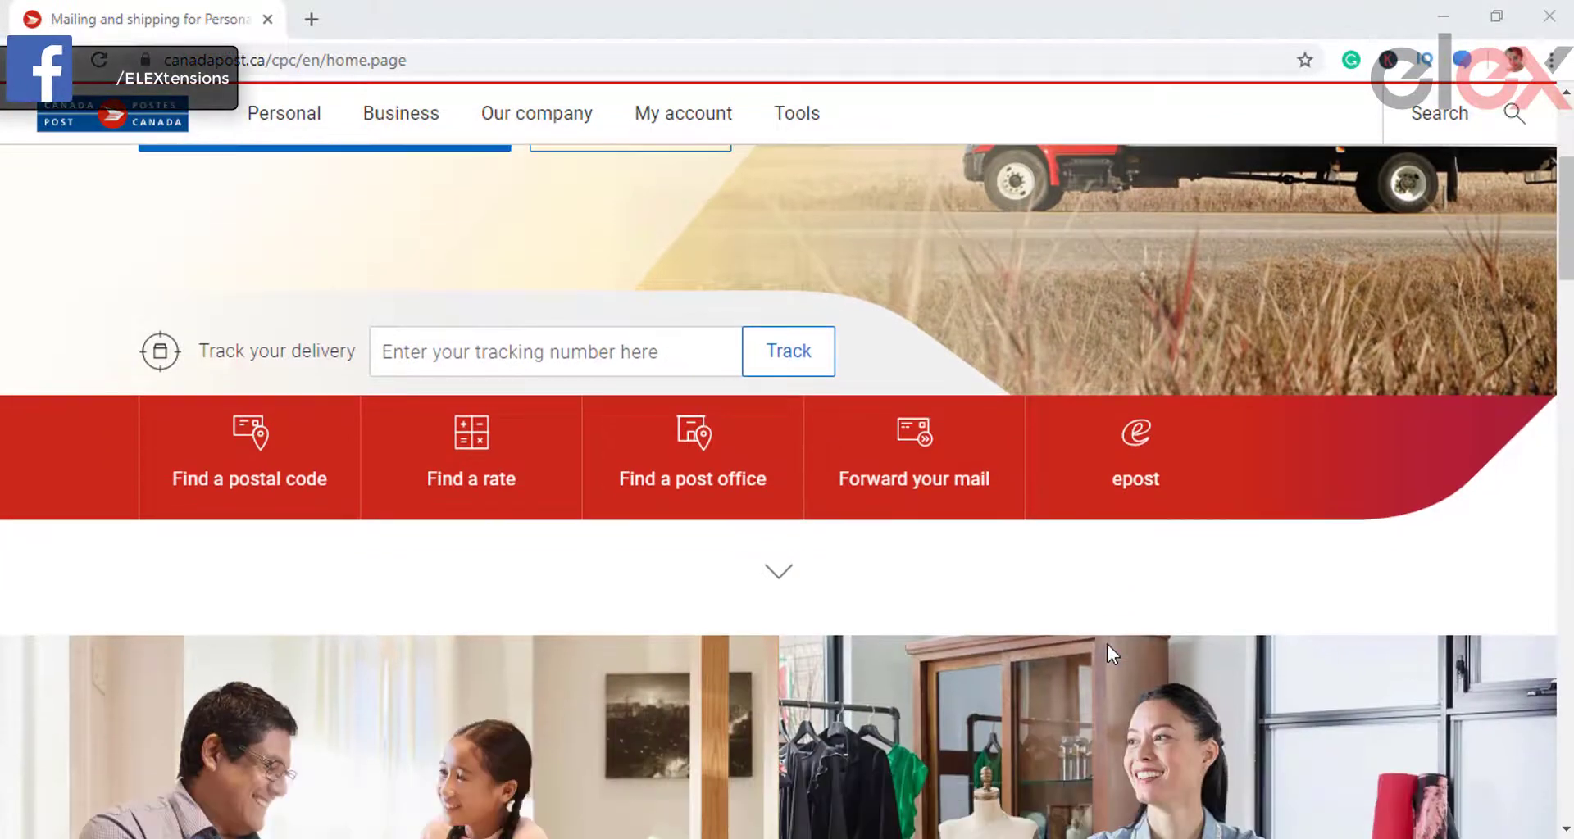
Look through the Canada Post home page from the delivery tracking area to the shop section
scroll(1108, 646, "down", 6)
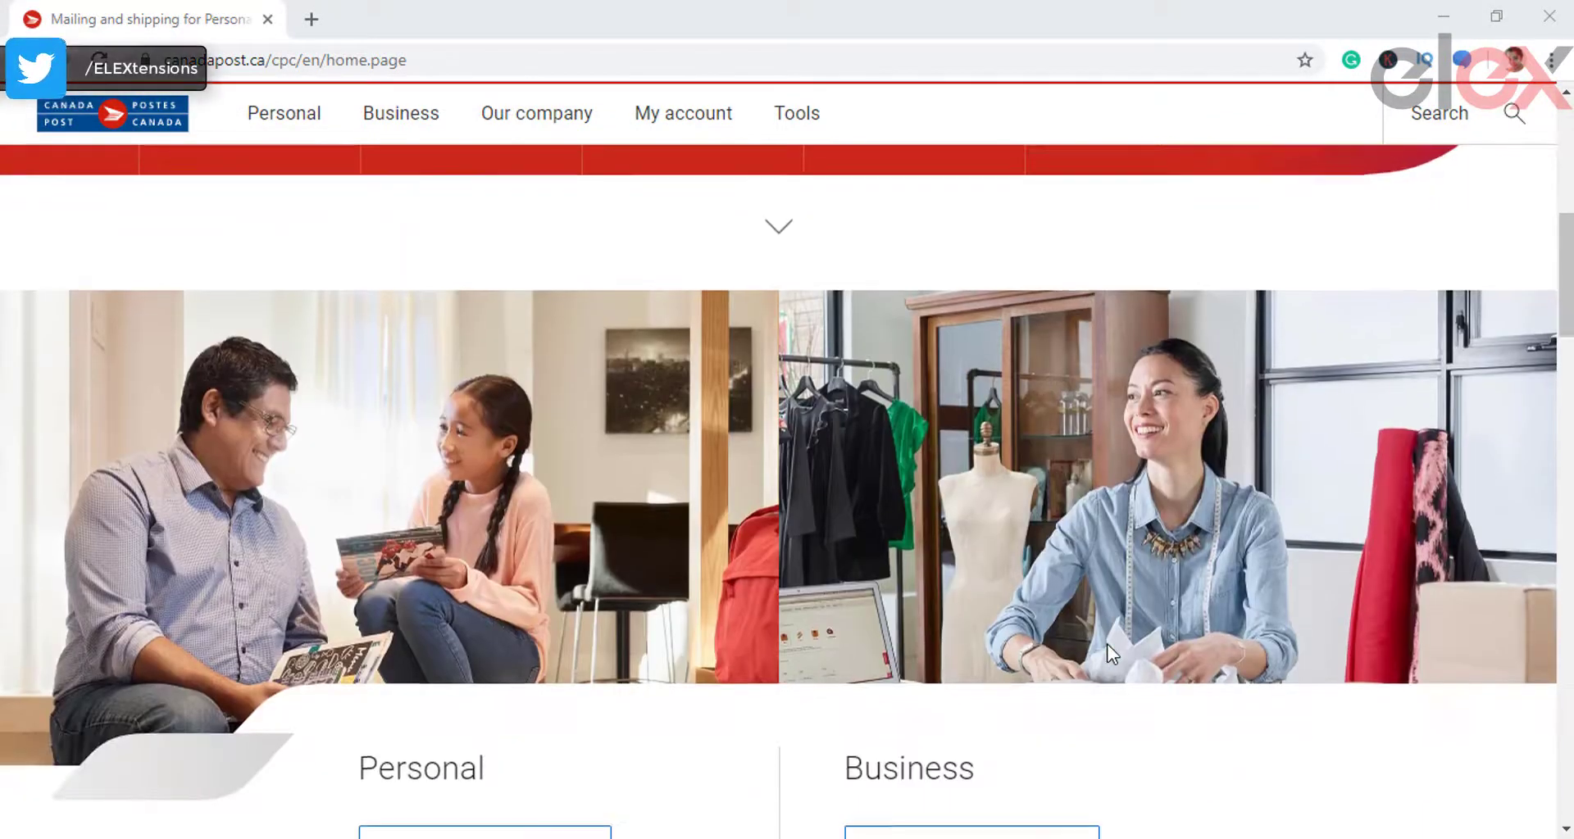
scroll(1111, 652, "down", 12)
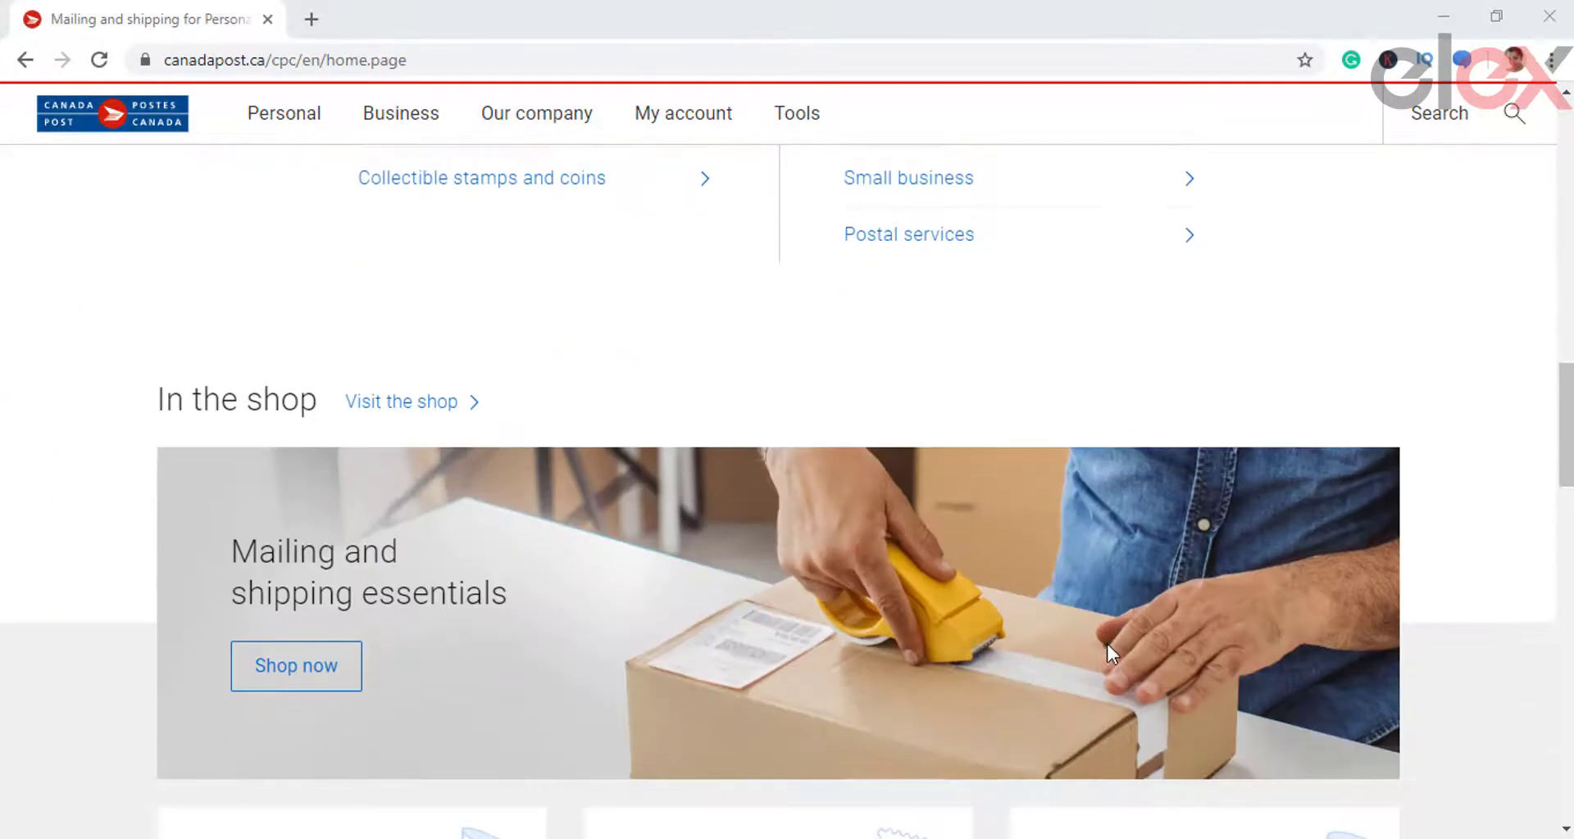
scroll(1106, 649, "down", 5)
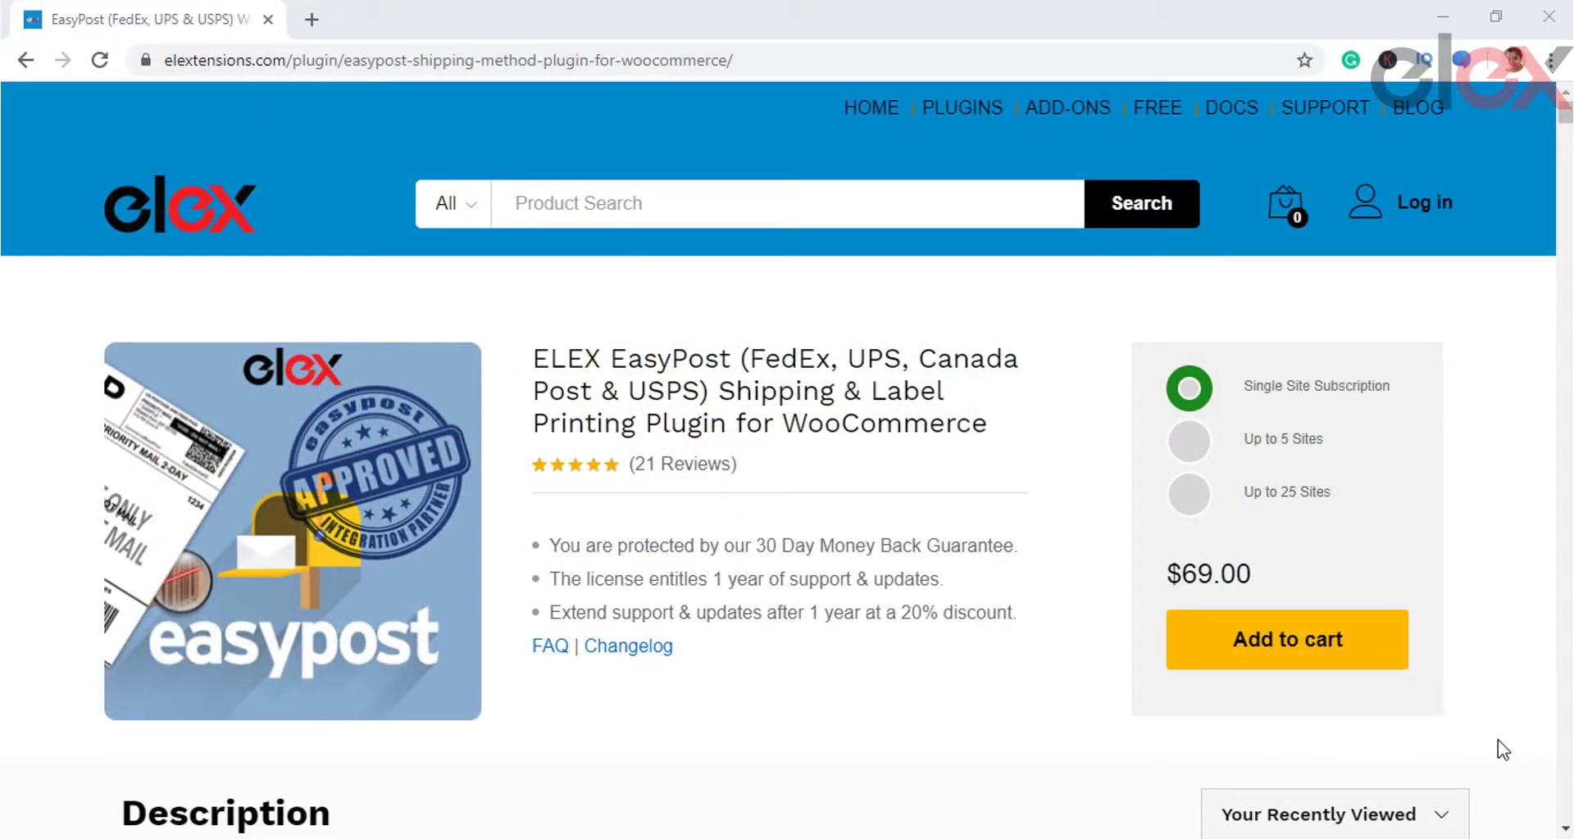
Read the ELEX EasyPost plugin page, covering its description, how it works, and the features through Generate USPS SCAN Forms
scroll(1503, 750, "down", 5)
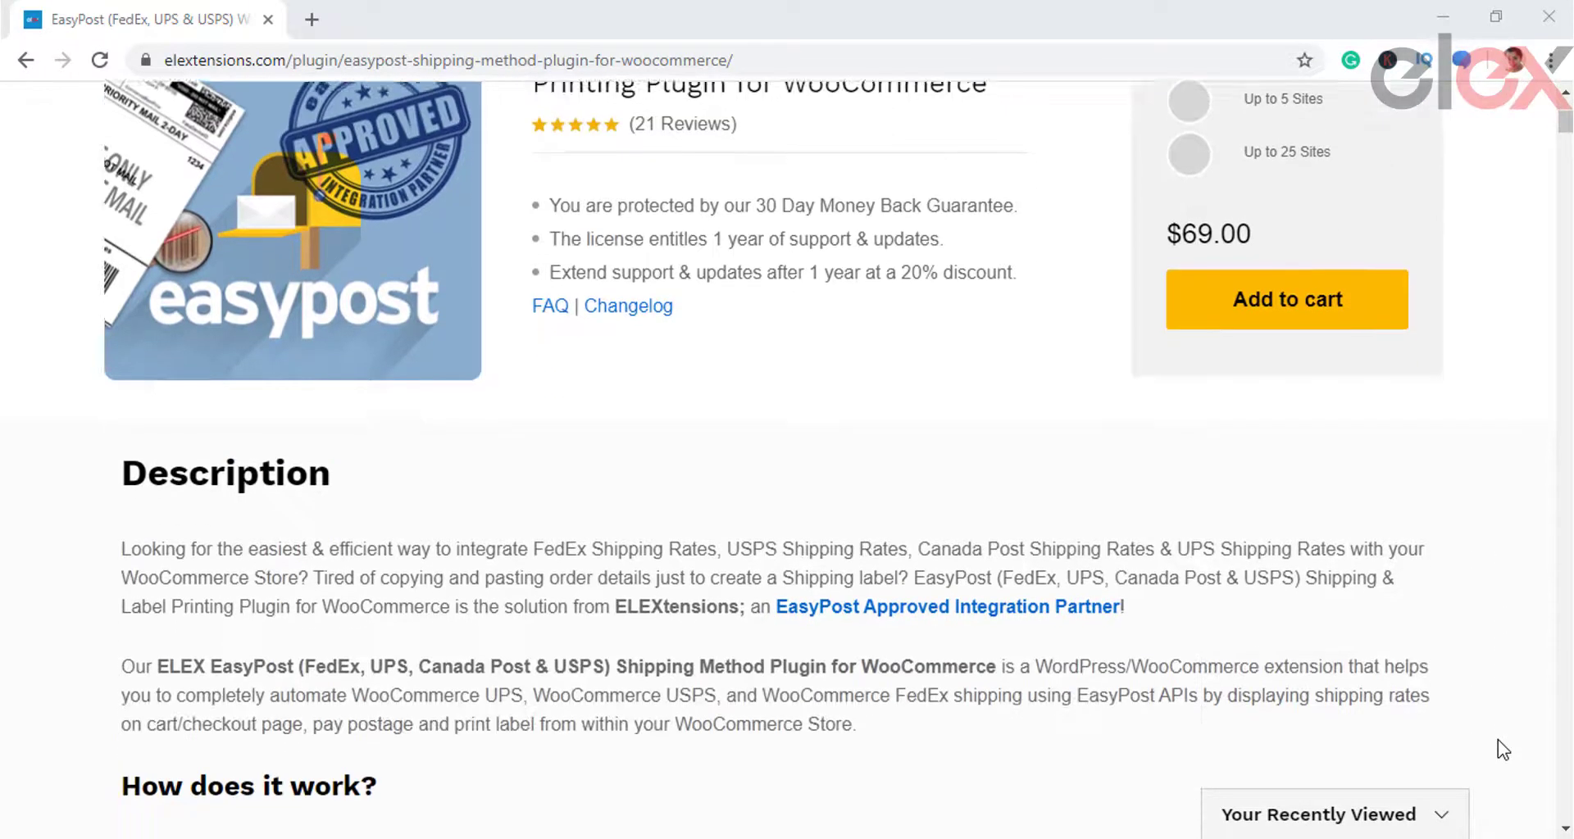
scroll(1502, 750, "down", 8)
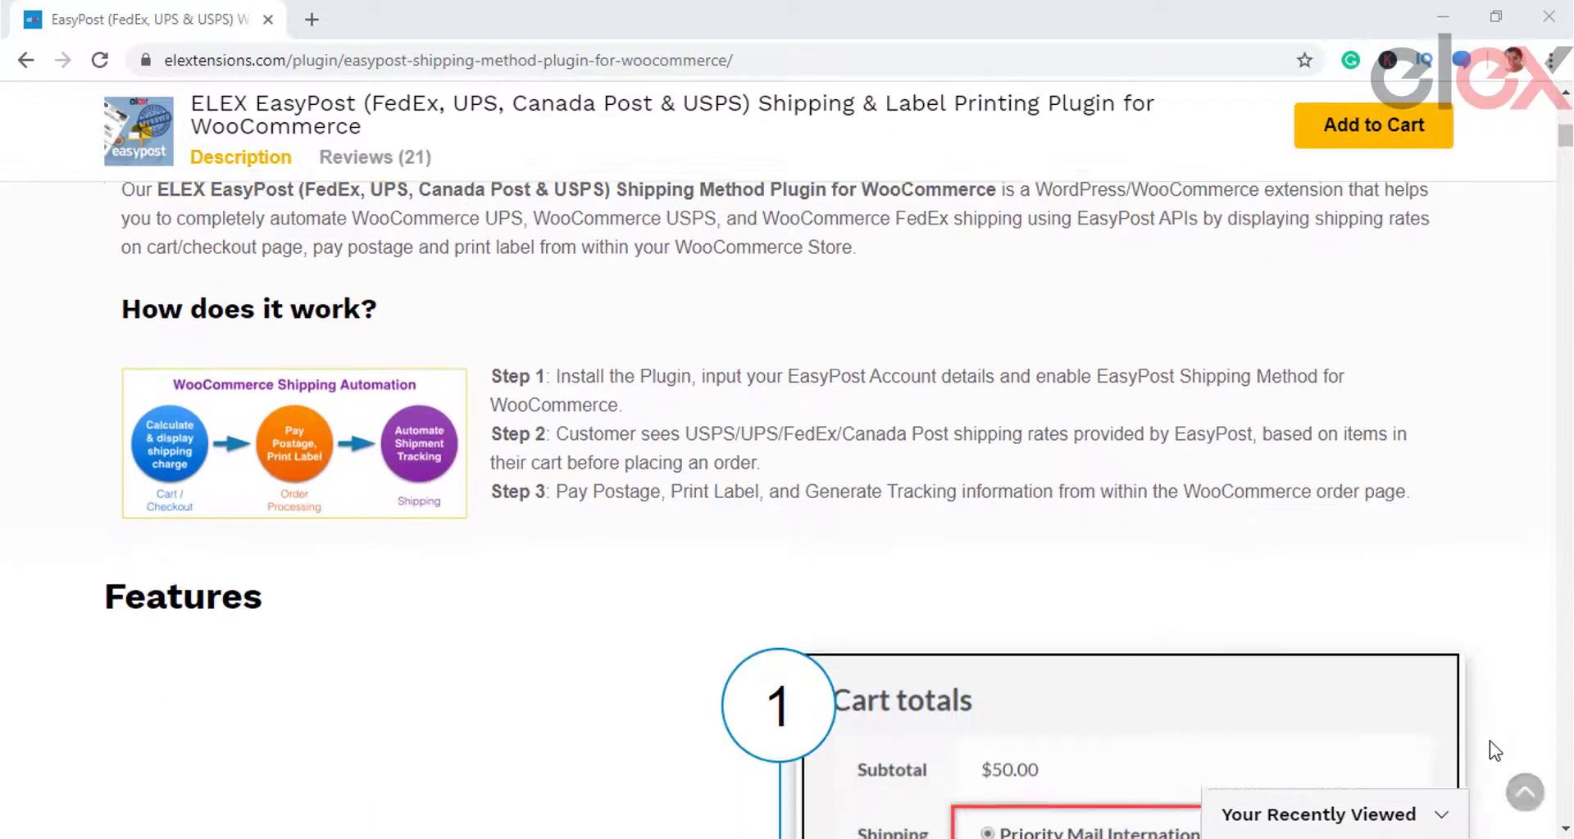
scroll(1495, 750, "down", 10)
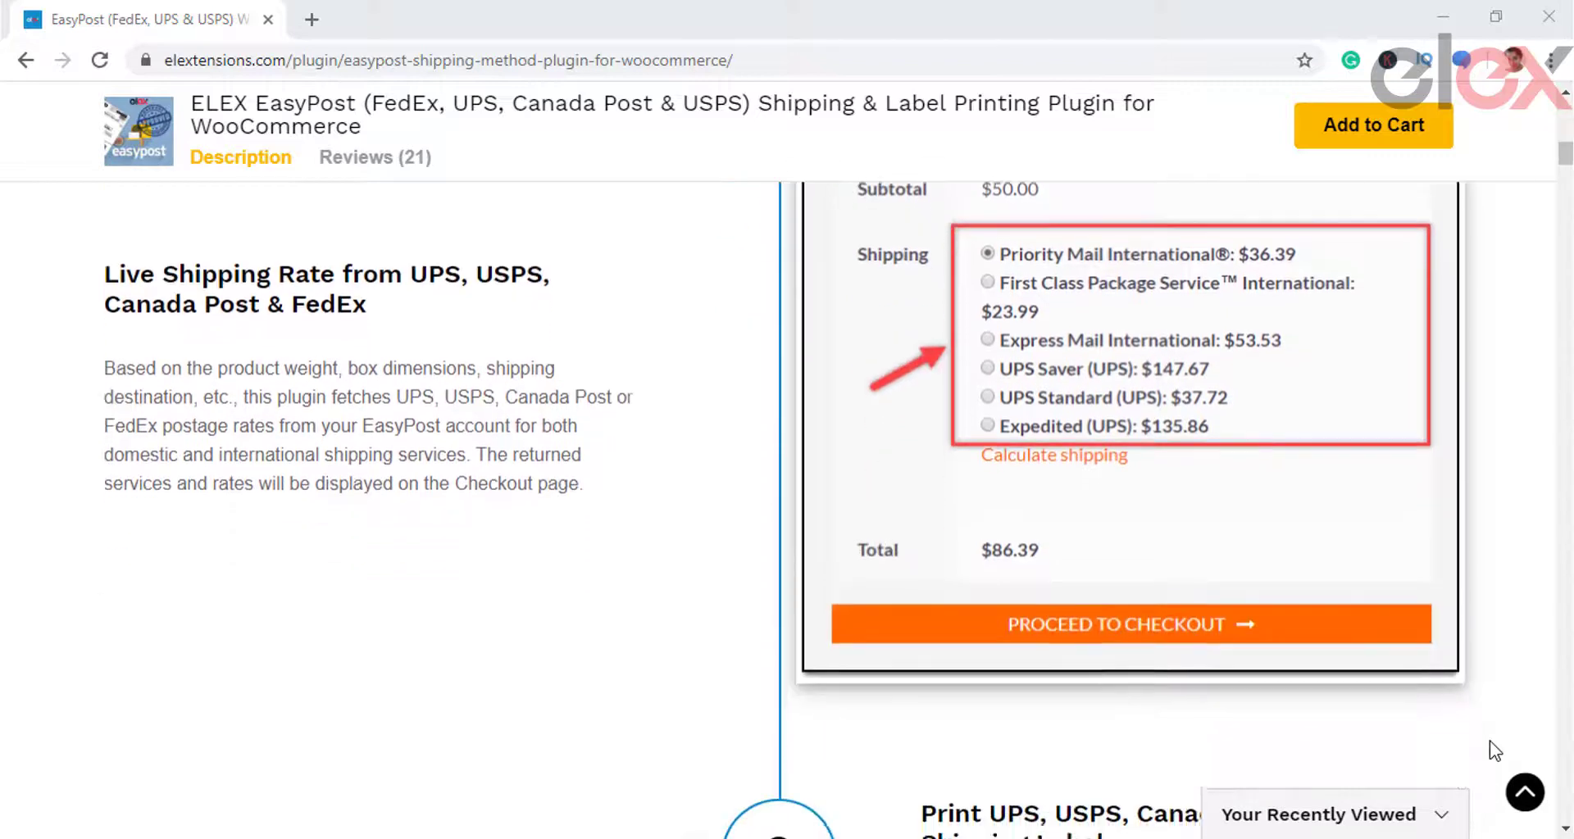
scroll(1495, 750, "down", 15)
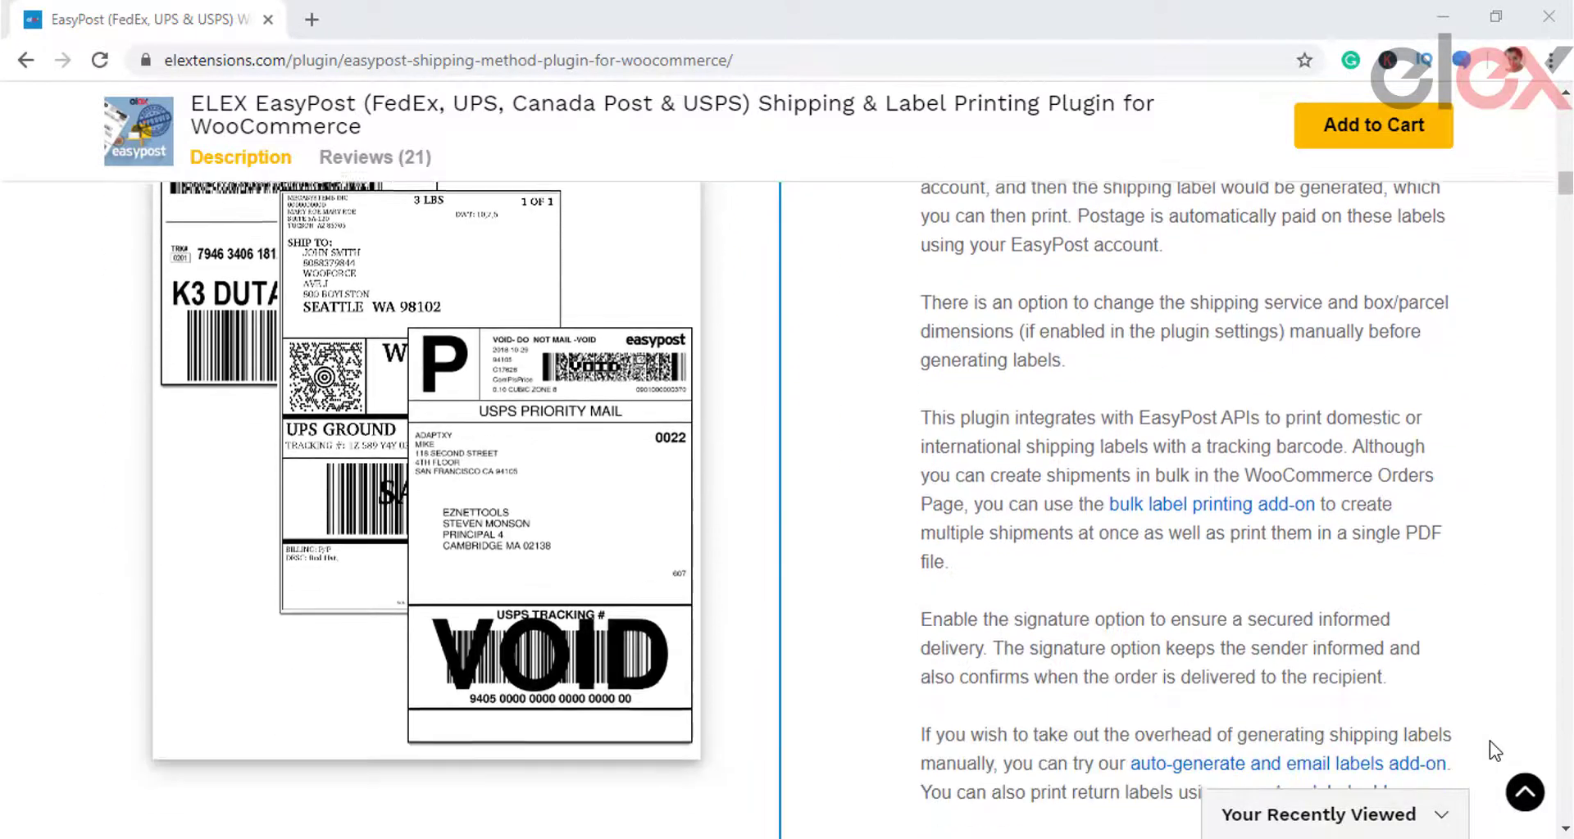
scroll(1495, 750, "down", 5)
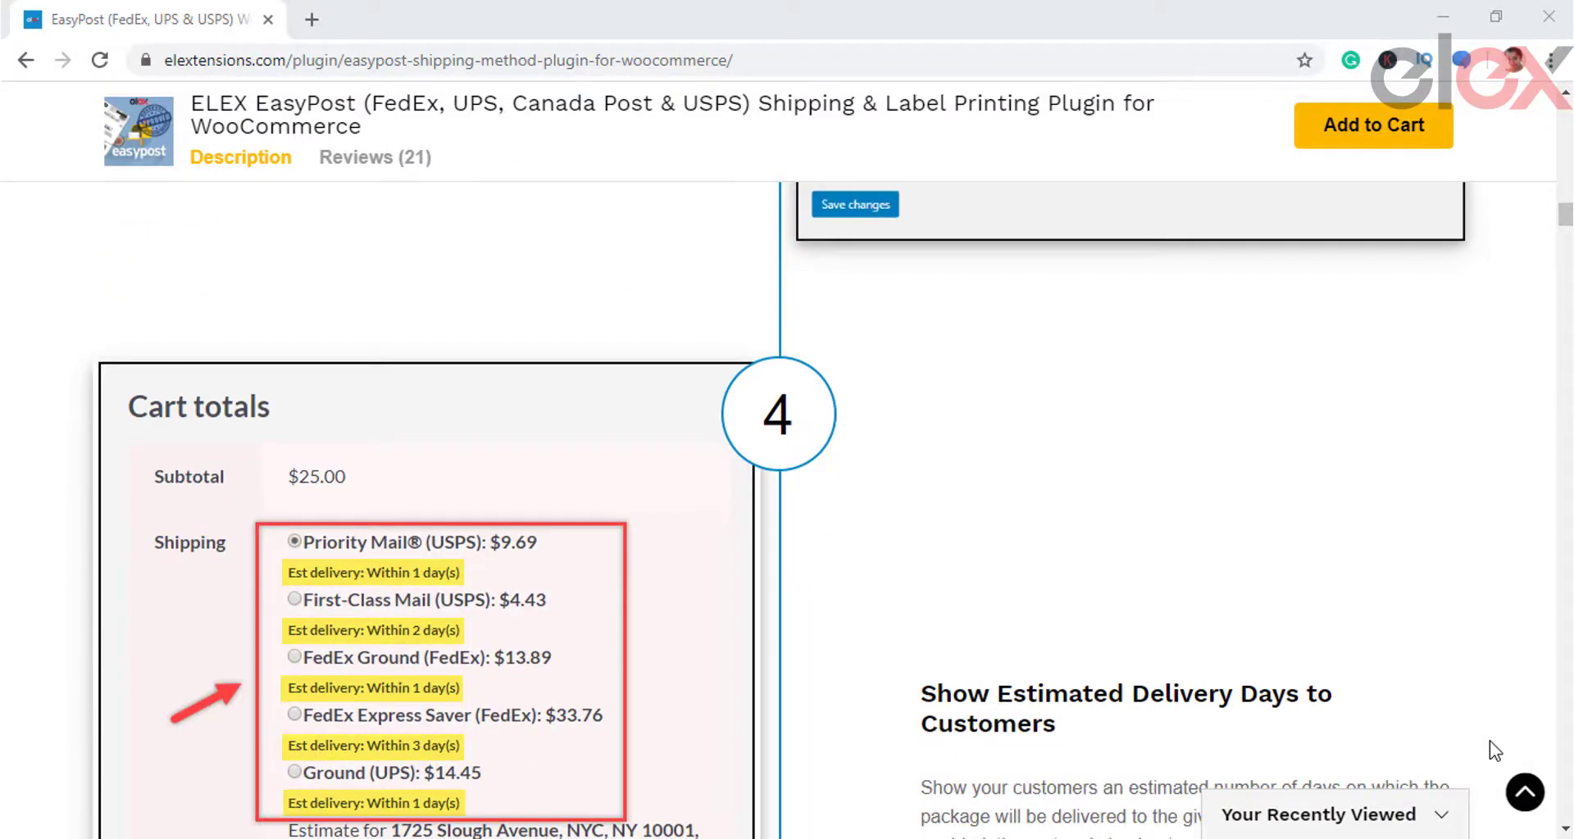
scroll(1495, 750, "down", 13)
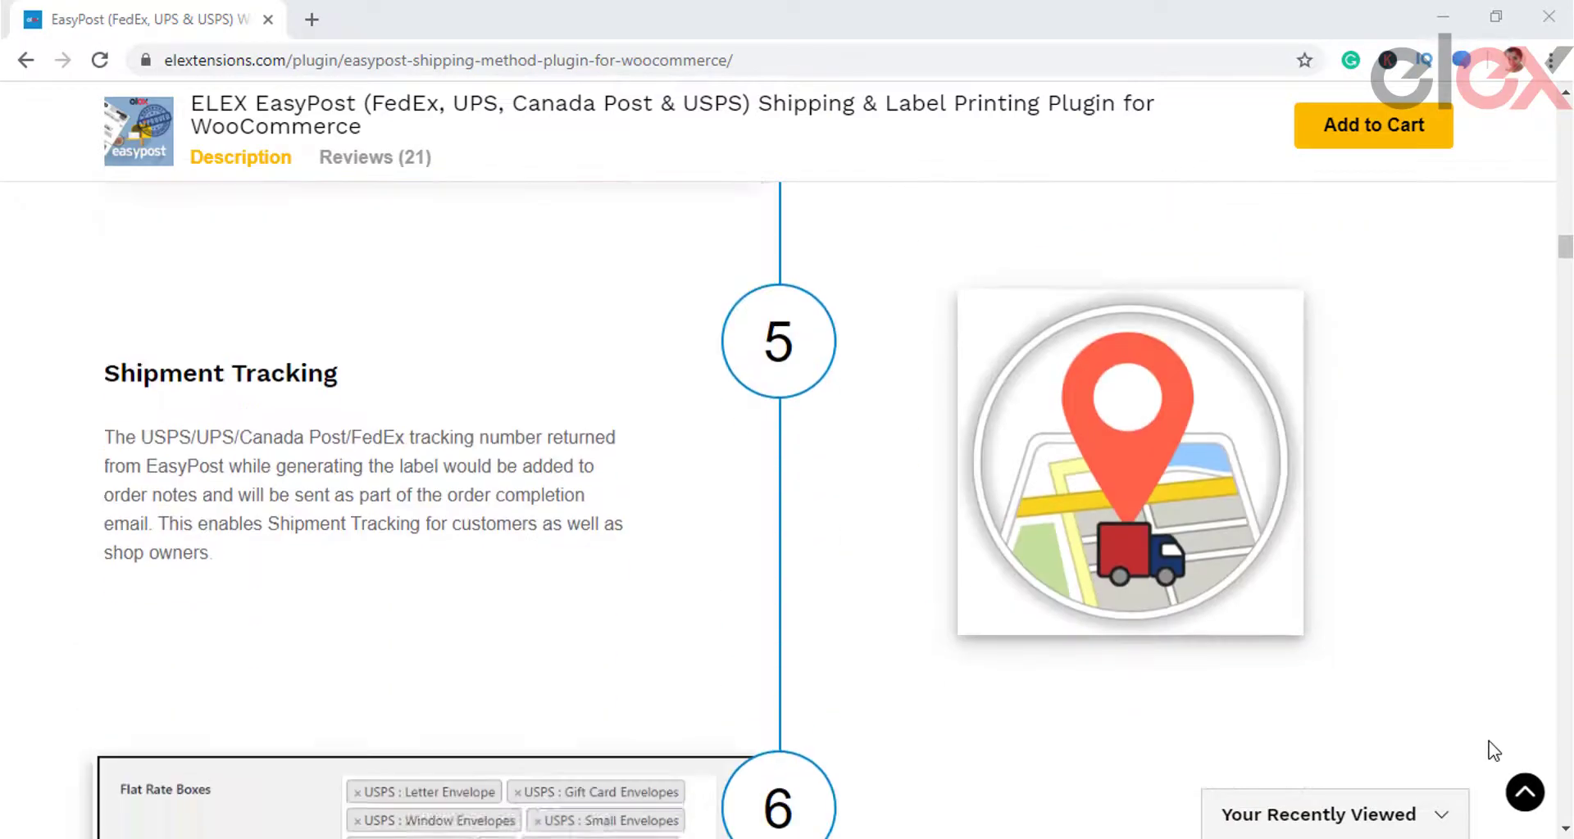
scroll(1494, 751, "down", 15)
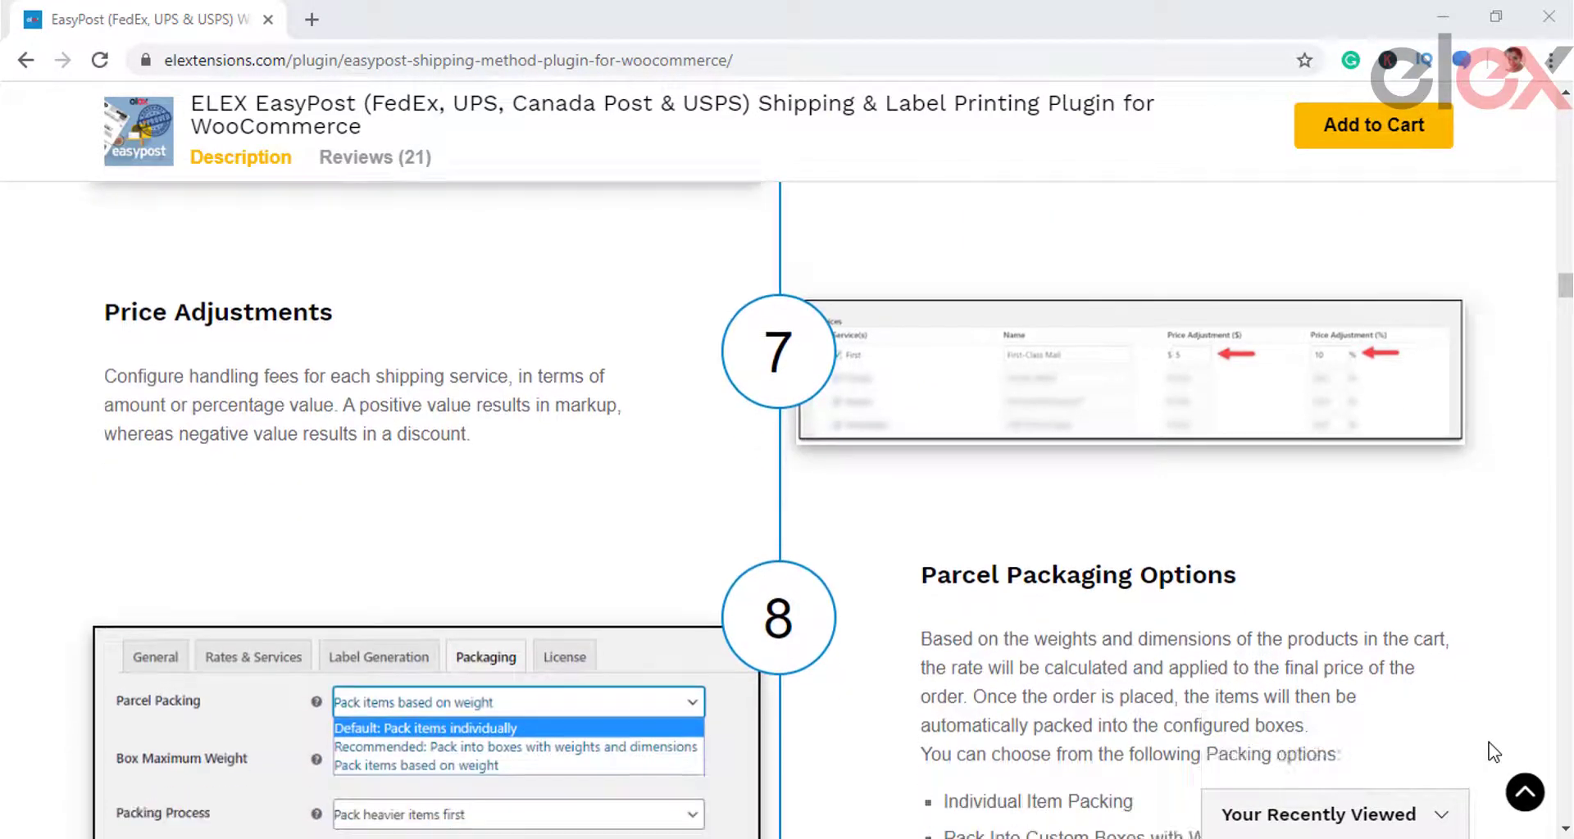
scroll(1493, 752, "down", 16)
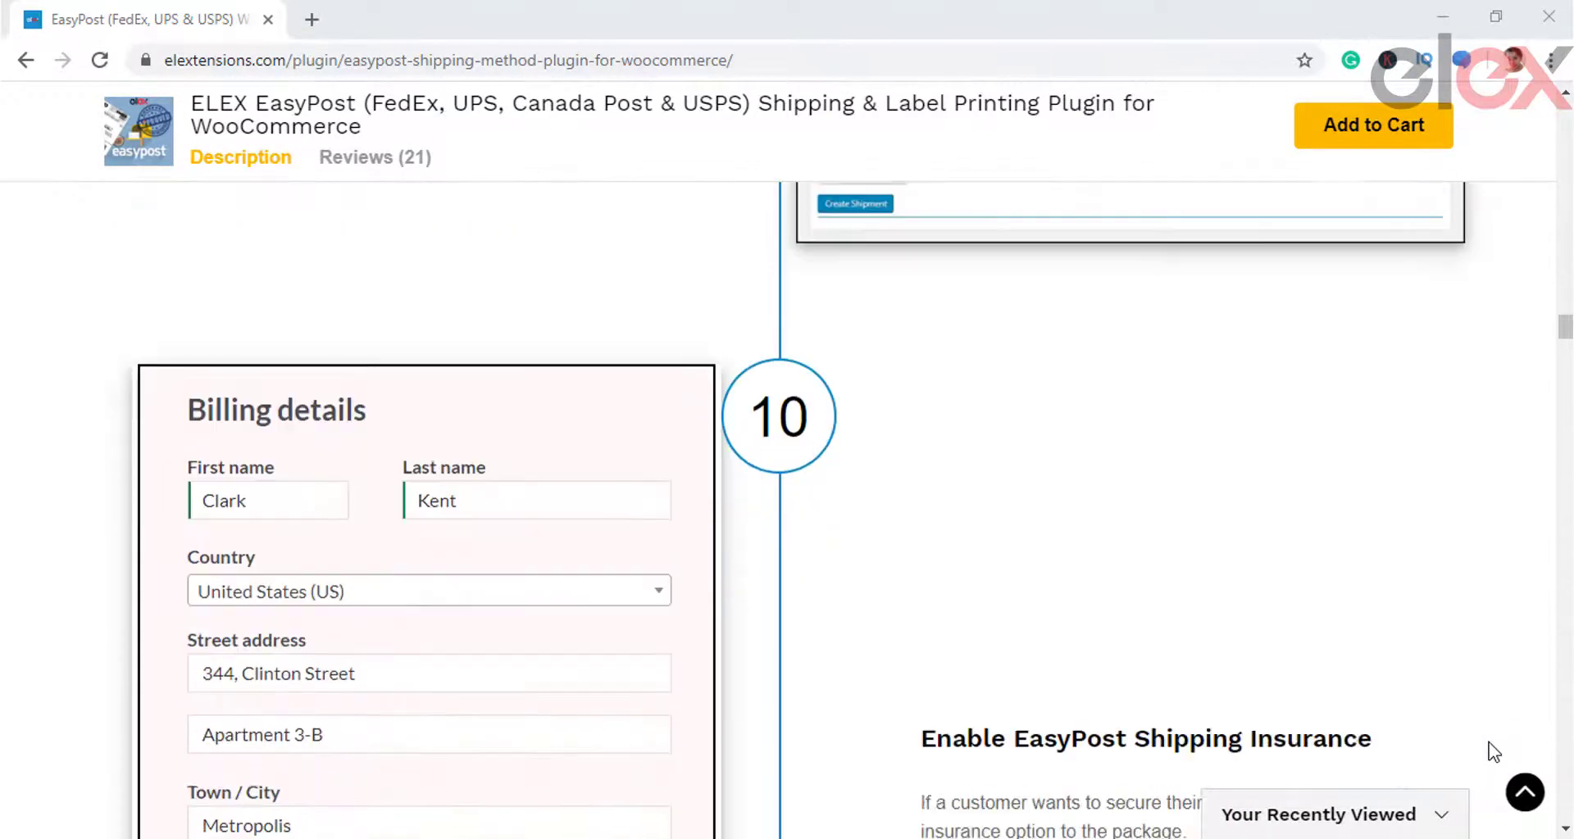
scroll(1494, 752, "down", 12)
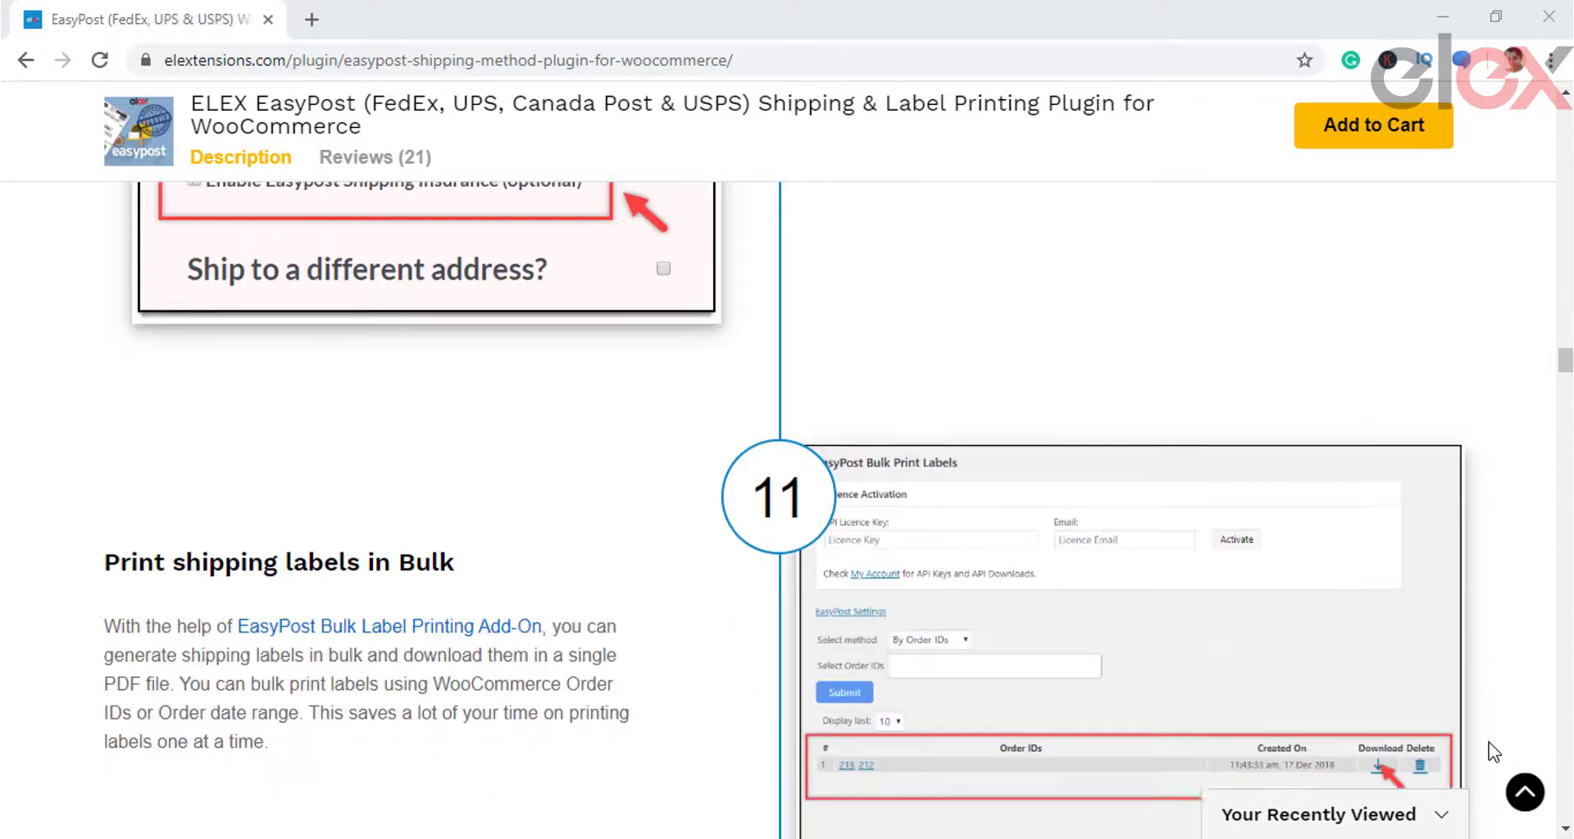
scroll(1493, 751, "down", 11)
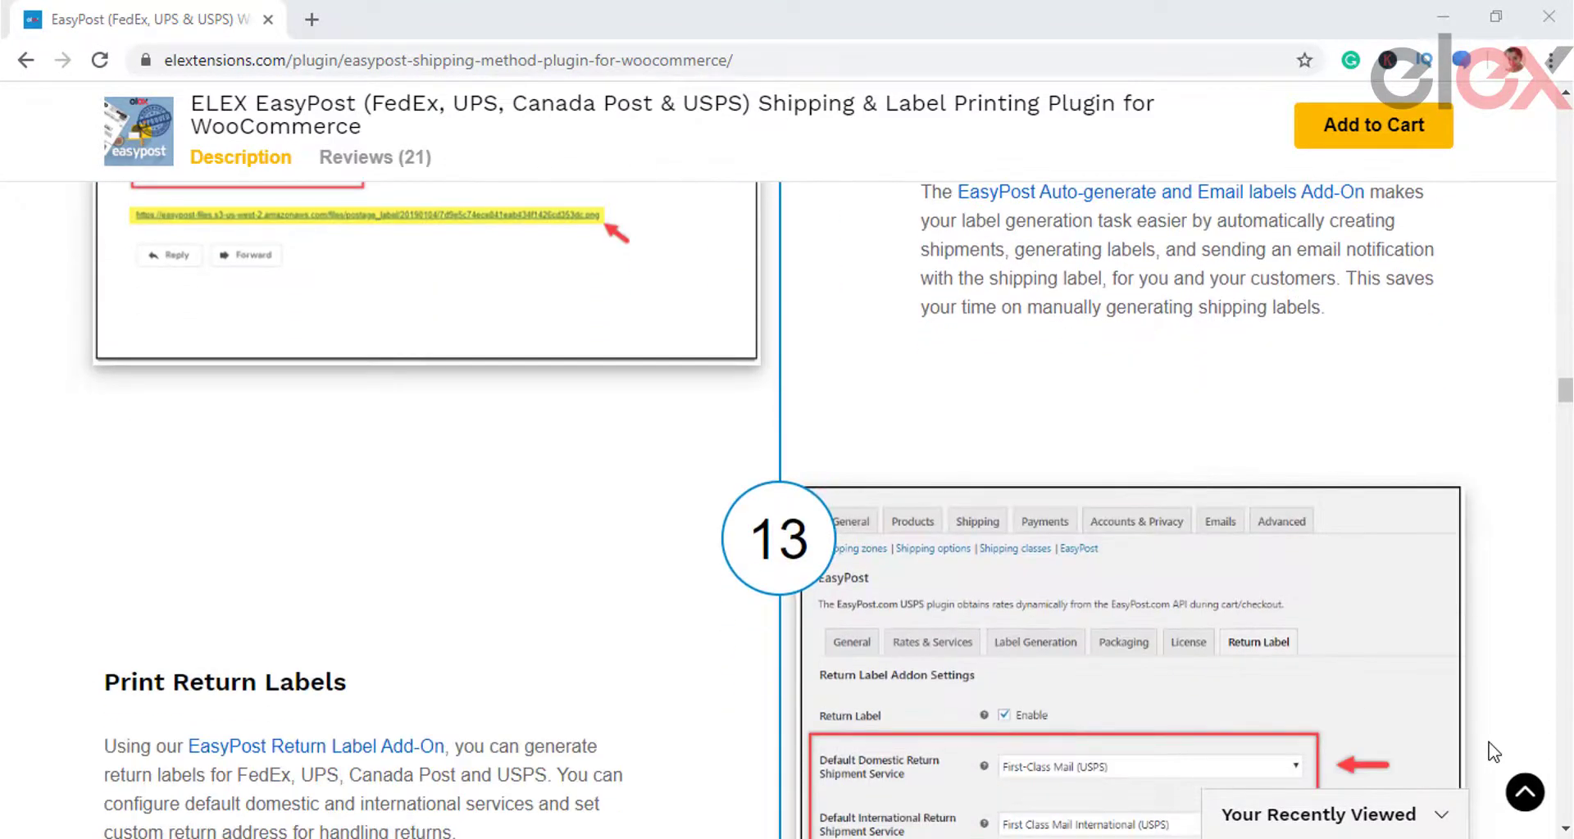
scroll(1493, 752, "down", 14)
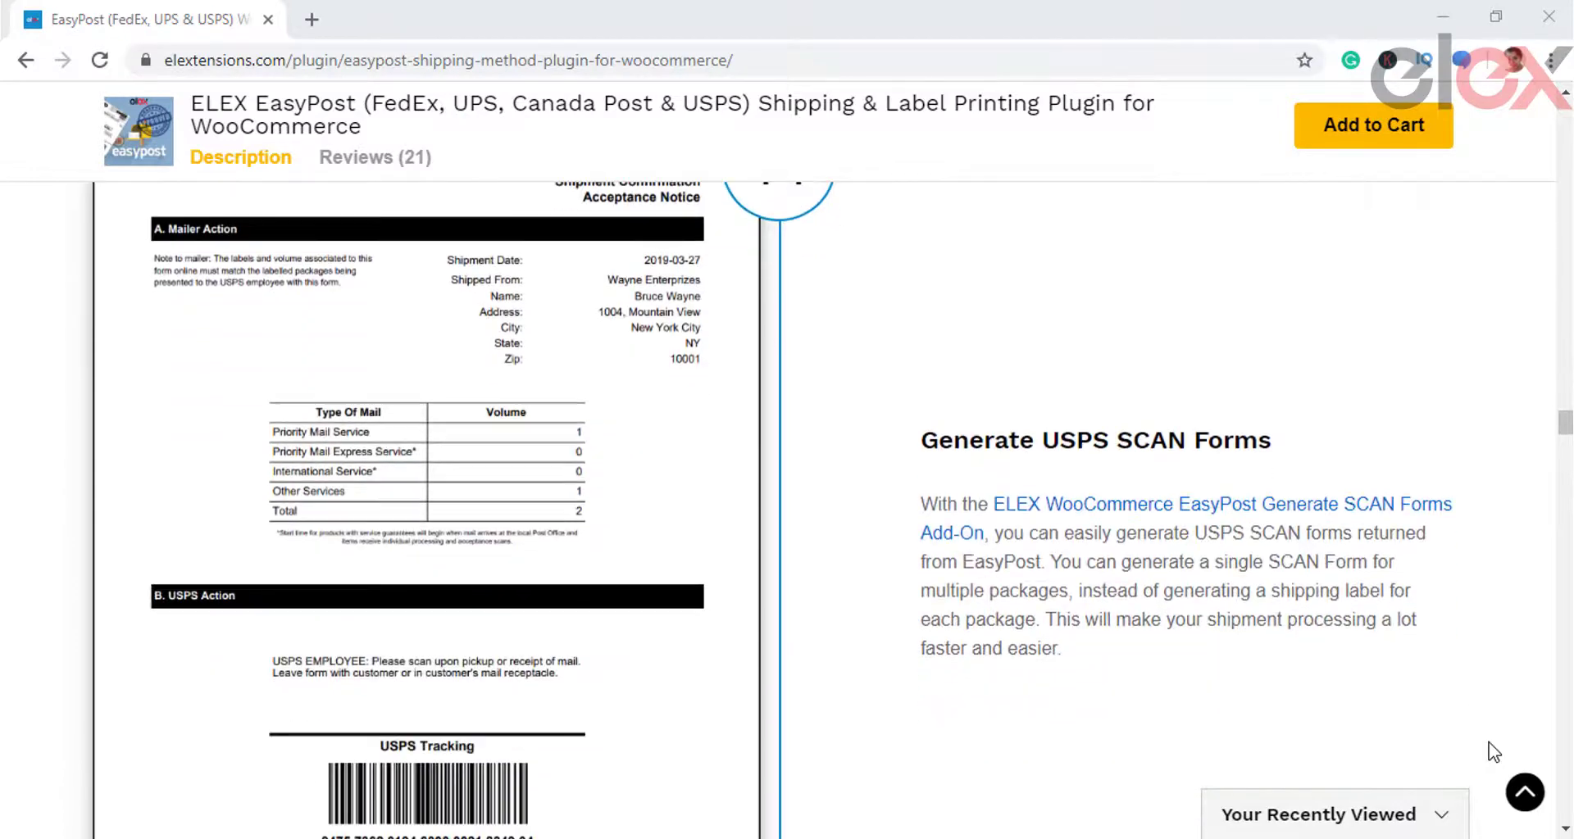
scroll(1494, 750, "down", 1)
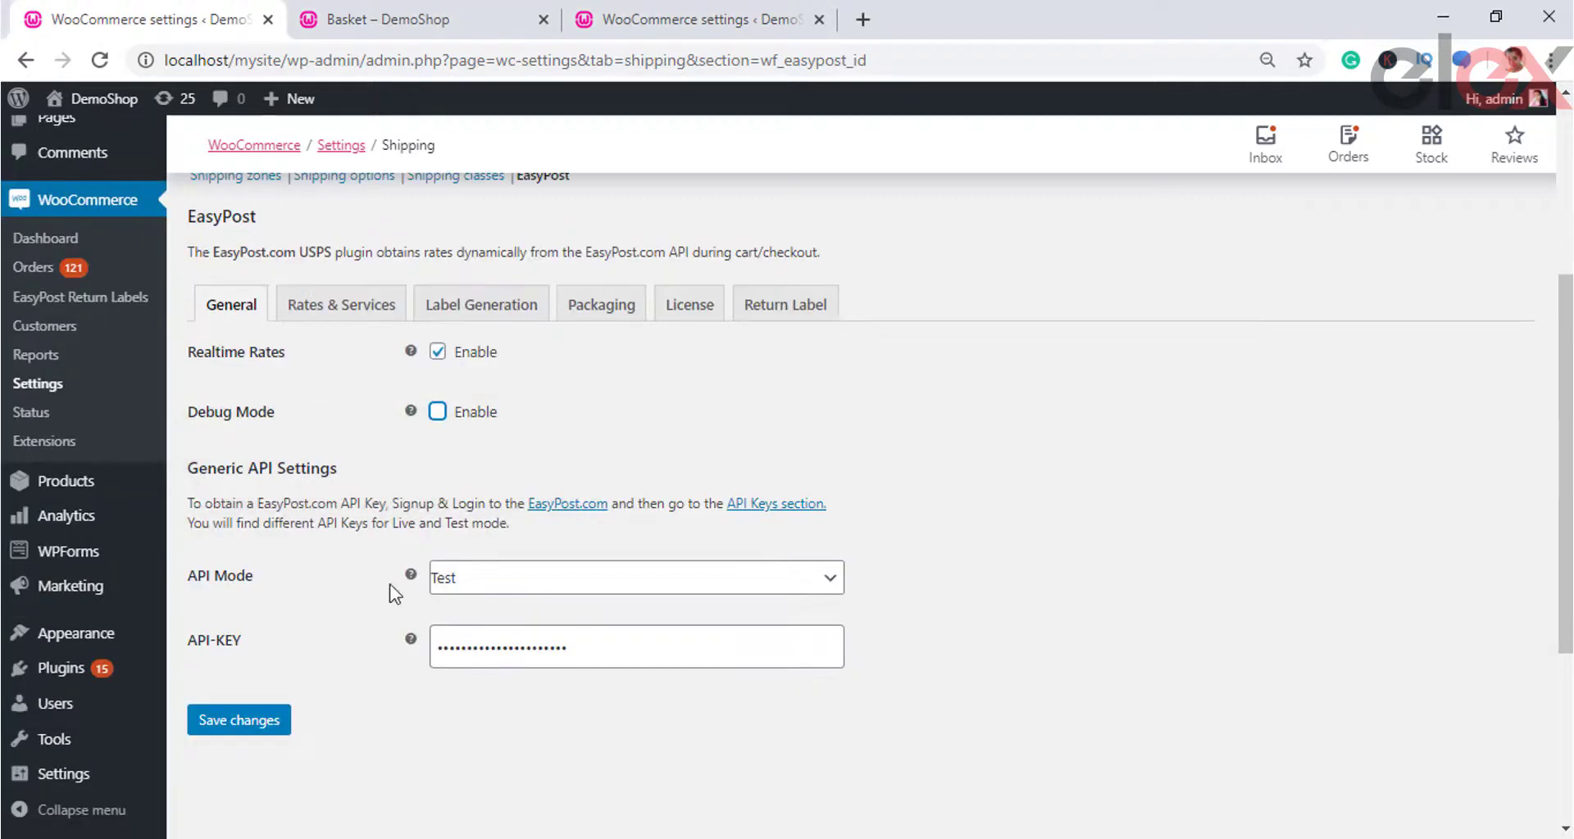
Save the EasyPost general settings and open the EasyPost.com site linked under Generic API Settings
left_click(268, 729)
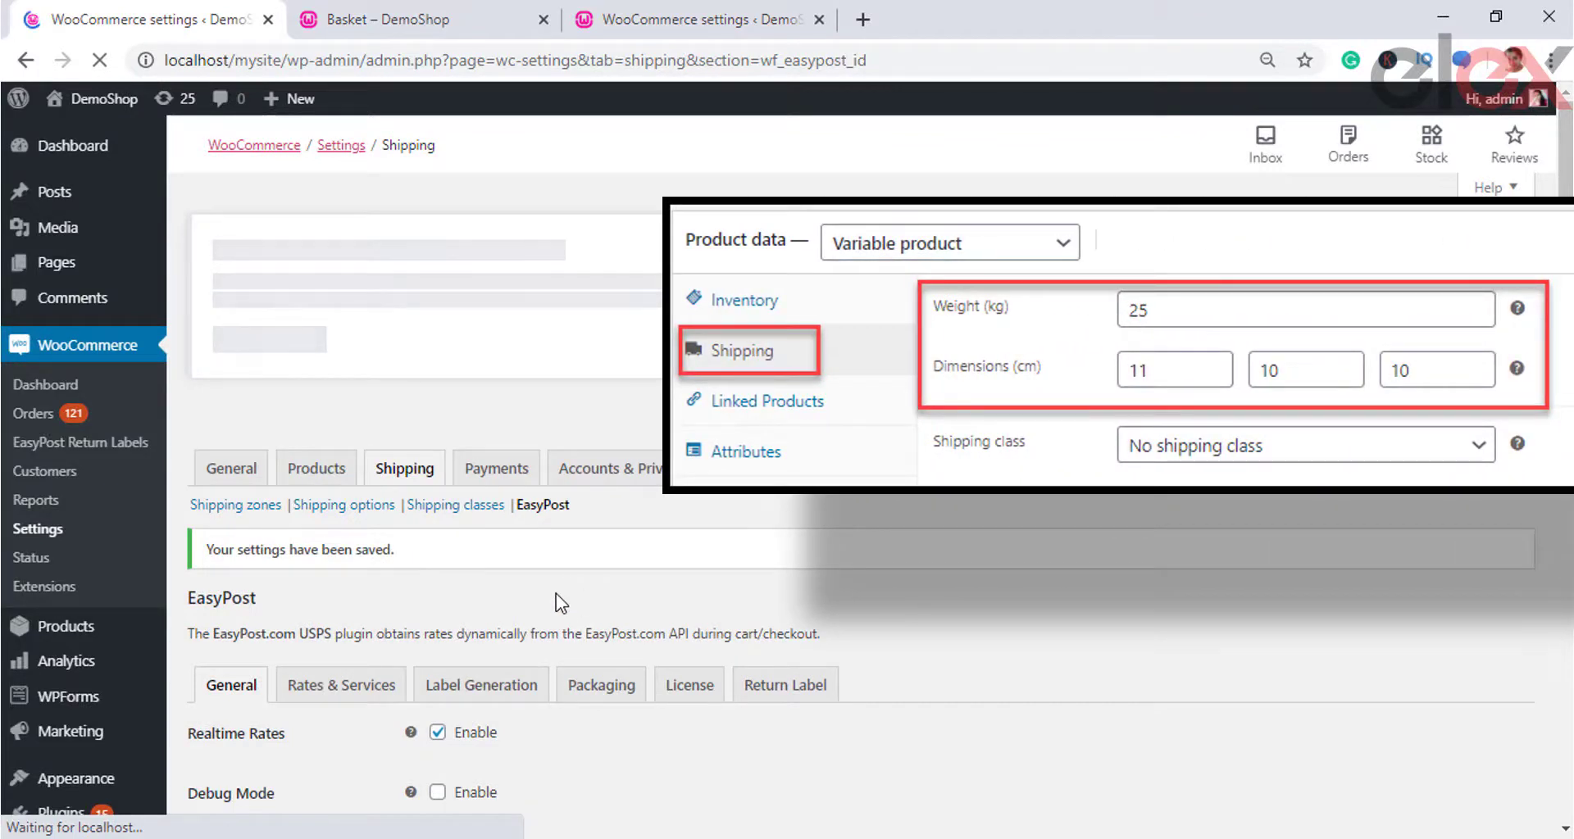
scroll(556, 594, "down", 5)
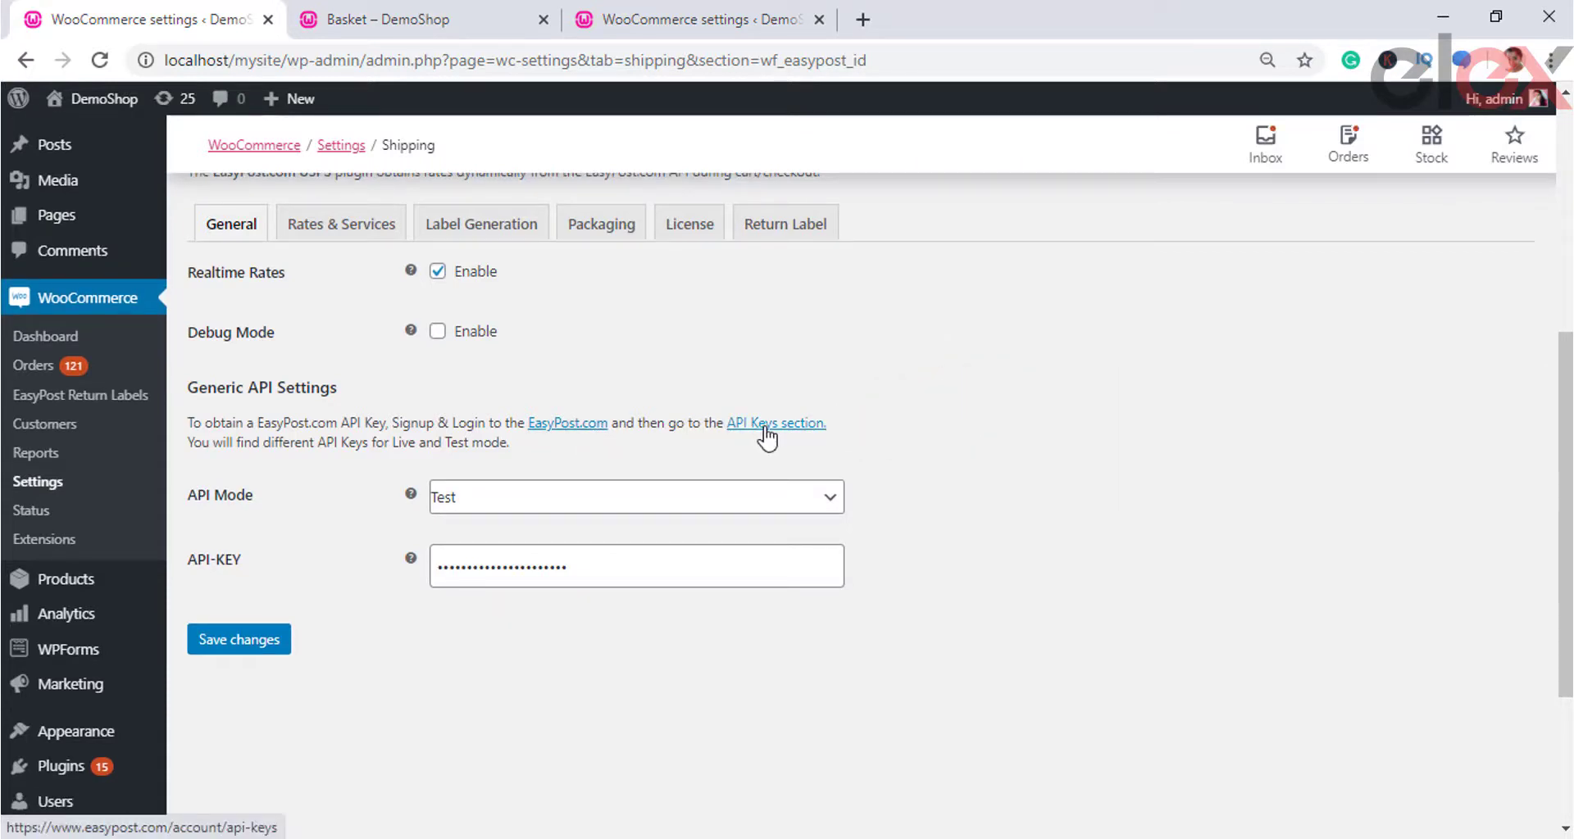
left_click(564, 425)
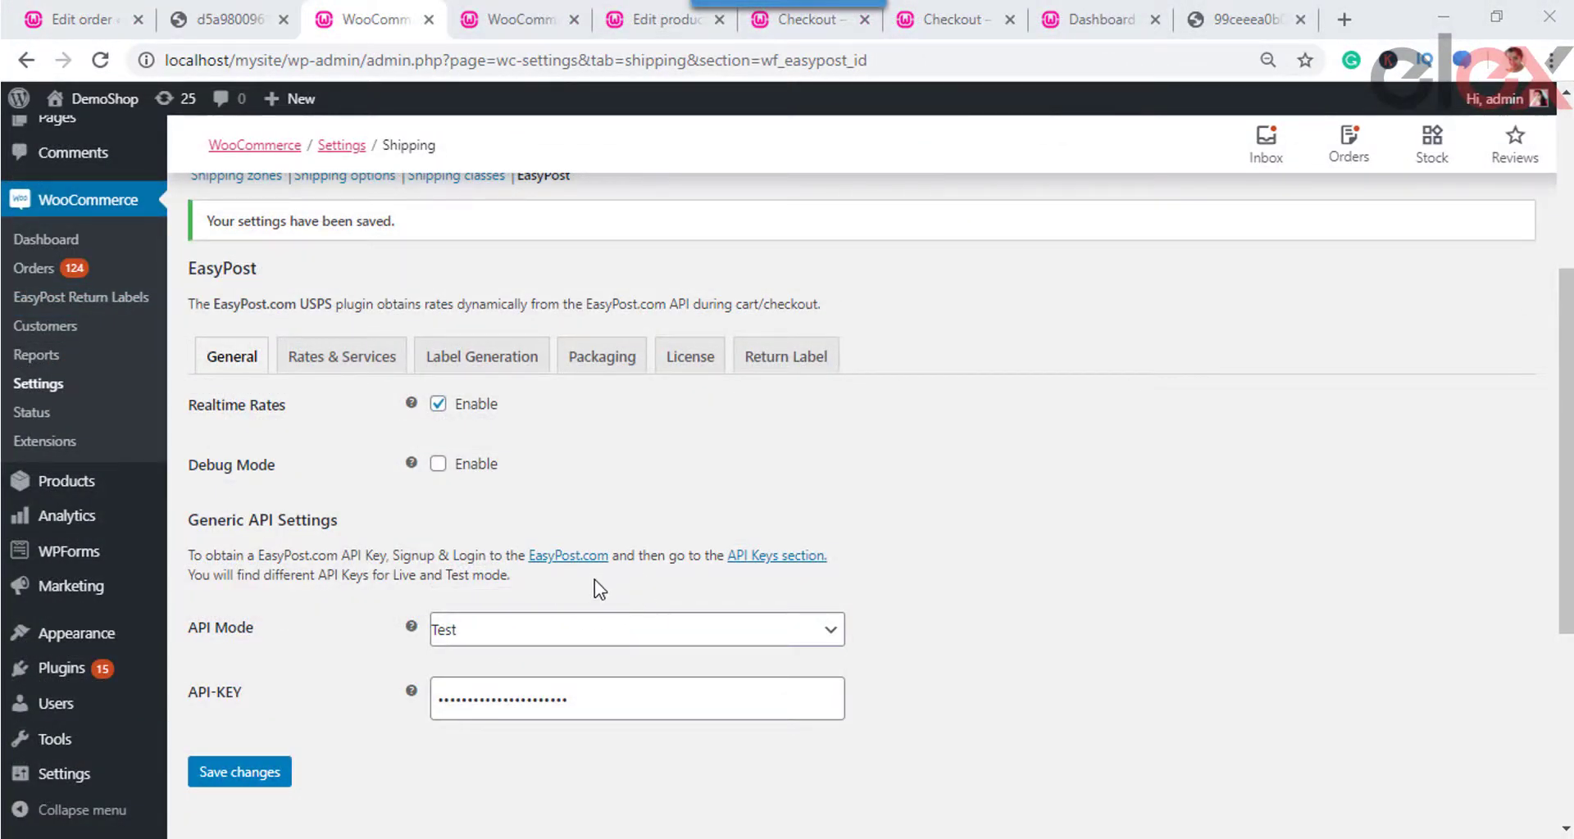
Set the EasyPost API mode to Test
left_click(710, 639)
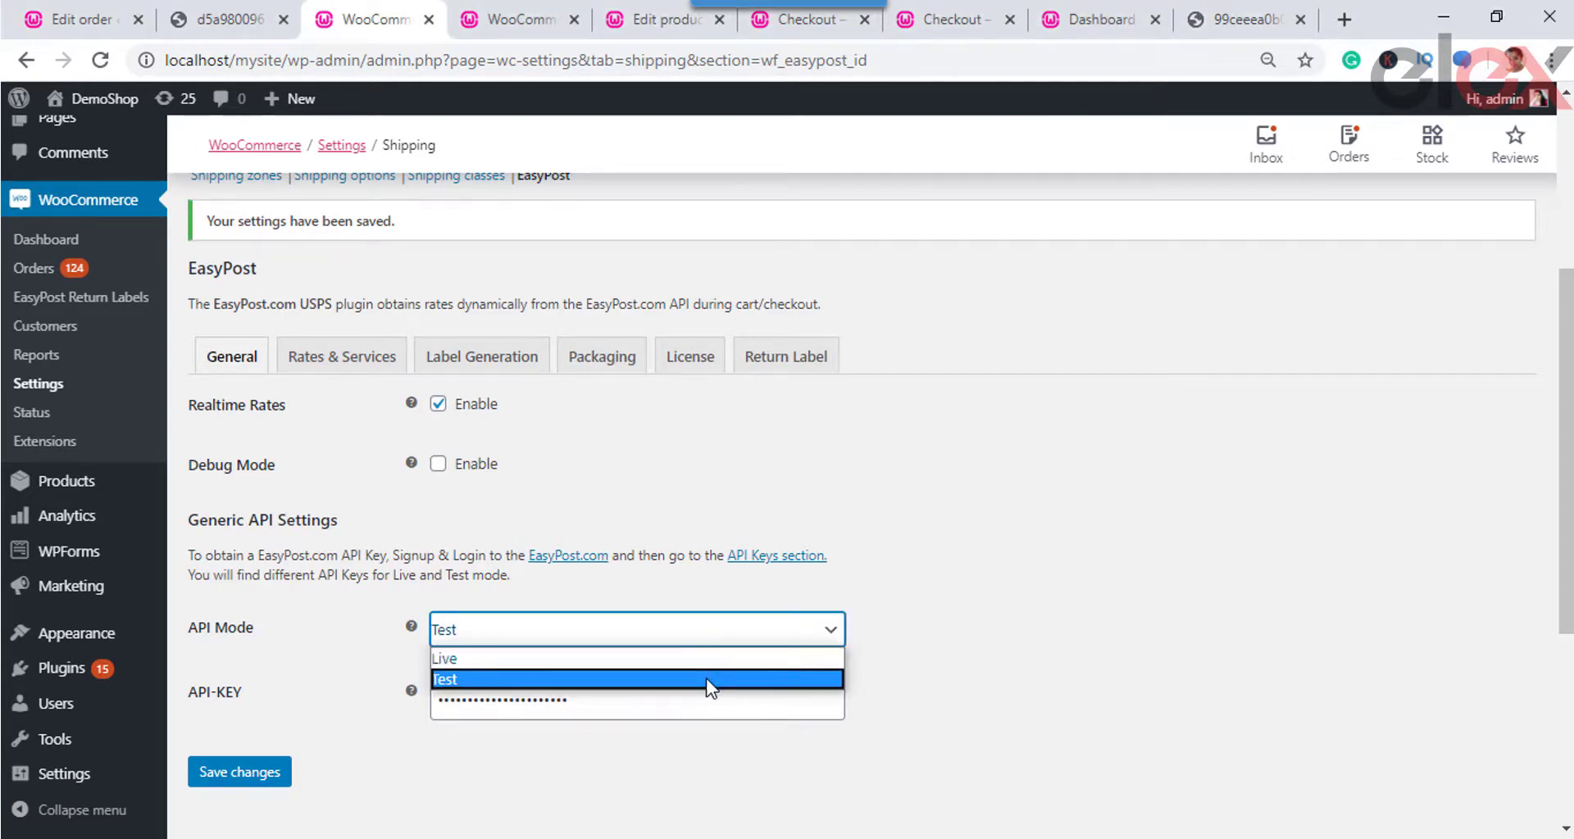
left_click(710, 679)
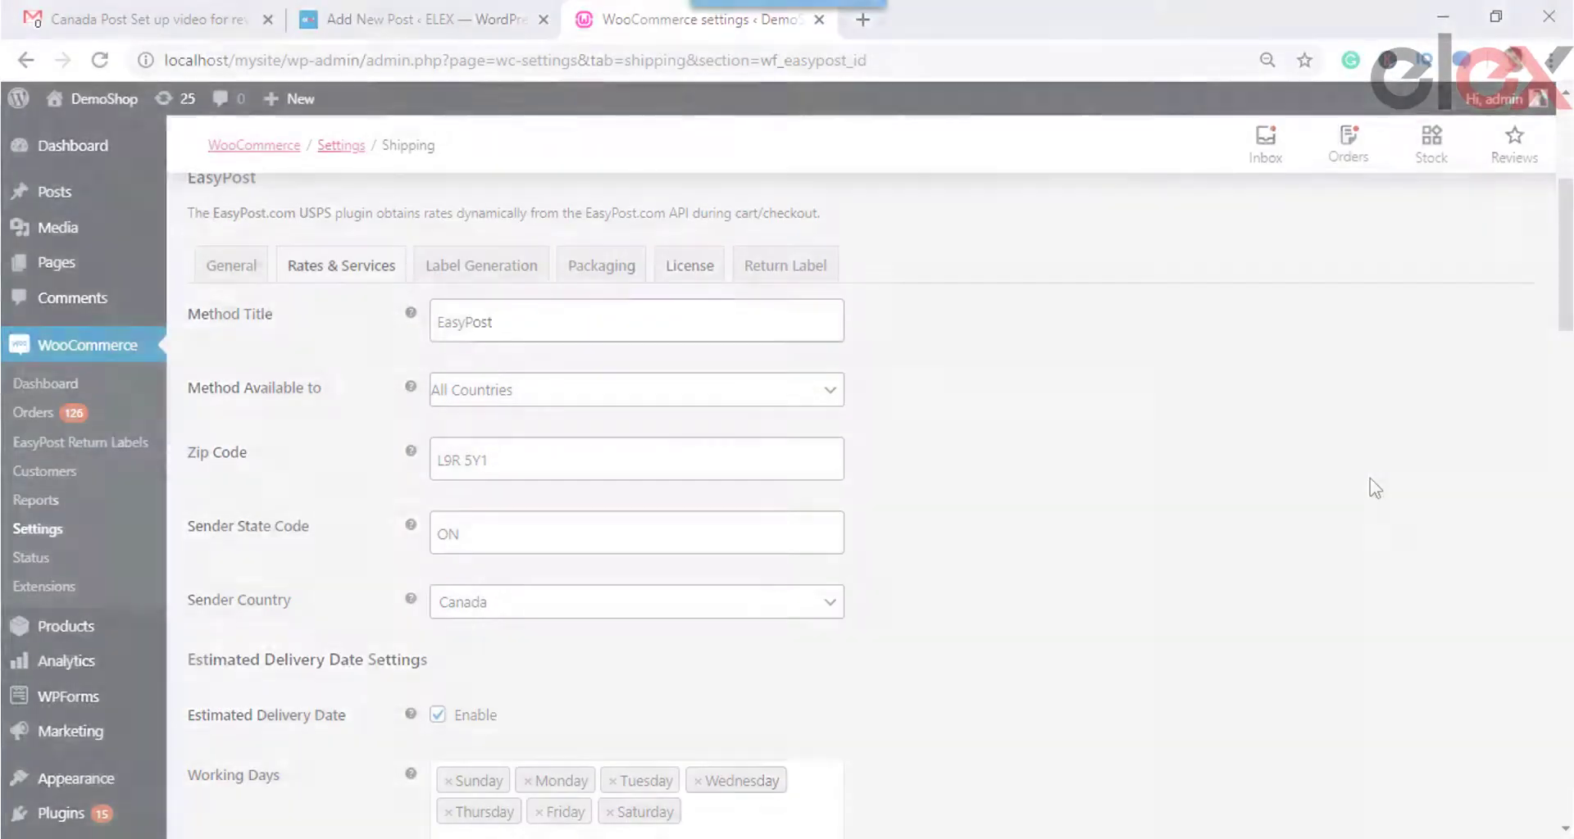
Examine the EasyPost rates and services settings, including sender address and estimated delivery options, and the label generation settings
scroll(1564, 353, "down", 3)
left_click_drag(1565, 352, 1542, 622)
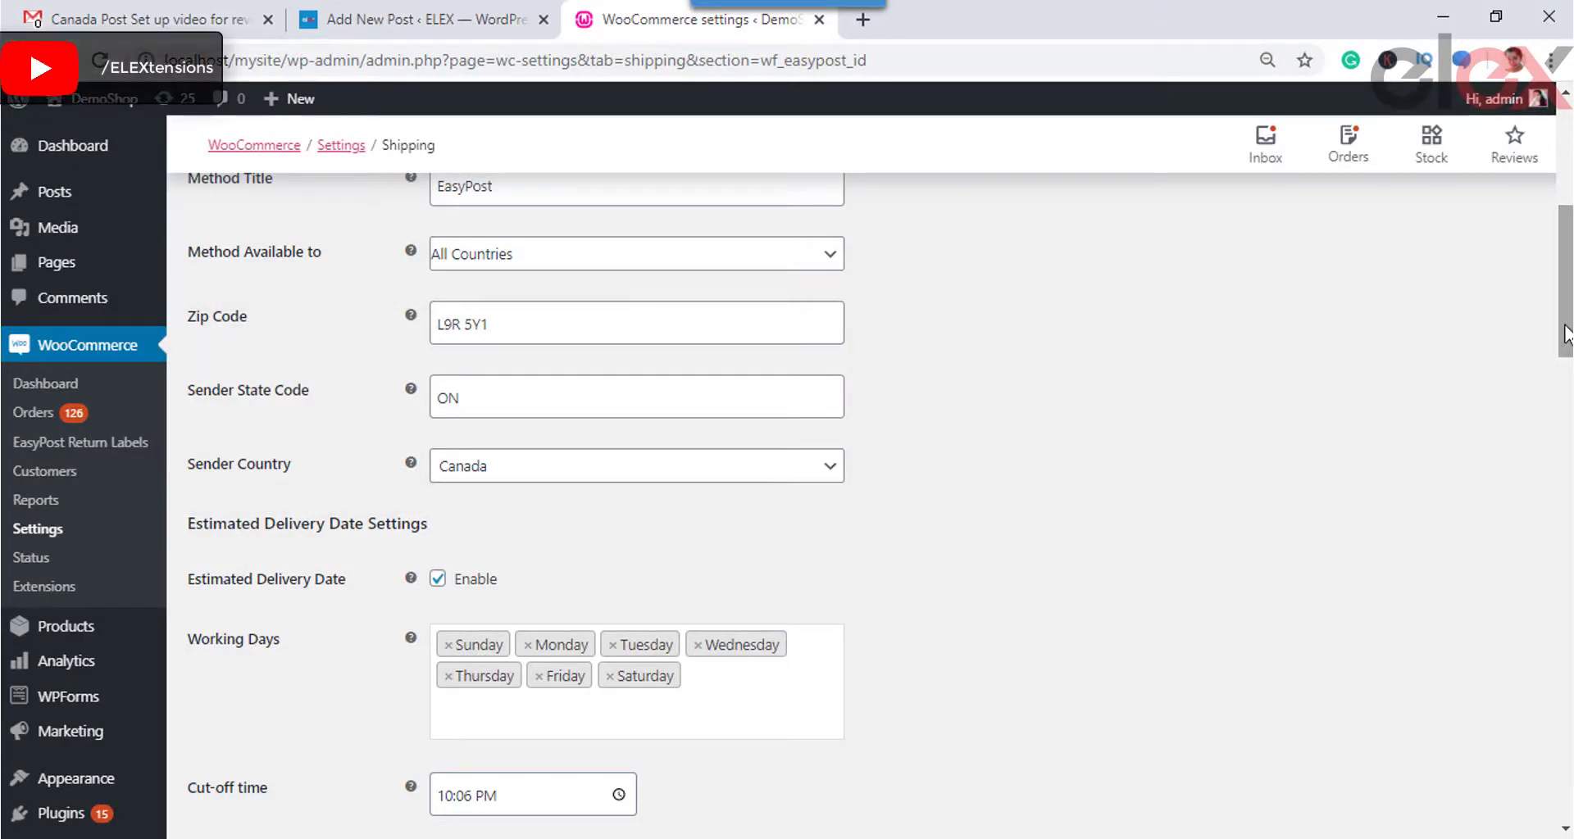
left_click_drag(1566, 335, 1566, 365)
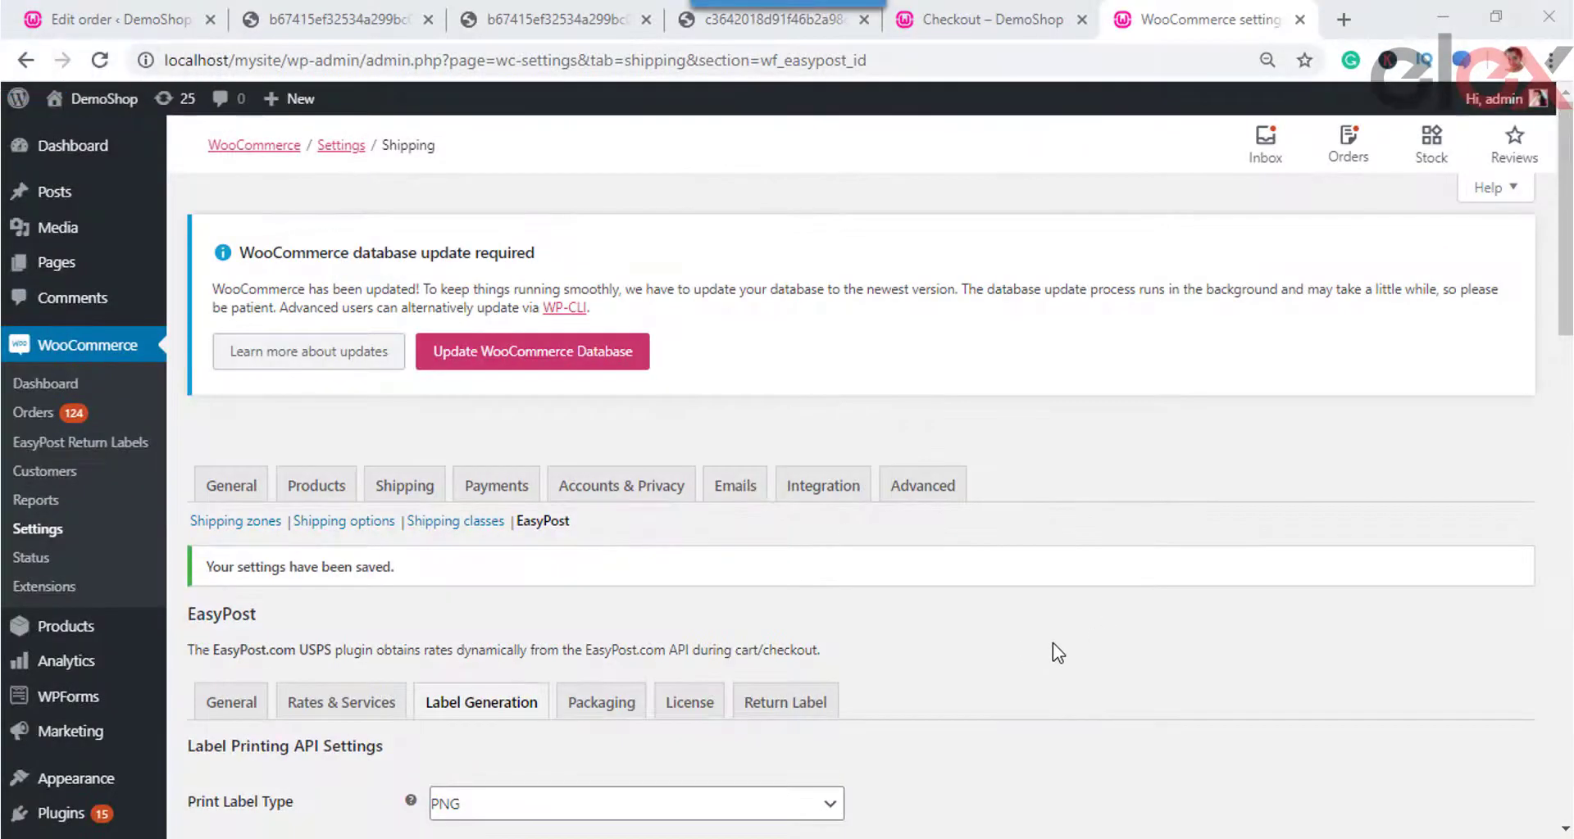
scroll(1056, 647, "down", 2)
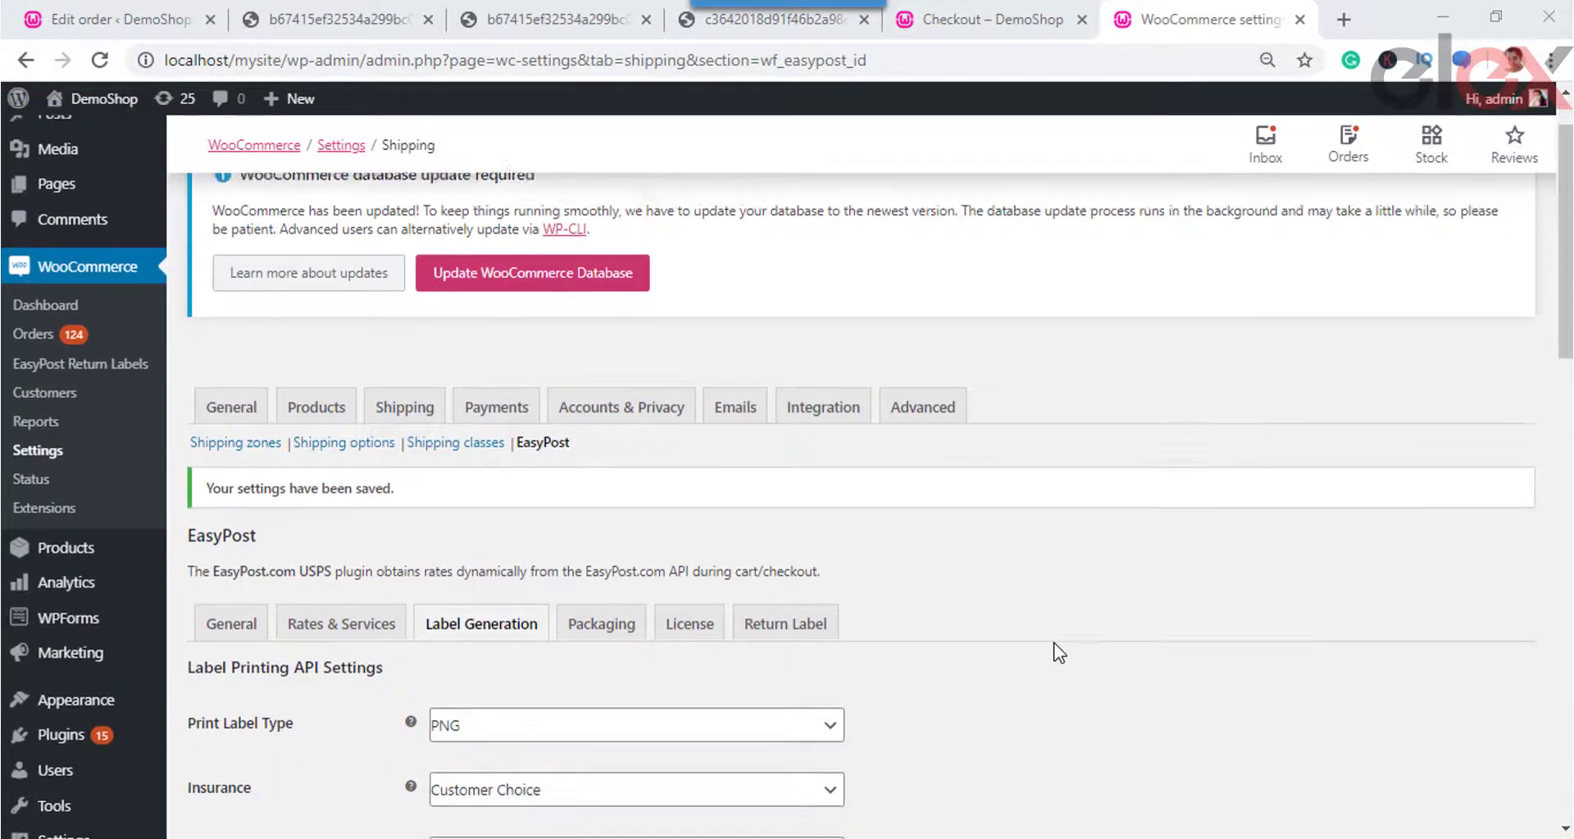
scroll(1057, 652, "down", 3)
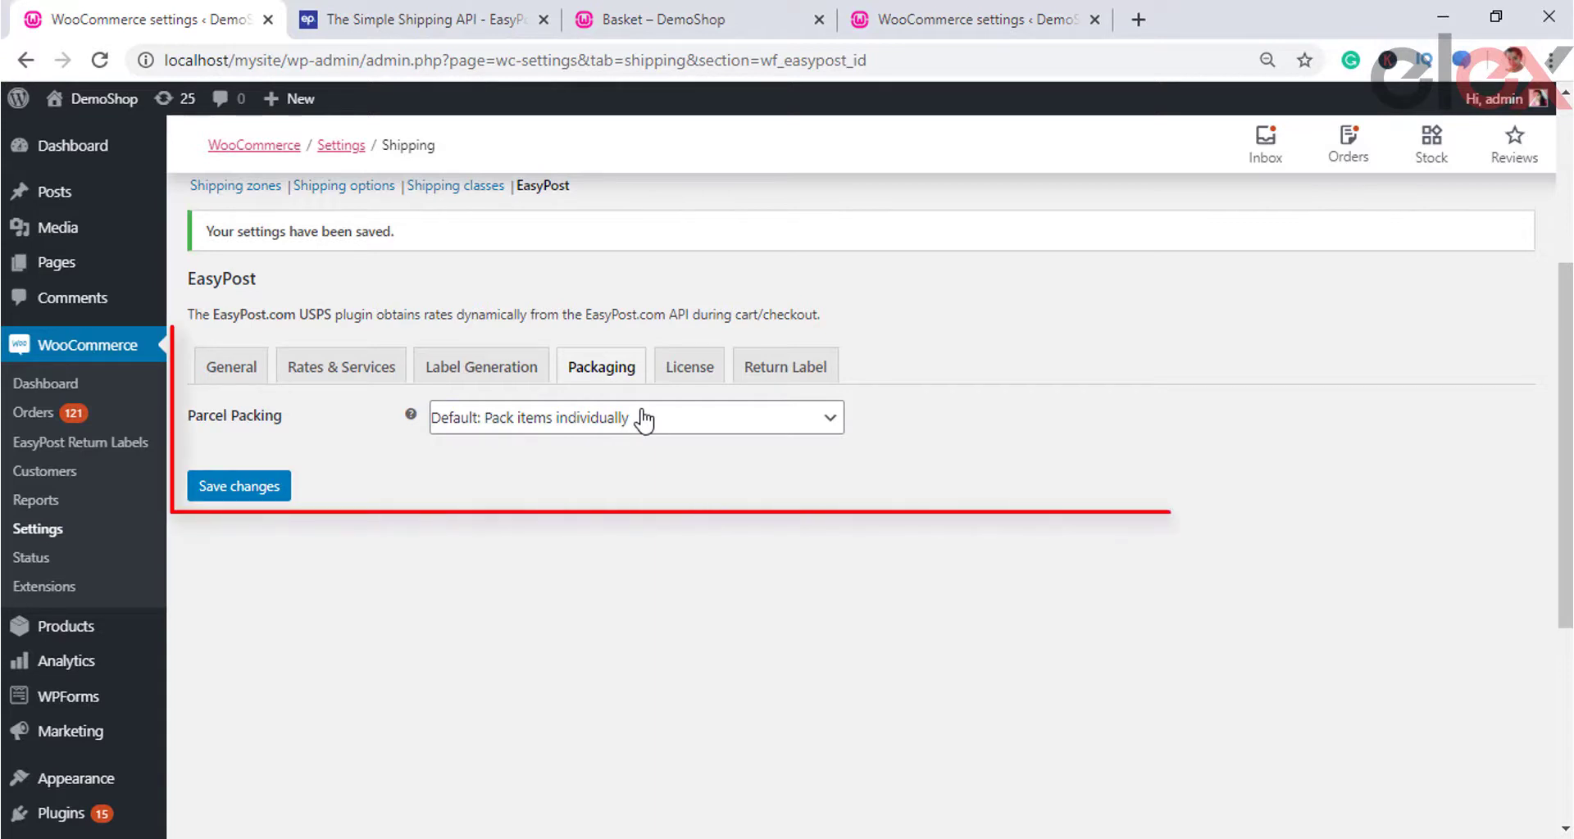
Set the parcel packing method to Default: Pack items individually
left_click(643, 419)
left_click(636, 448)
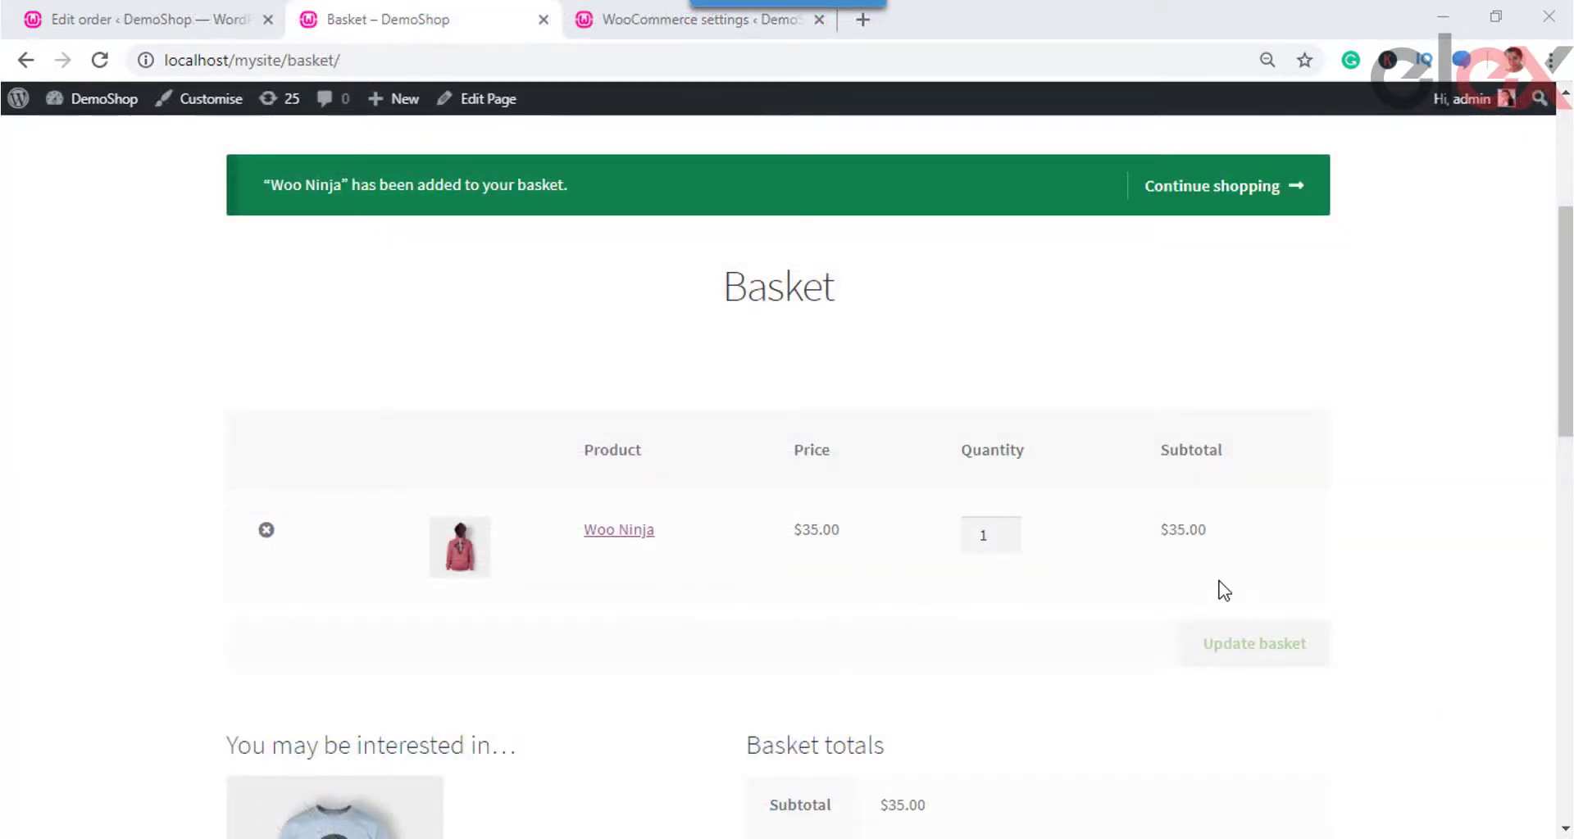
Review the Canada Post shipping rates for the Woo Ninja basket and check out with Xpresspost (CanadaPost)
scroll(1183, 554, "down", 7)
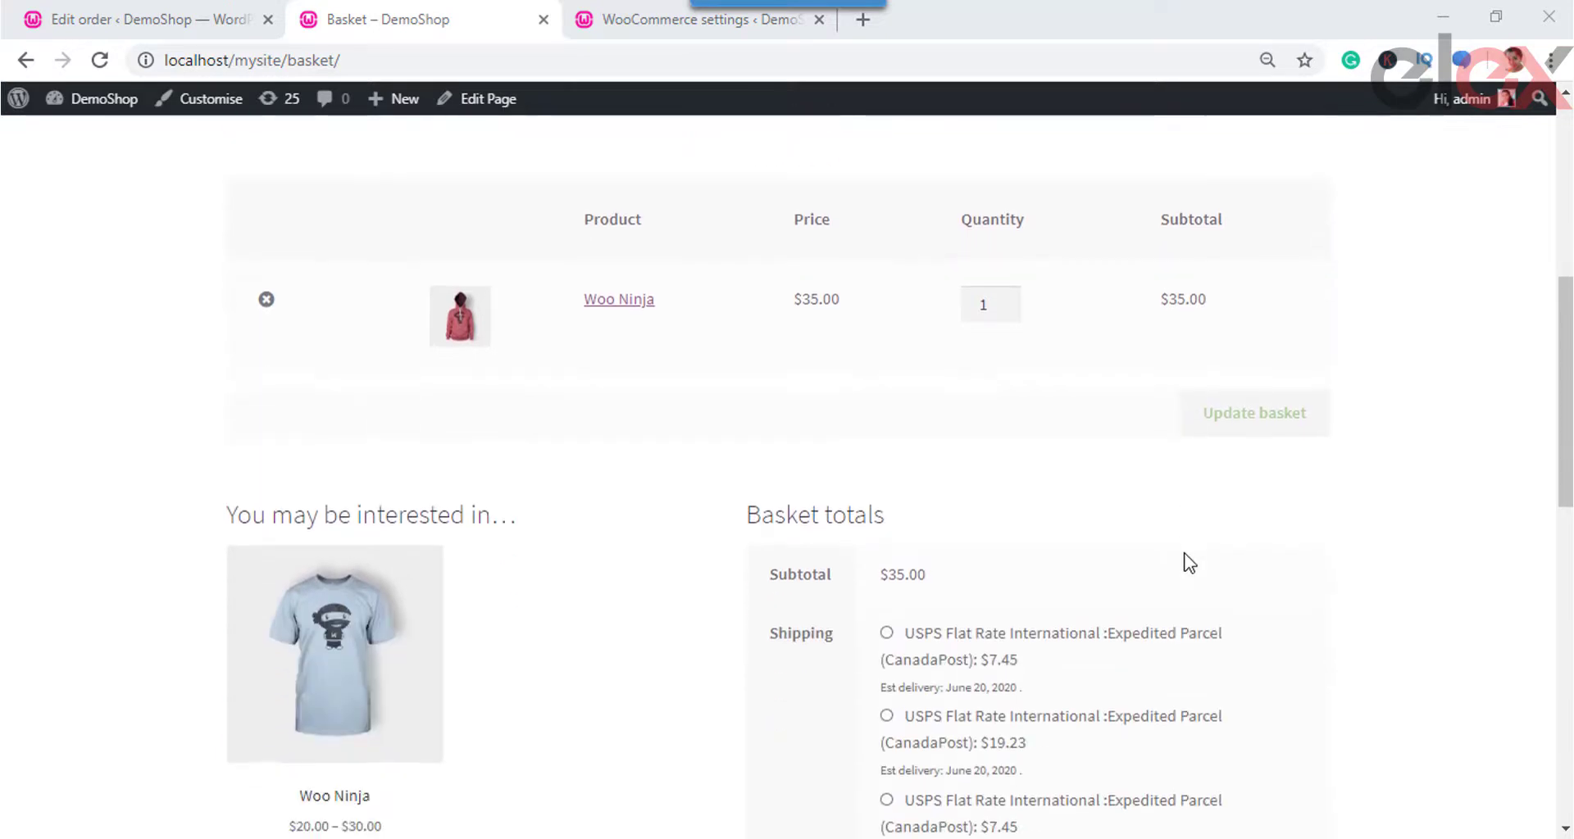
scroll(1186, 554, "down", 1)
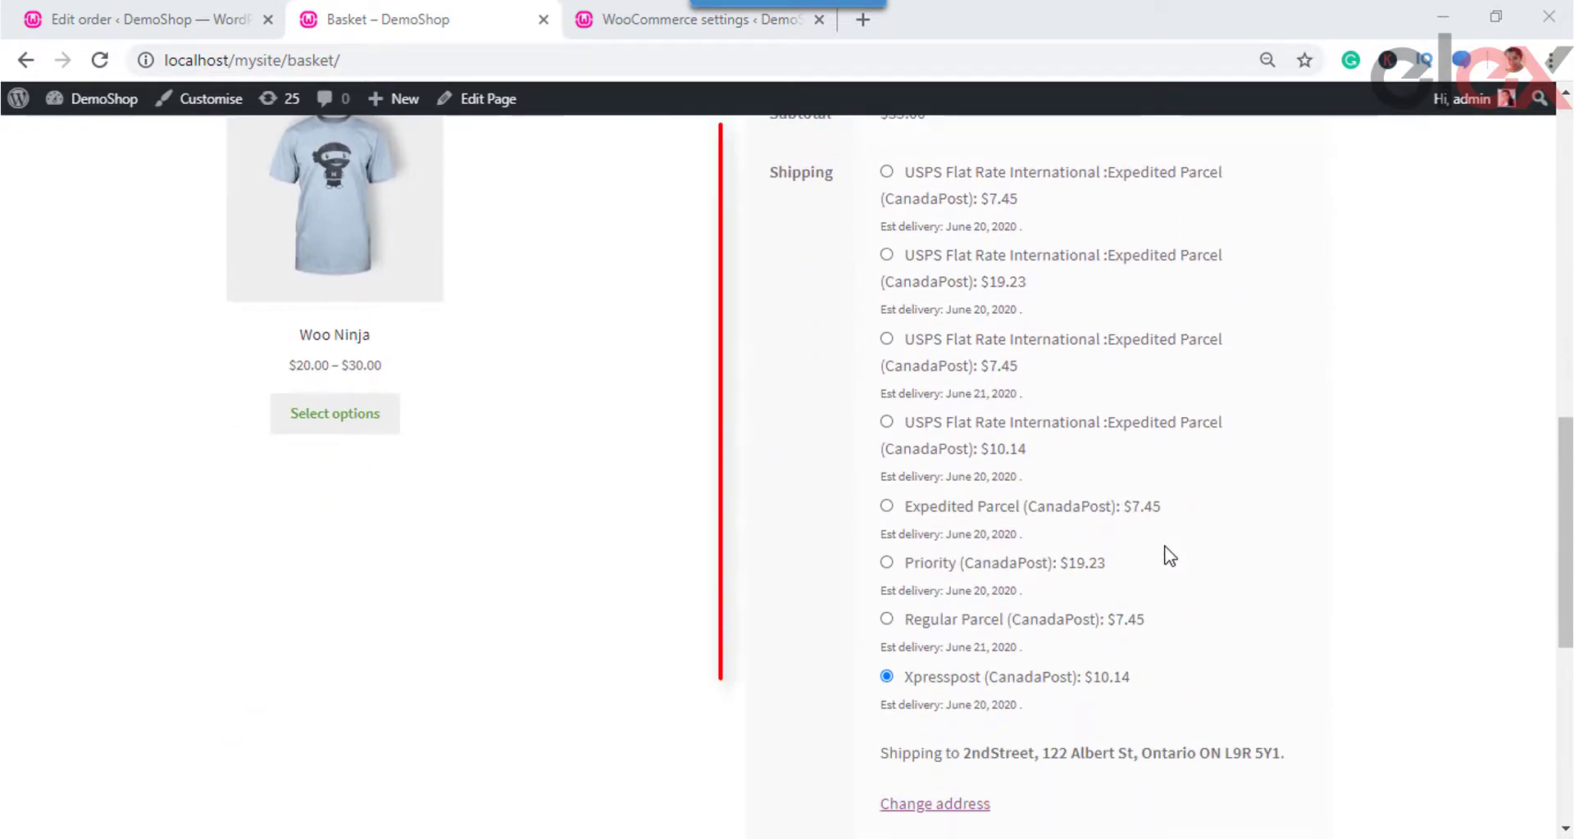
scroll(1168, 554, "down", 4)
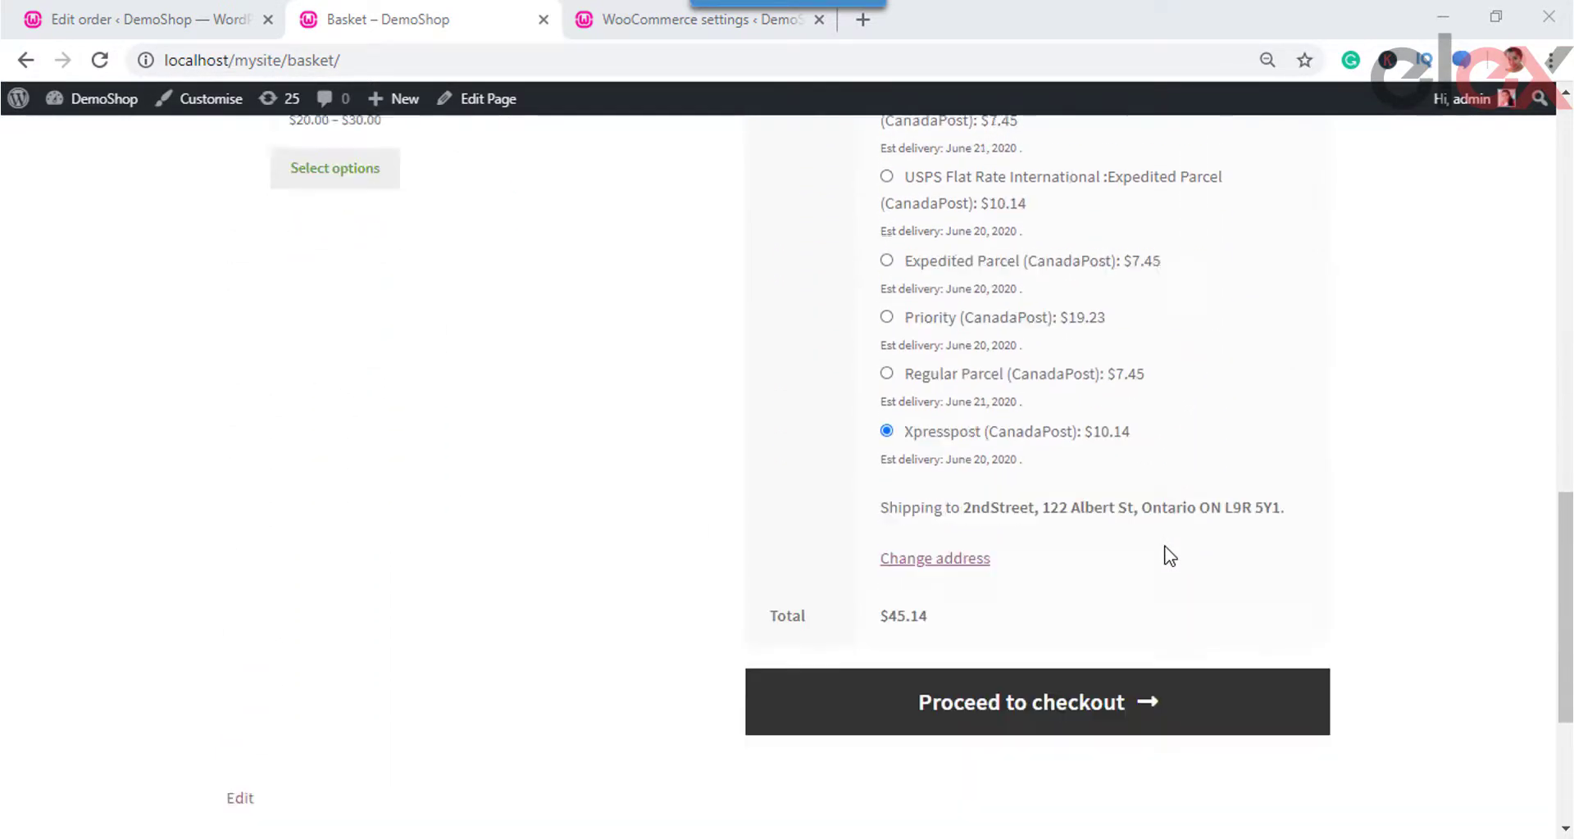
left_click(1097, 596)
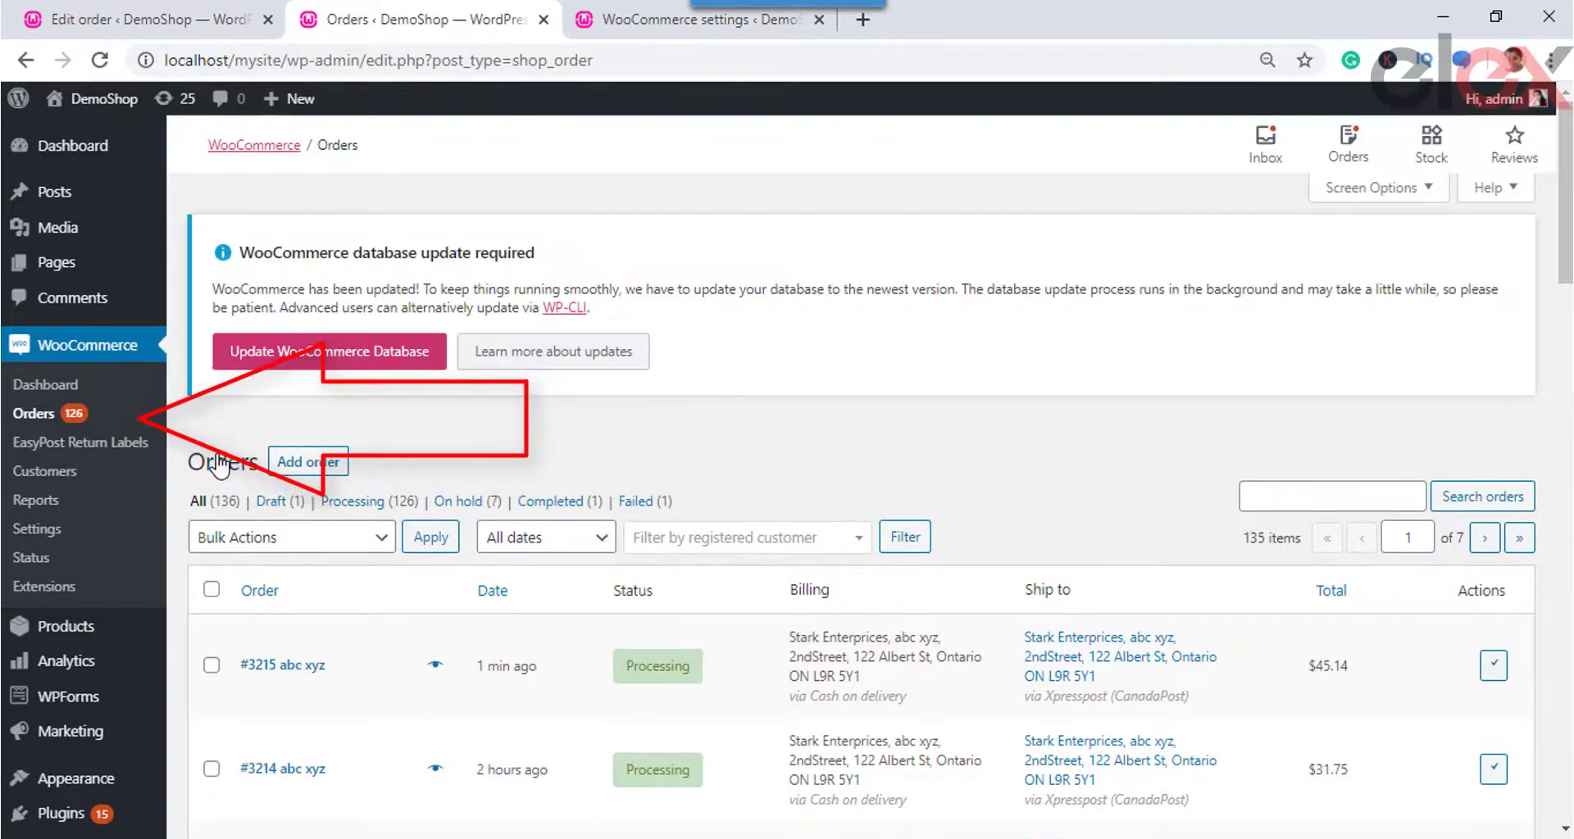
Open the newest order and create an EasyPost shipment for its Xpresspost (CanadaPost) package
left_click(274, 668)
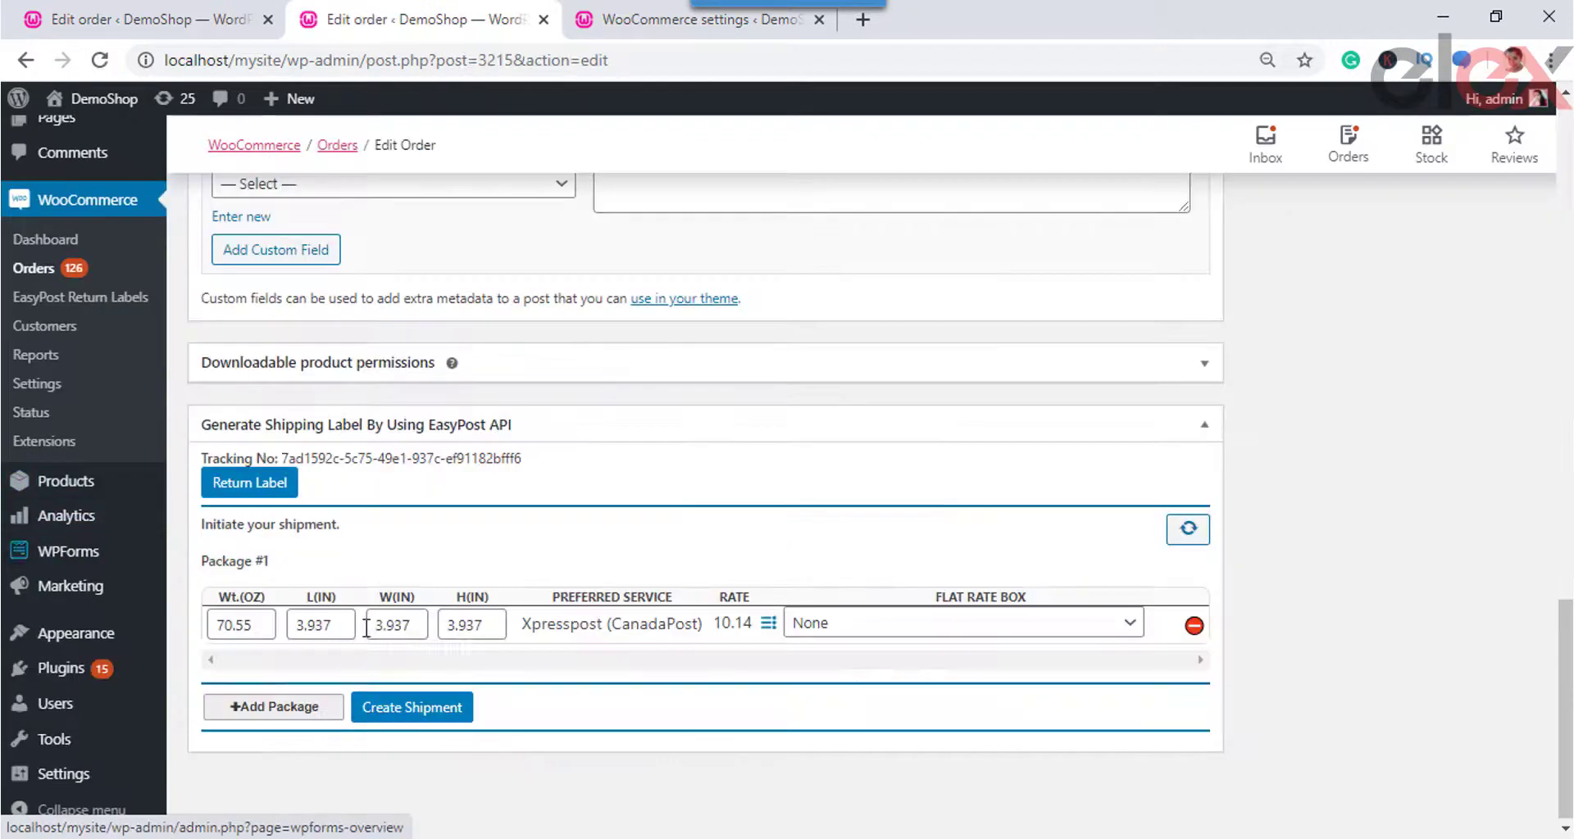
left_click(447, 720)
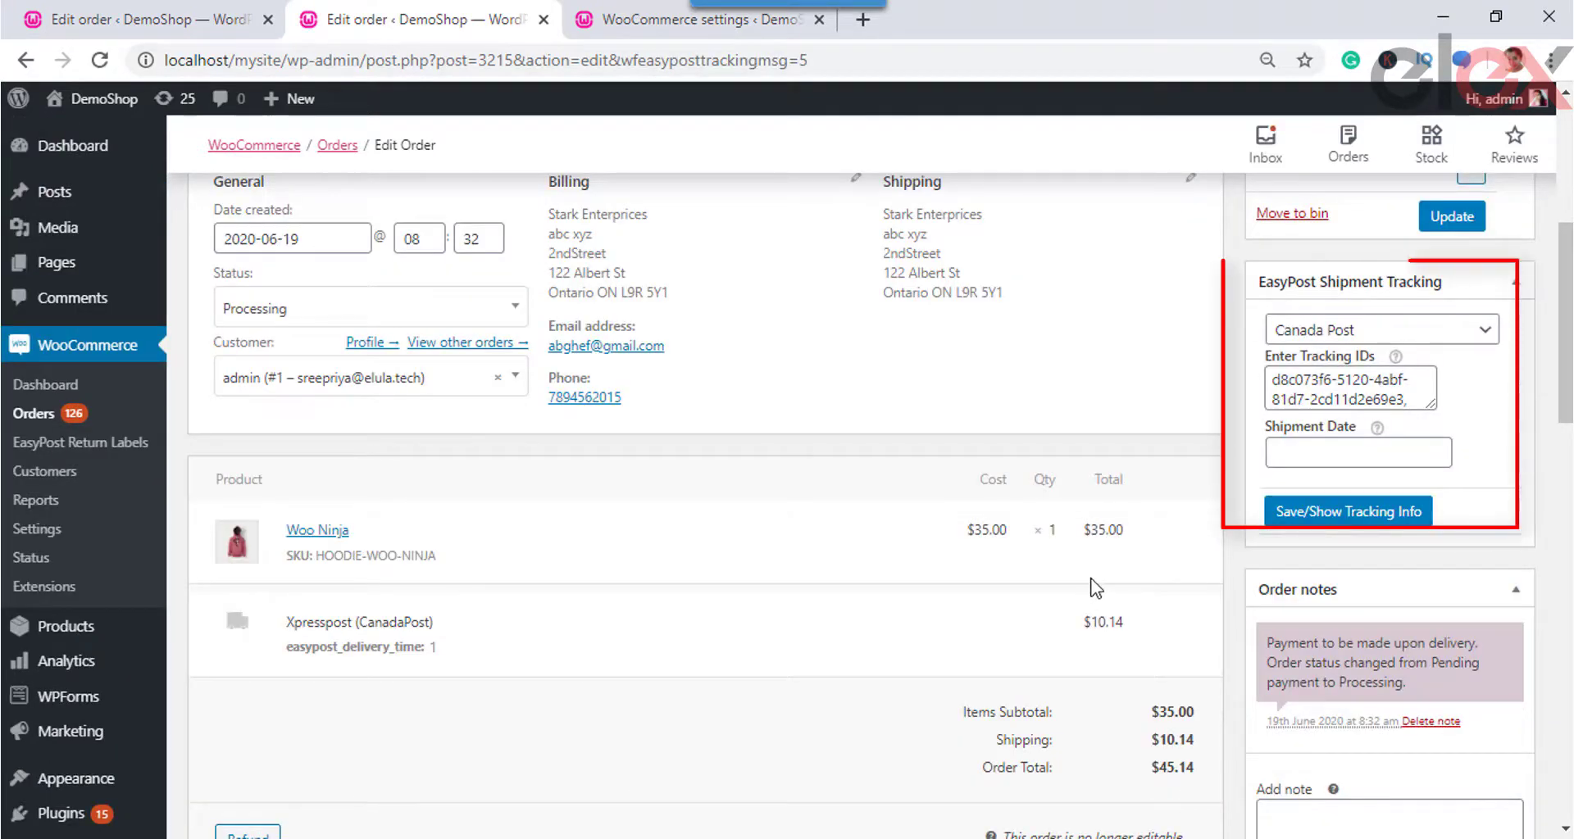
Open the created shipment's printable label PDF, look it over, and return to the order
scroll(1095, 393, "down", 8)
scroll(1094, 587, "down", 10)
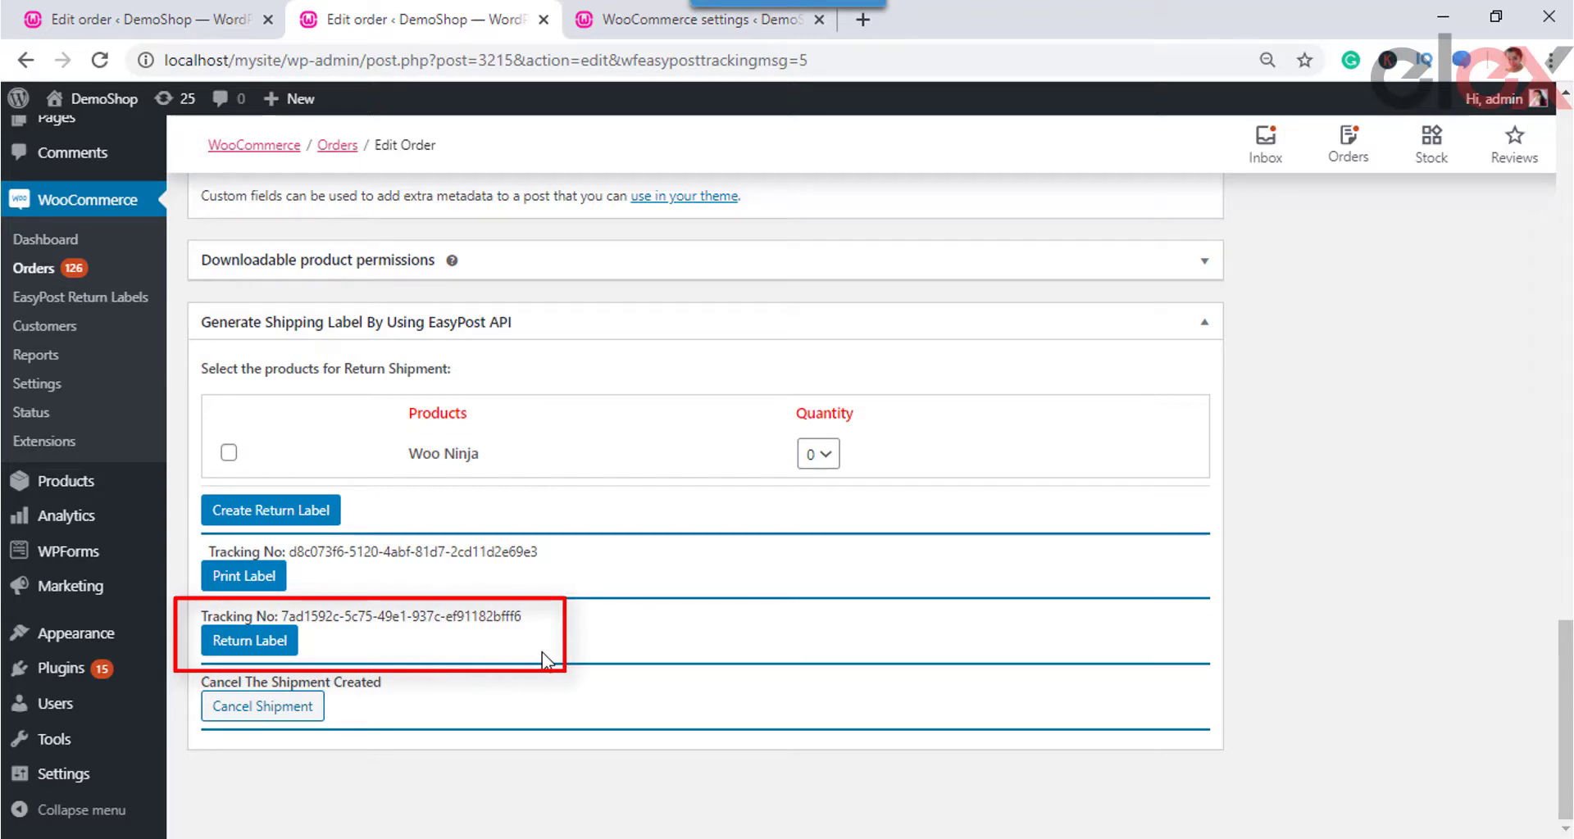
left_click(232, 576)
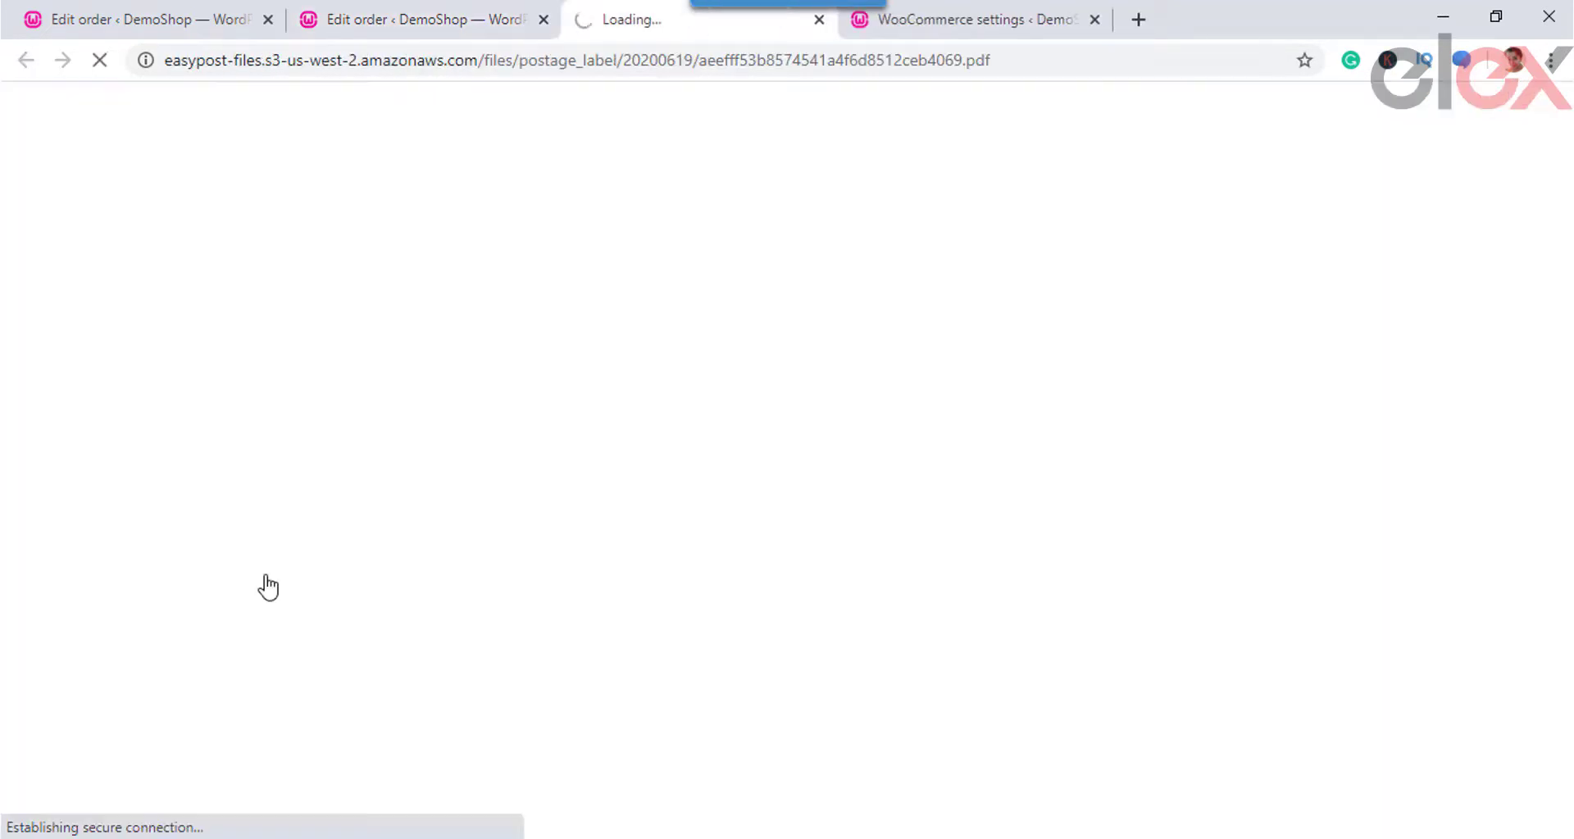
scroll(792, 592, "down", 3)
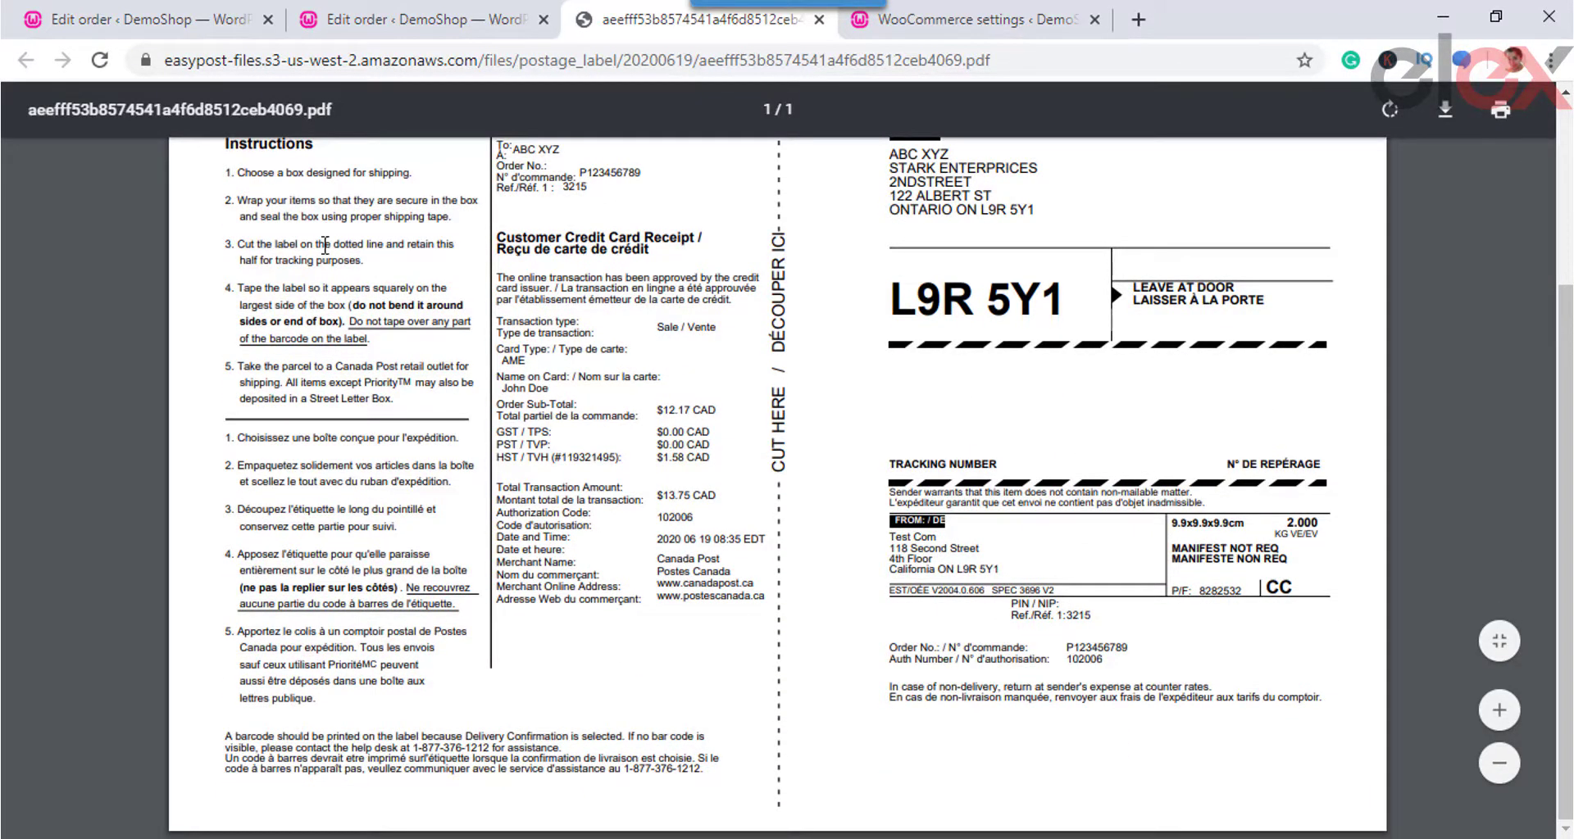
left_click(348, 24)
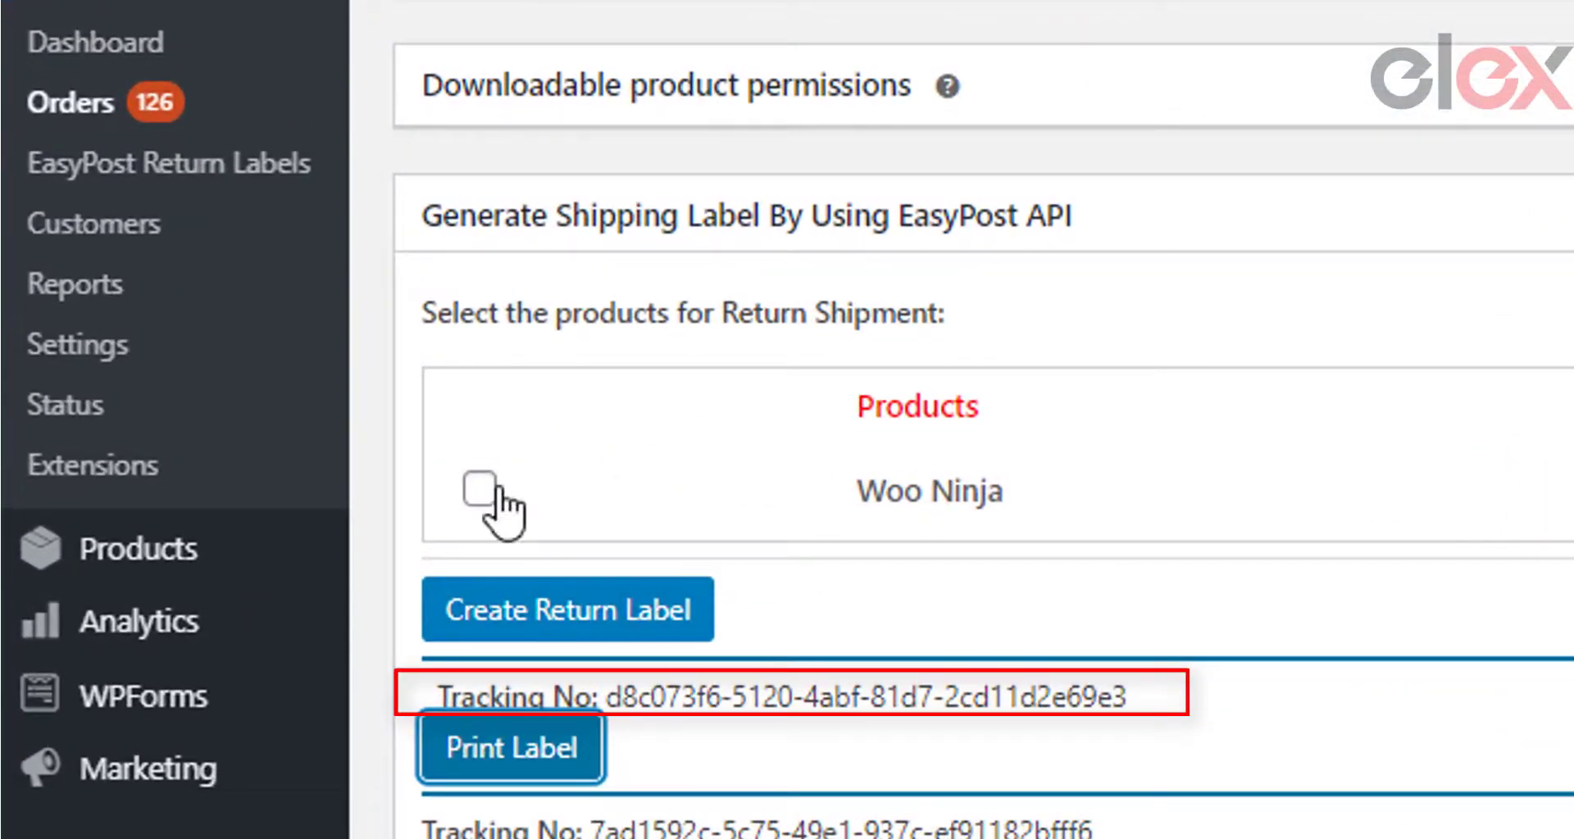
Select Woo Ninja with quantity 1 for the return shipment, and open the return label PDF to look it over
left_click(463, 486)
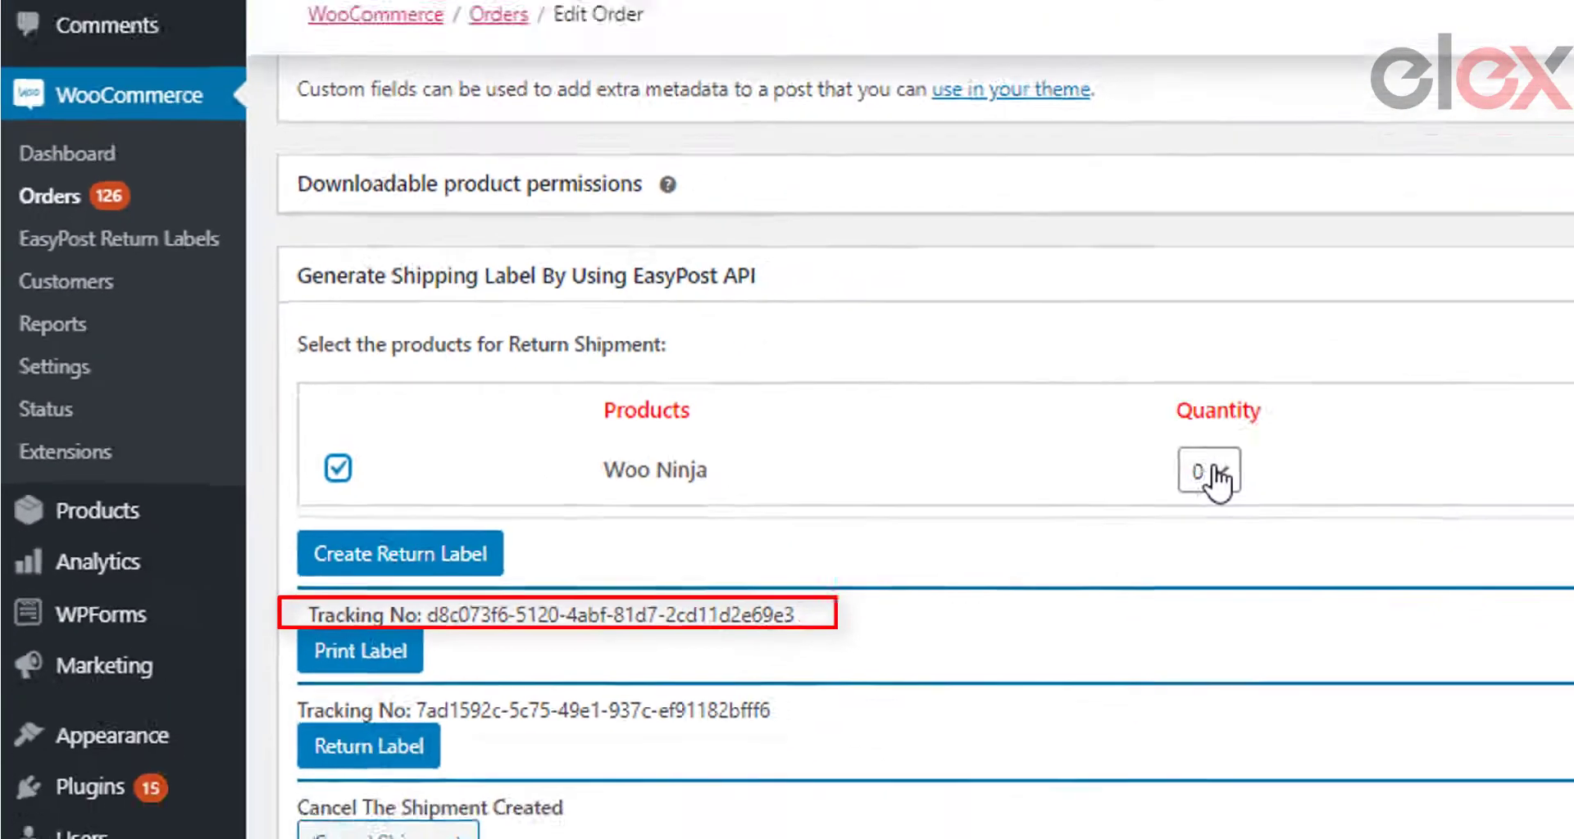
left_click(1209, 473)
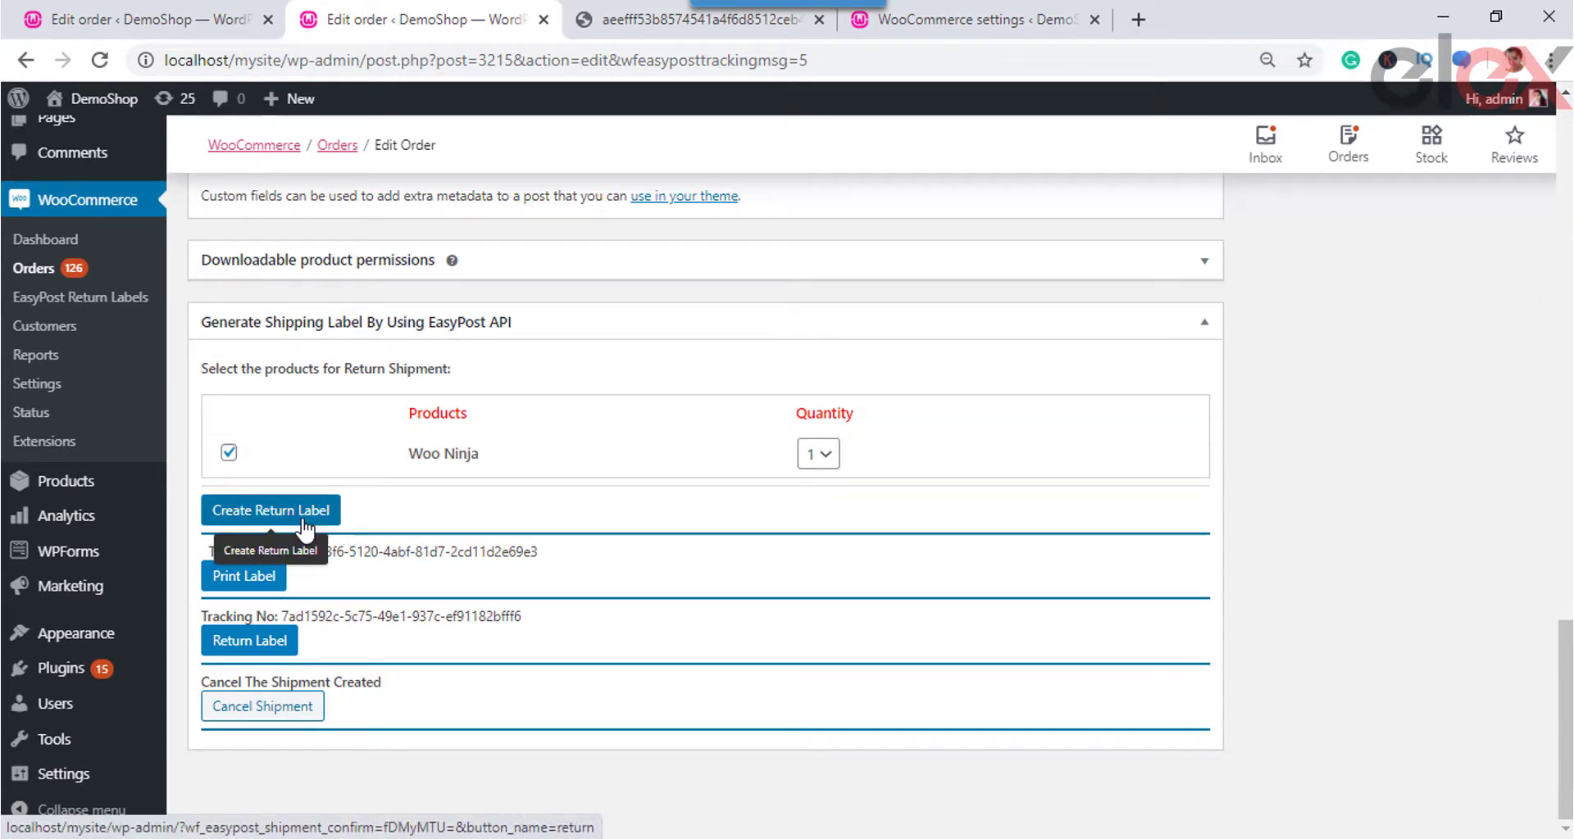
left_click(275, 653)
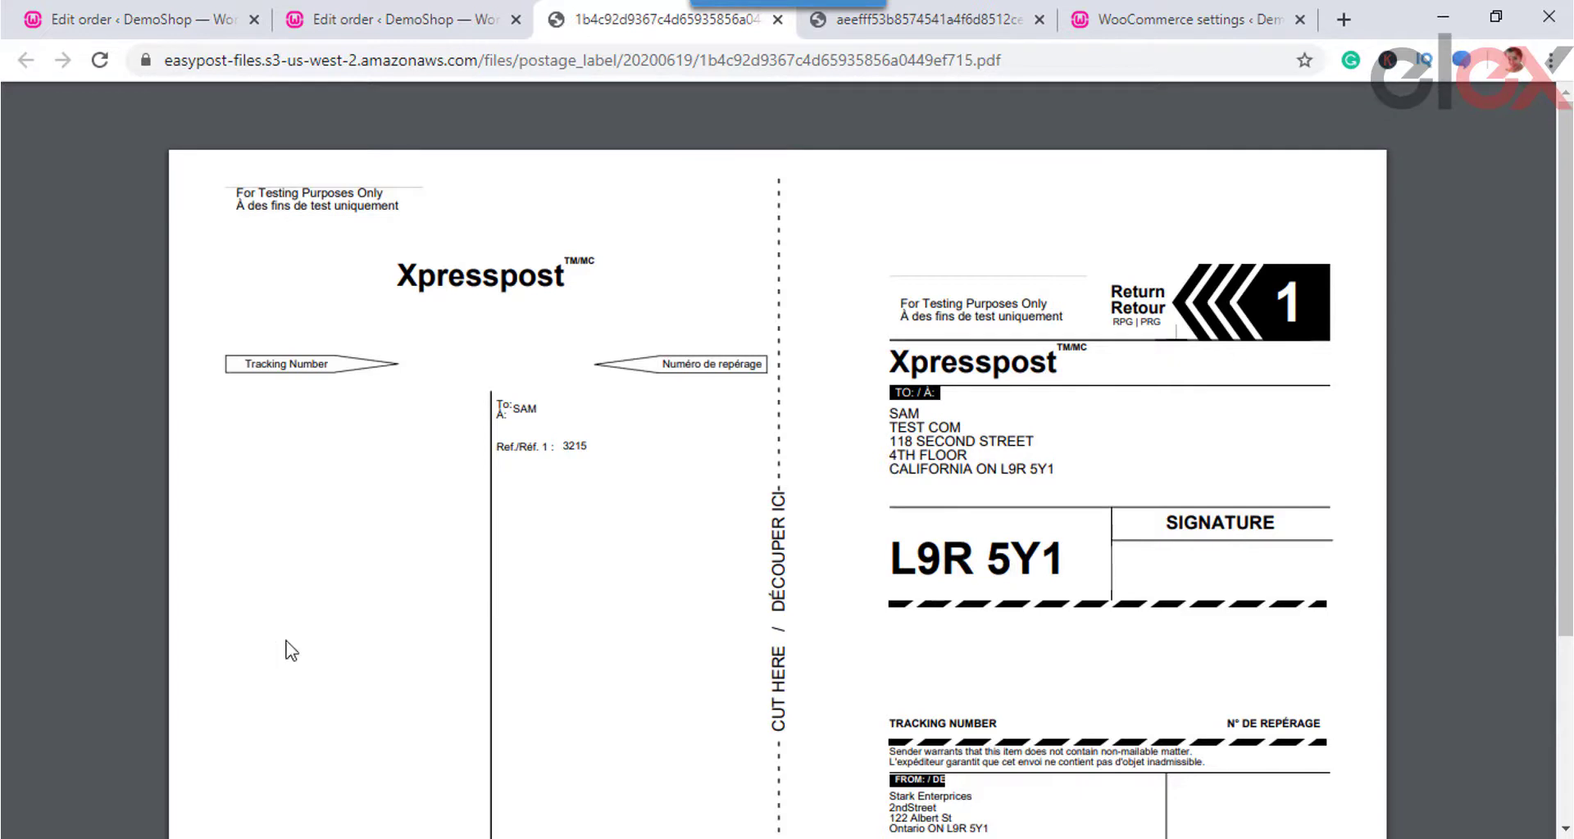
scroll(435, 636, "down", 3)
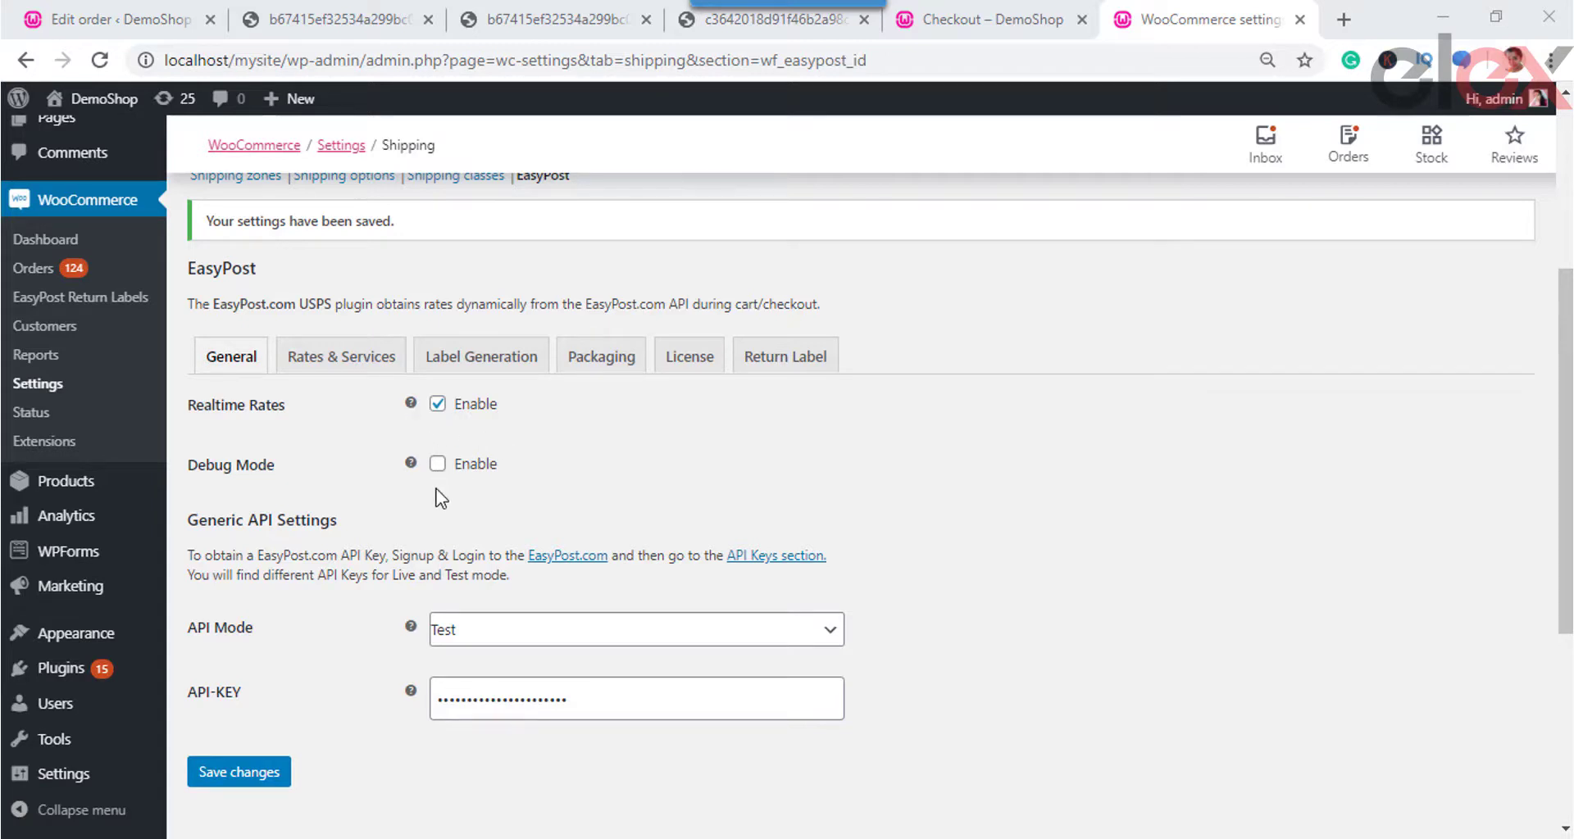
Enable Debug Mode in the general EasyPost settings and review the debug output on the basket page
left_click(437, 464)
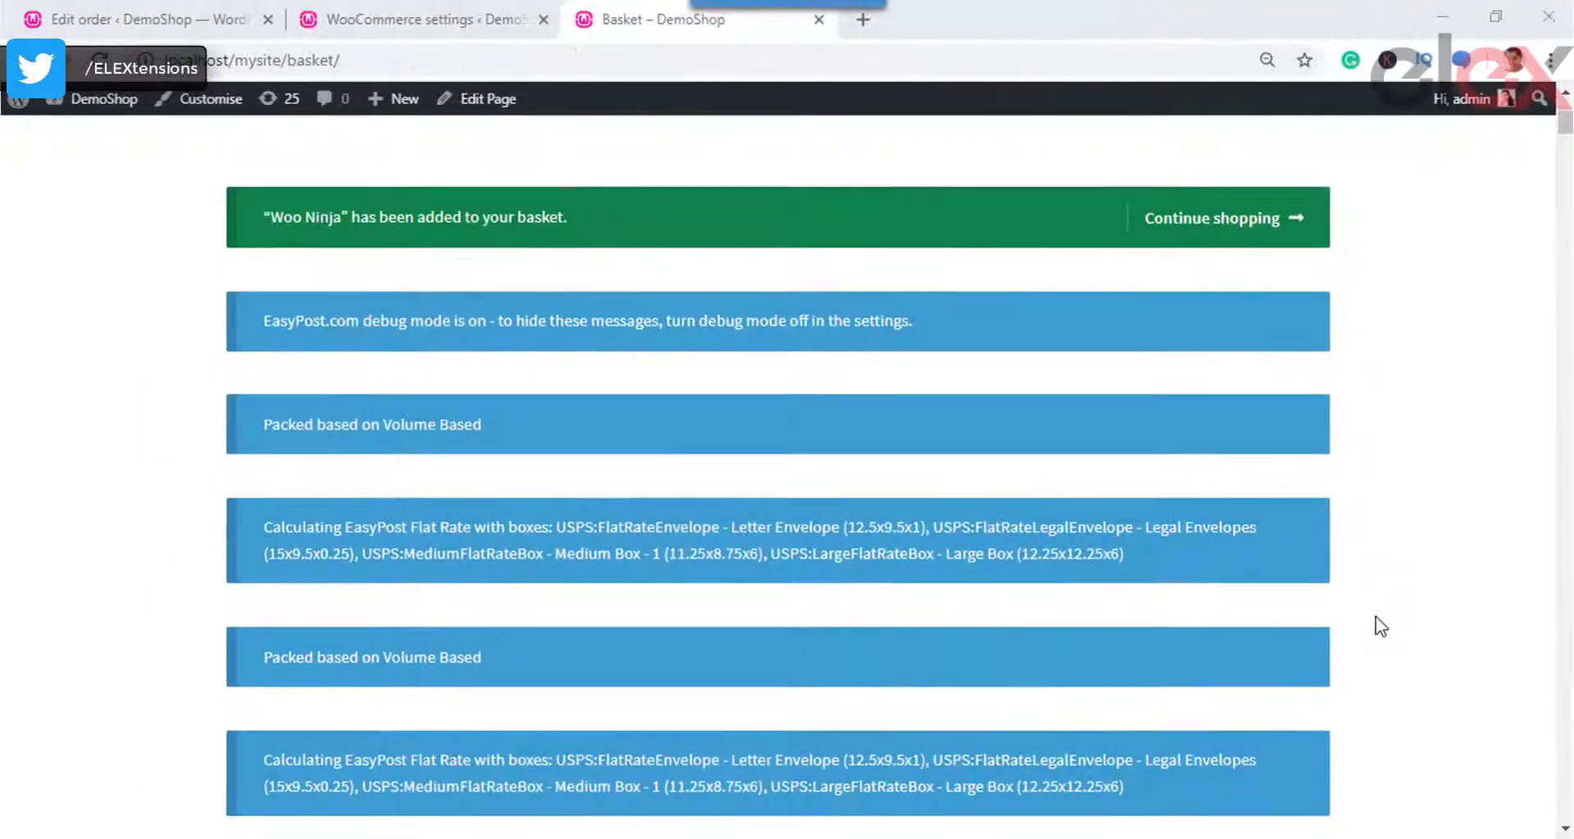
scroll(1375, 617, "down", 12)
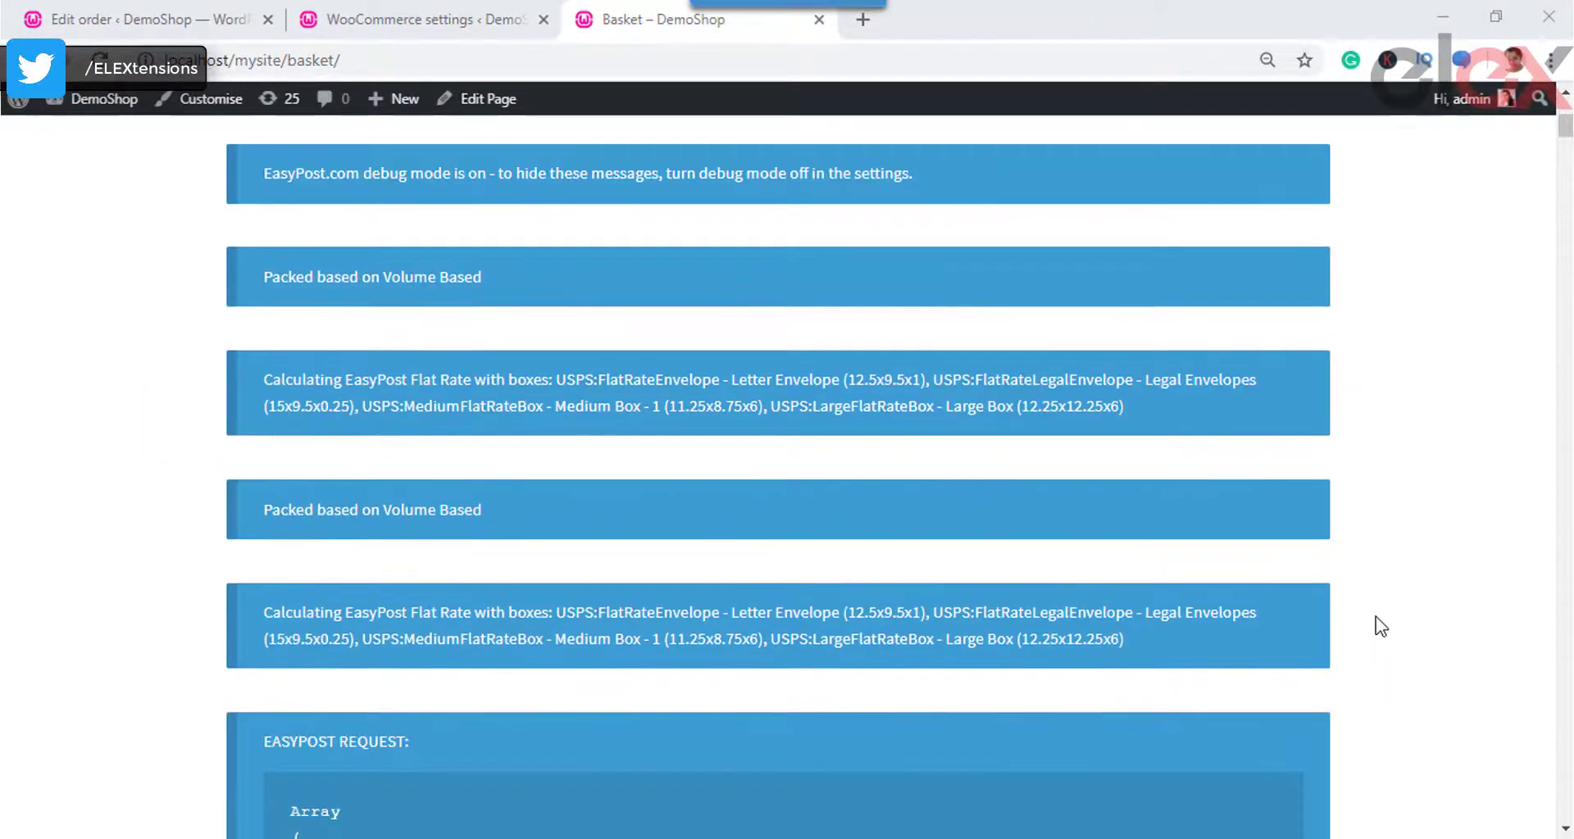
scroll(1376, 617, "down", 14)
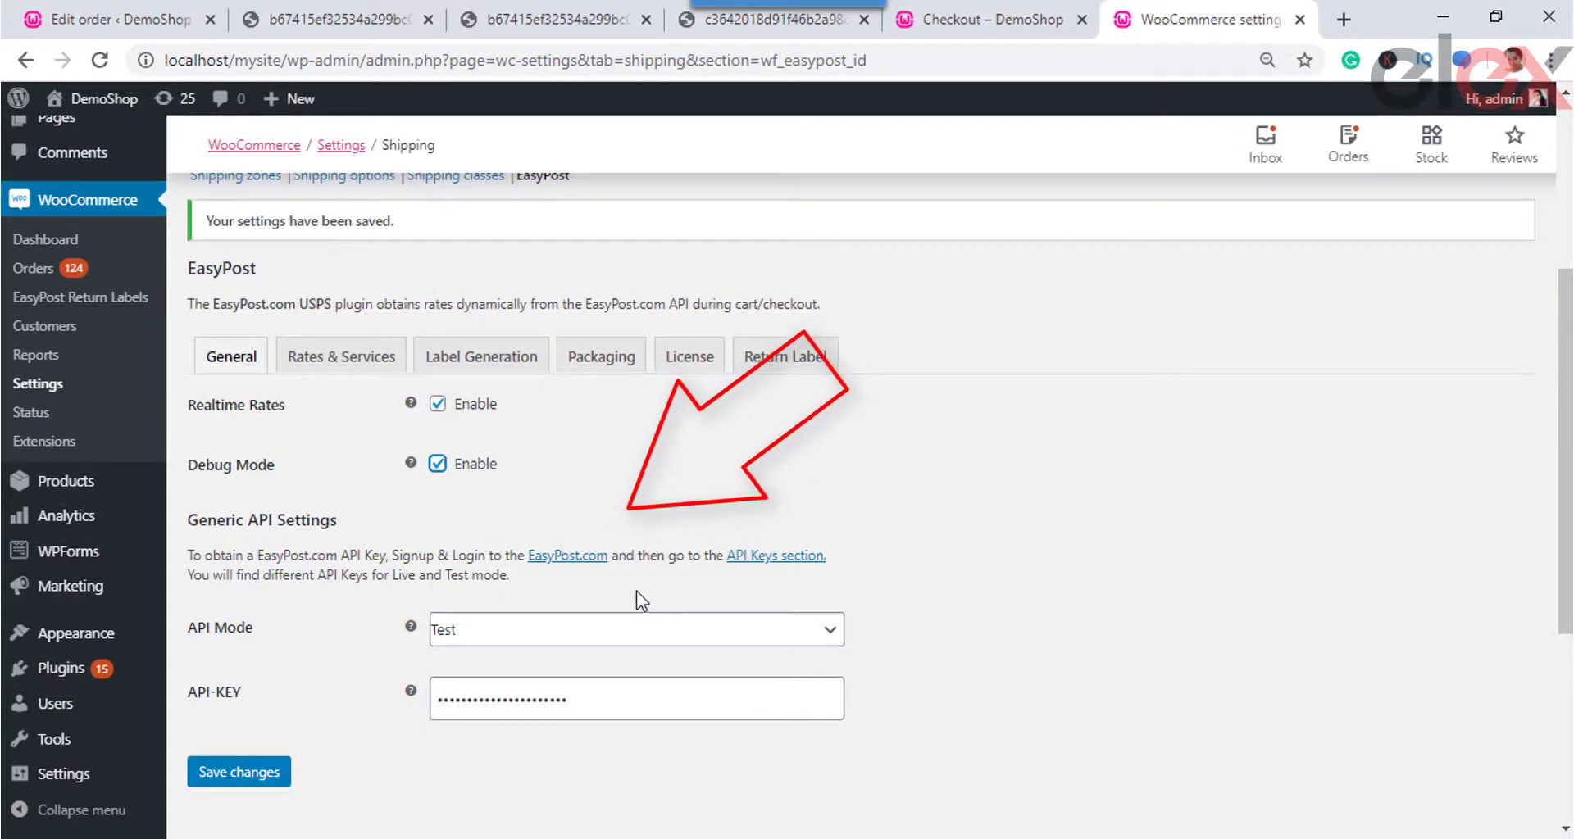
Check the available API Mode options, keeping Test selected
left_click(660, 633)
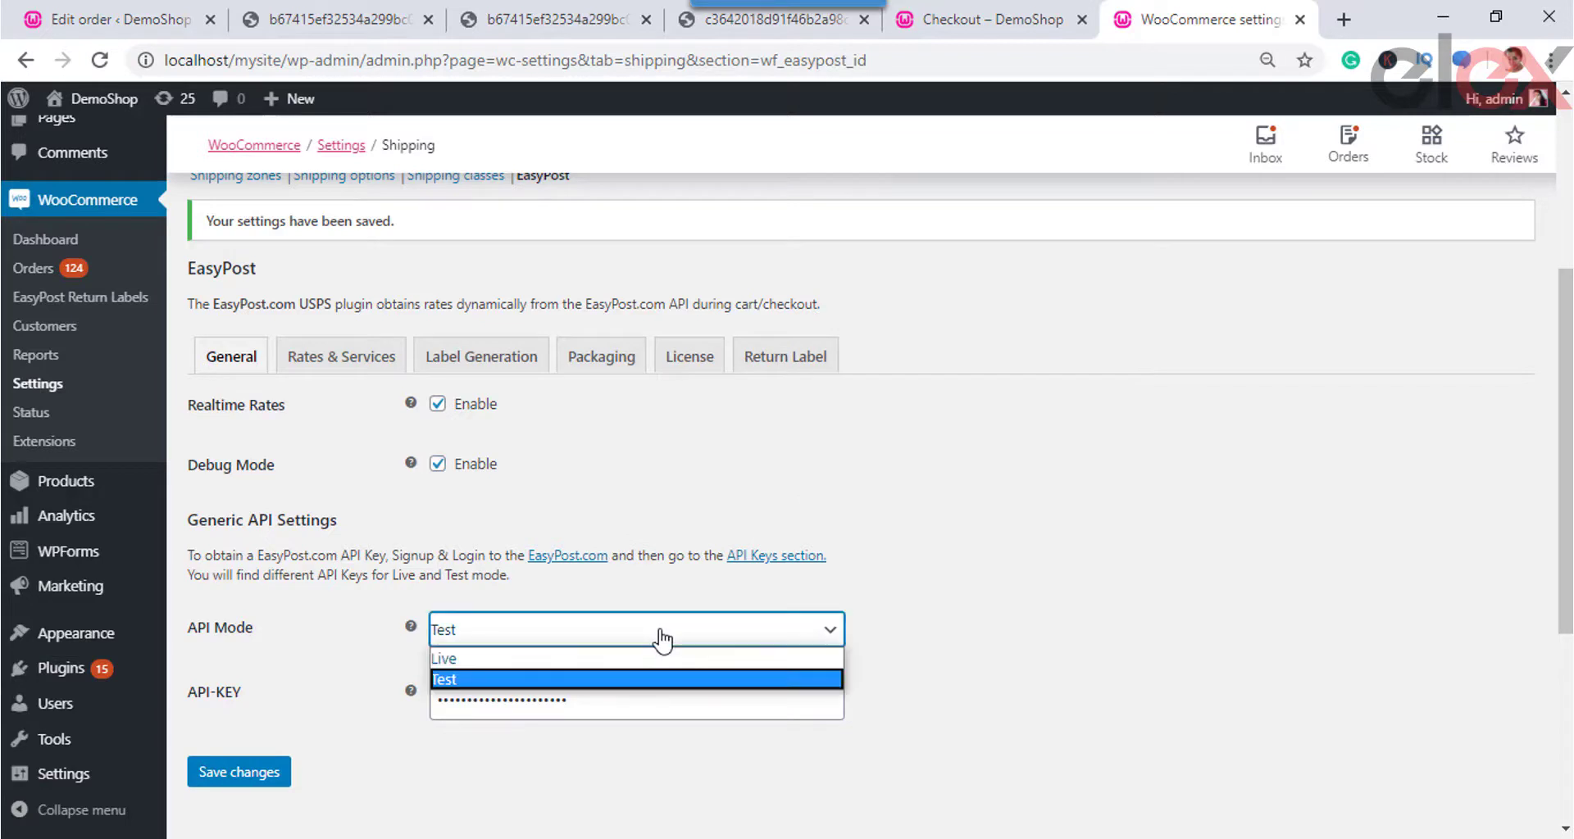
left_click(660, 632)
left_click(660, 633)
left_click(669, 597)
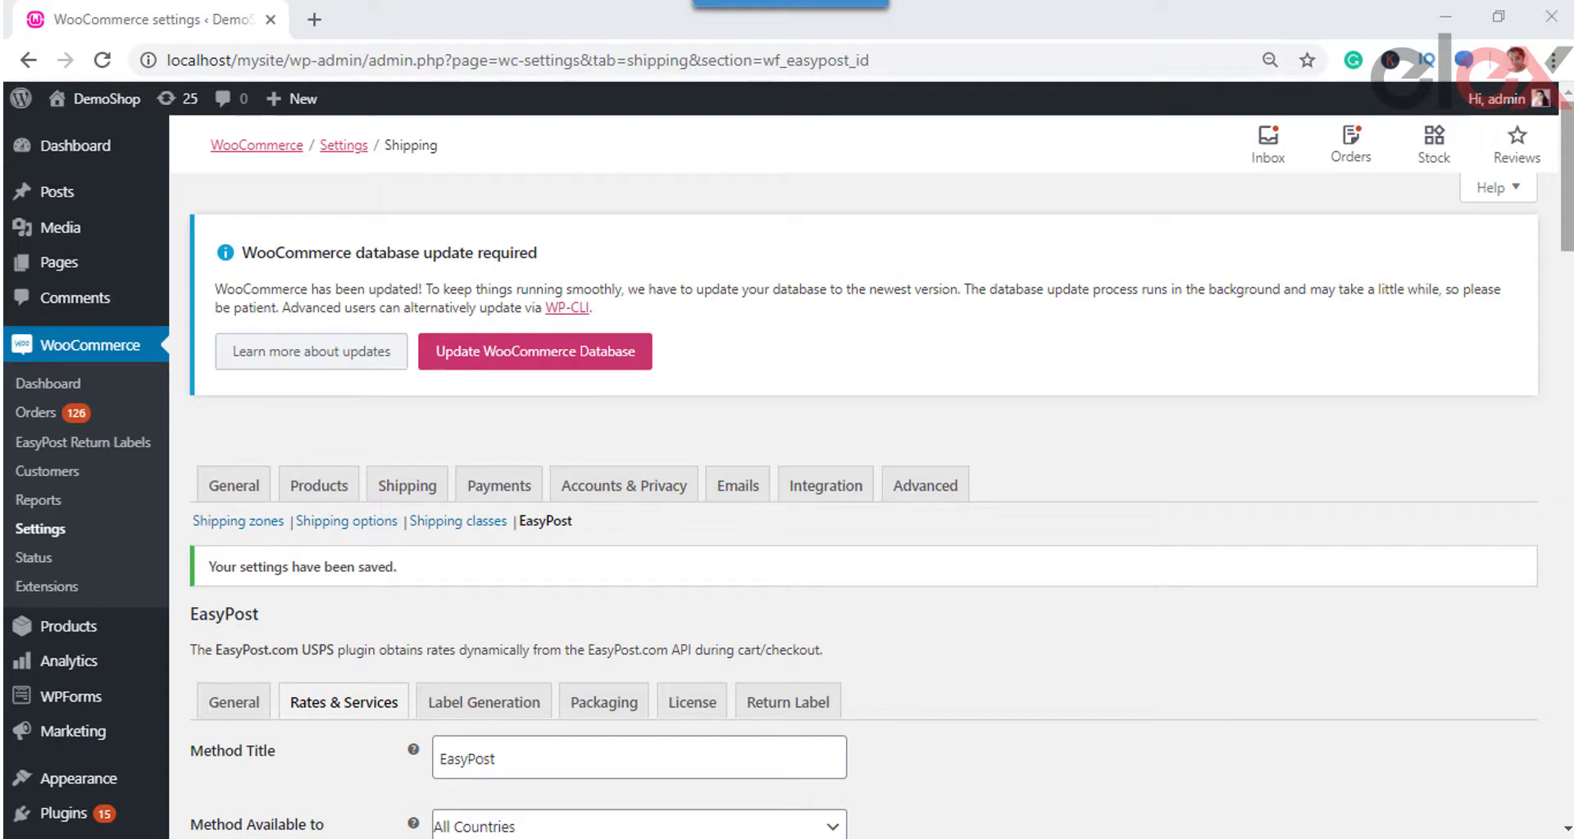
Try limiting the shipping method's availability to Specific Countries in the rates settings, and set it back to All Countries
scroll(869, 473, "down", 4)
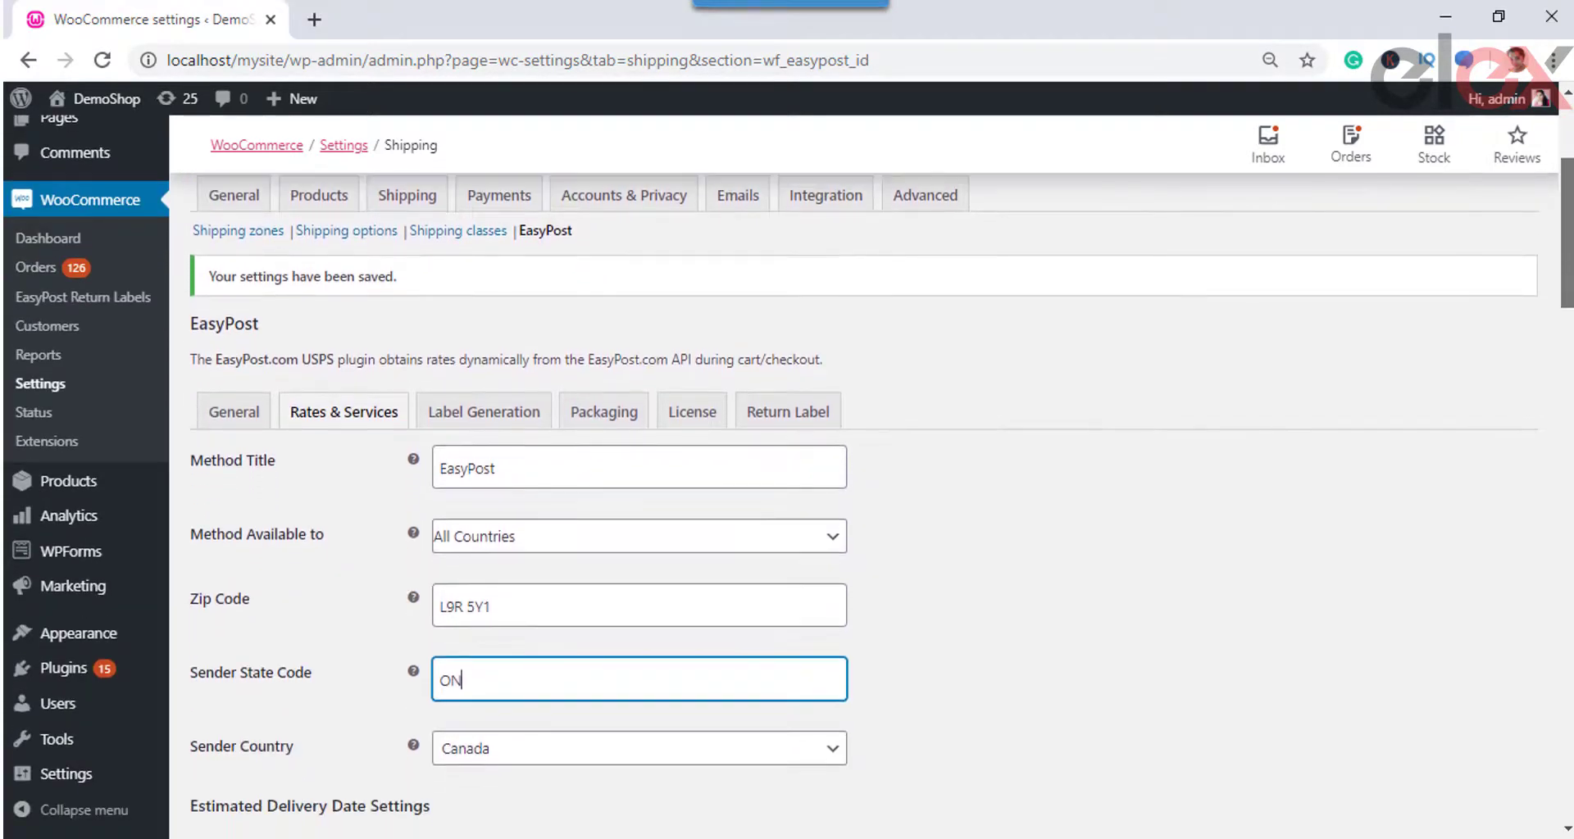
scroll(869, 474, "down", 2)
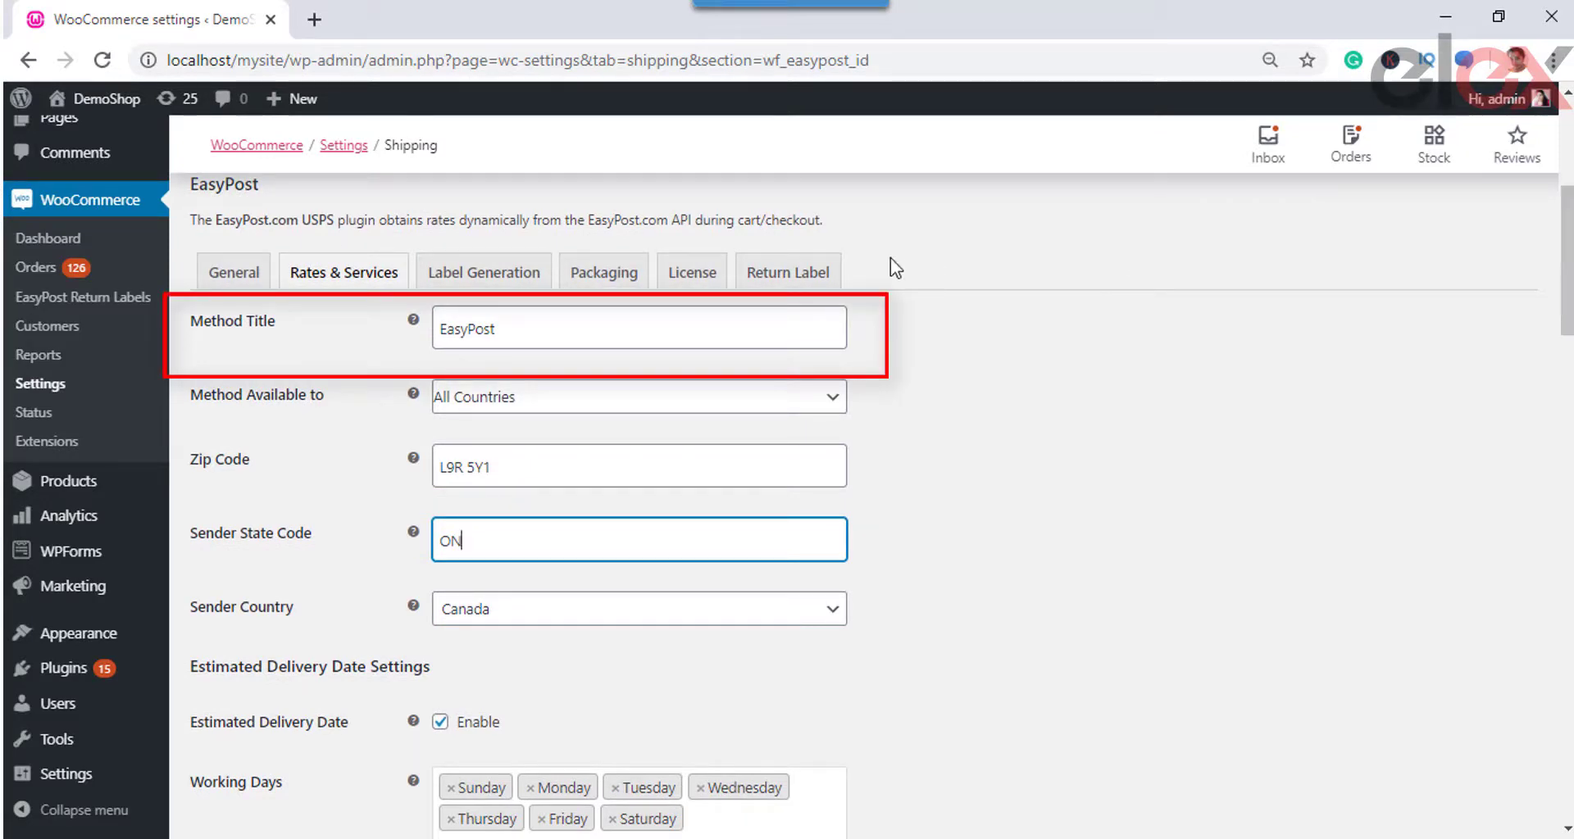
left_click(813, 403)
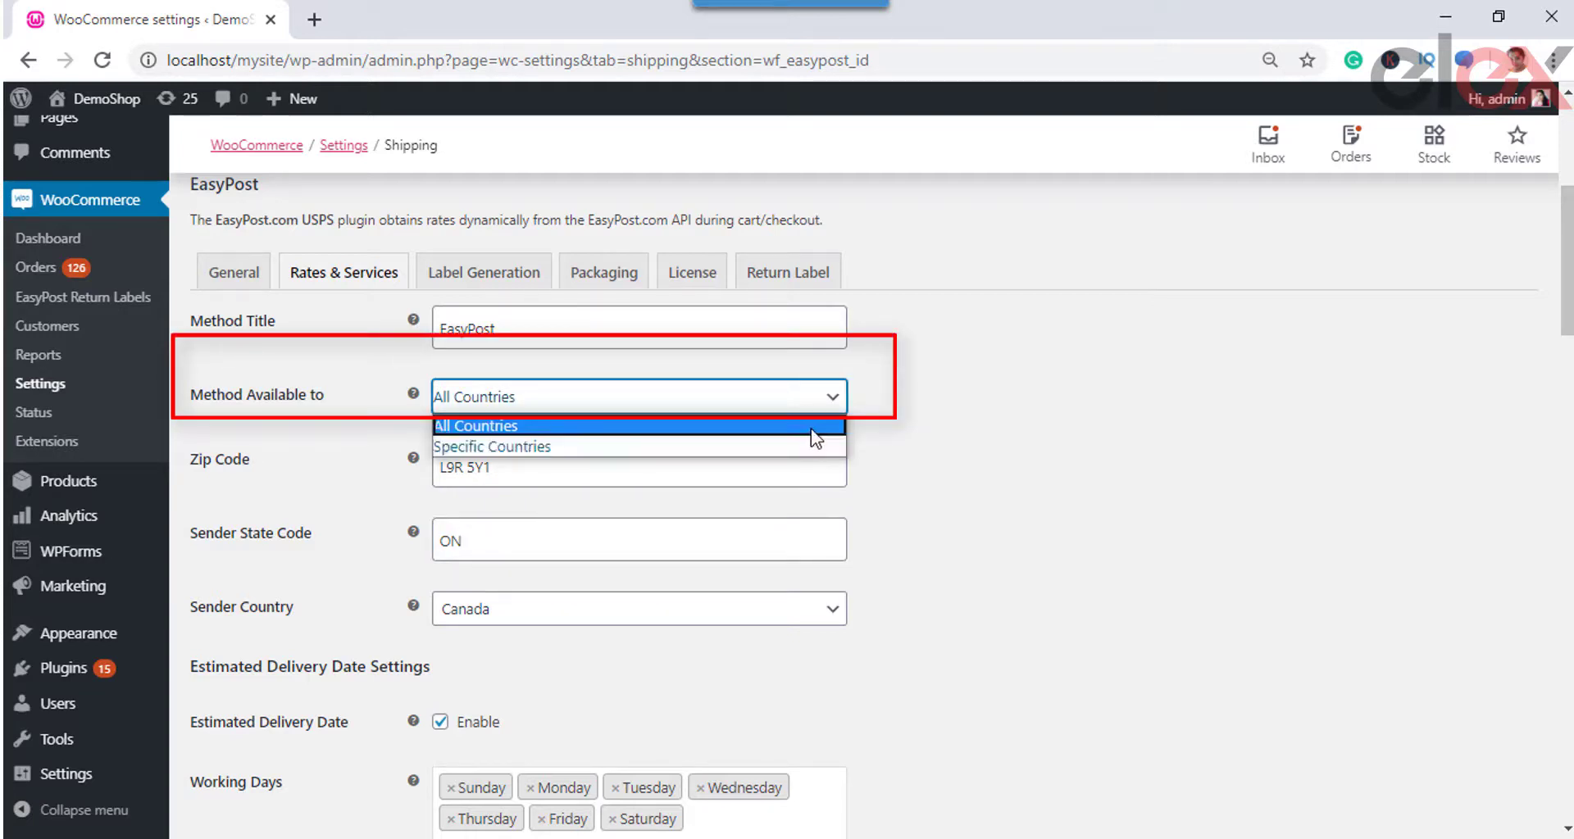
left_click(812, 426)
left_click(841, 401)
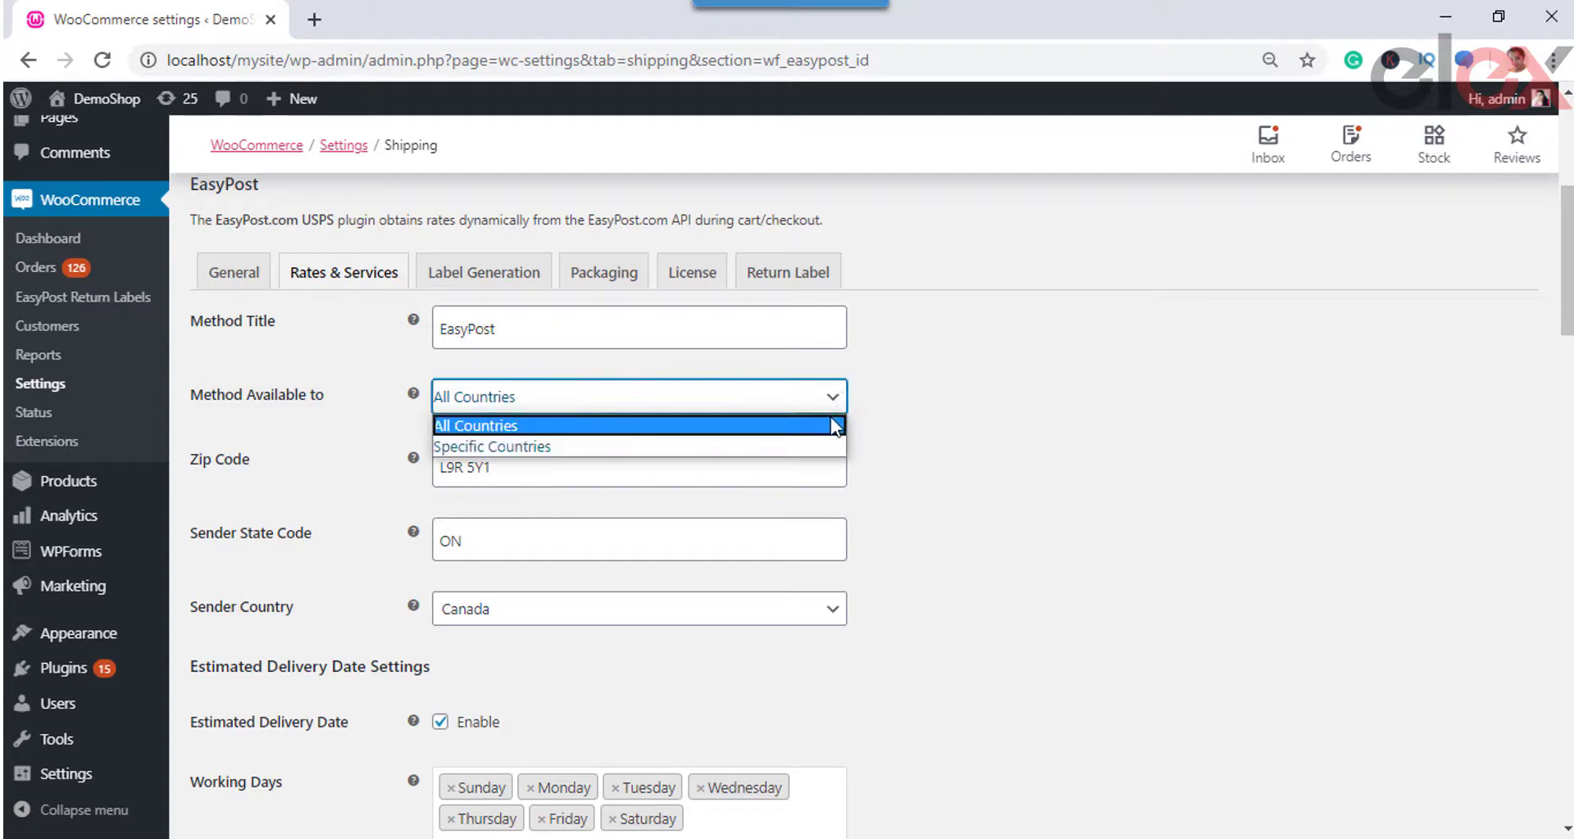
left_click(826, 439)
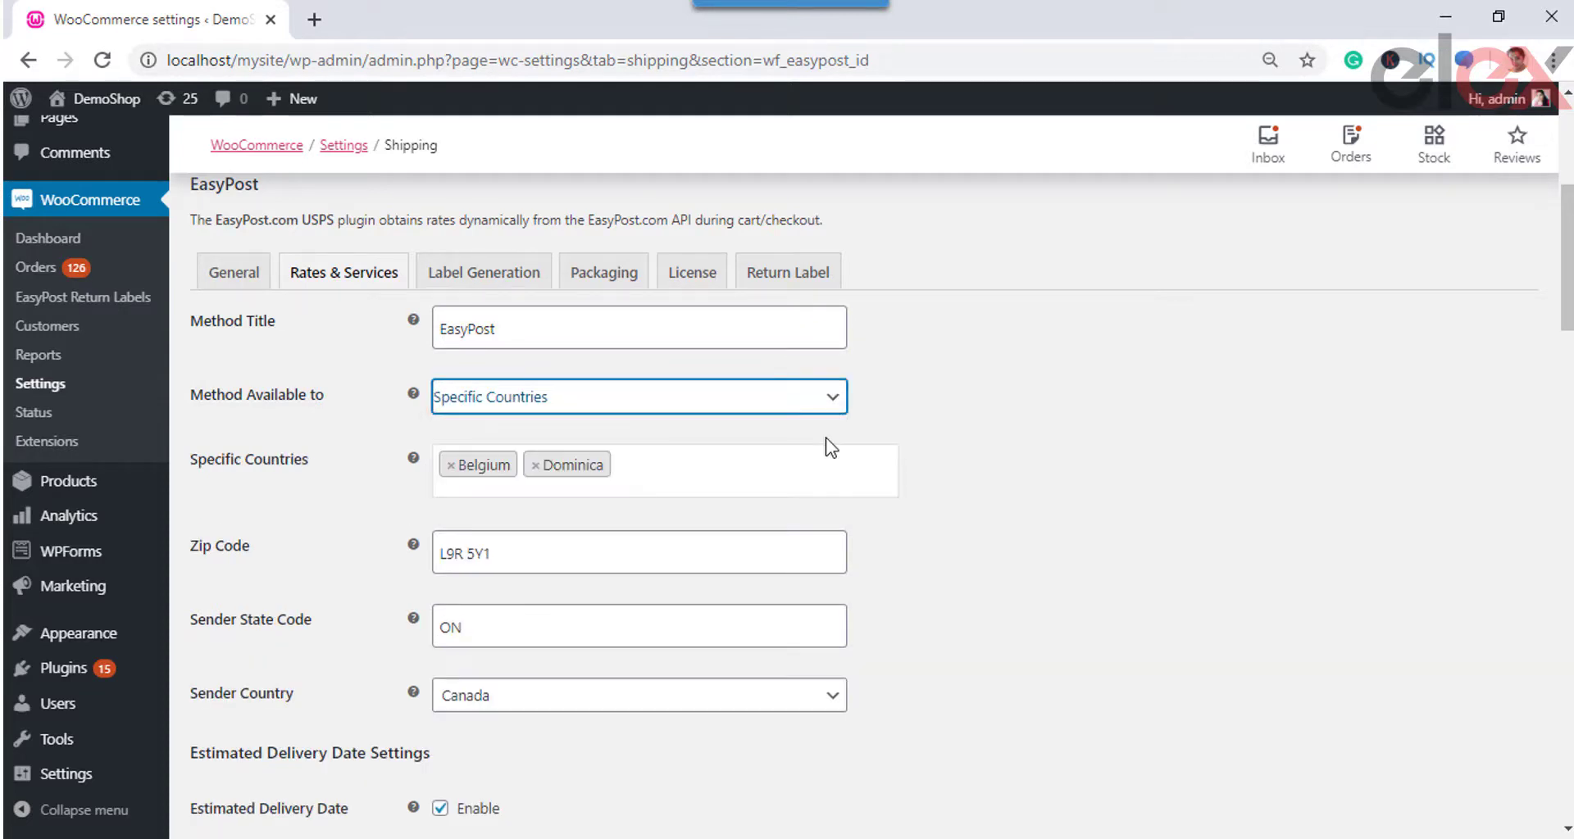
left_click(833, 400)
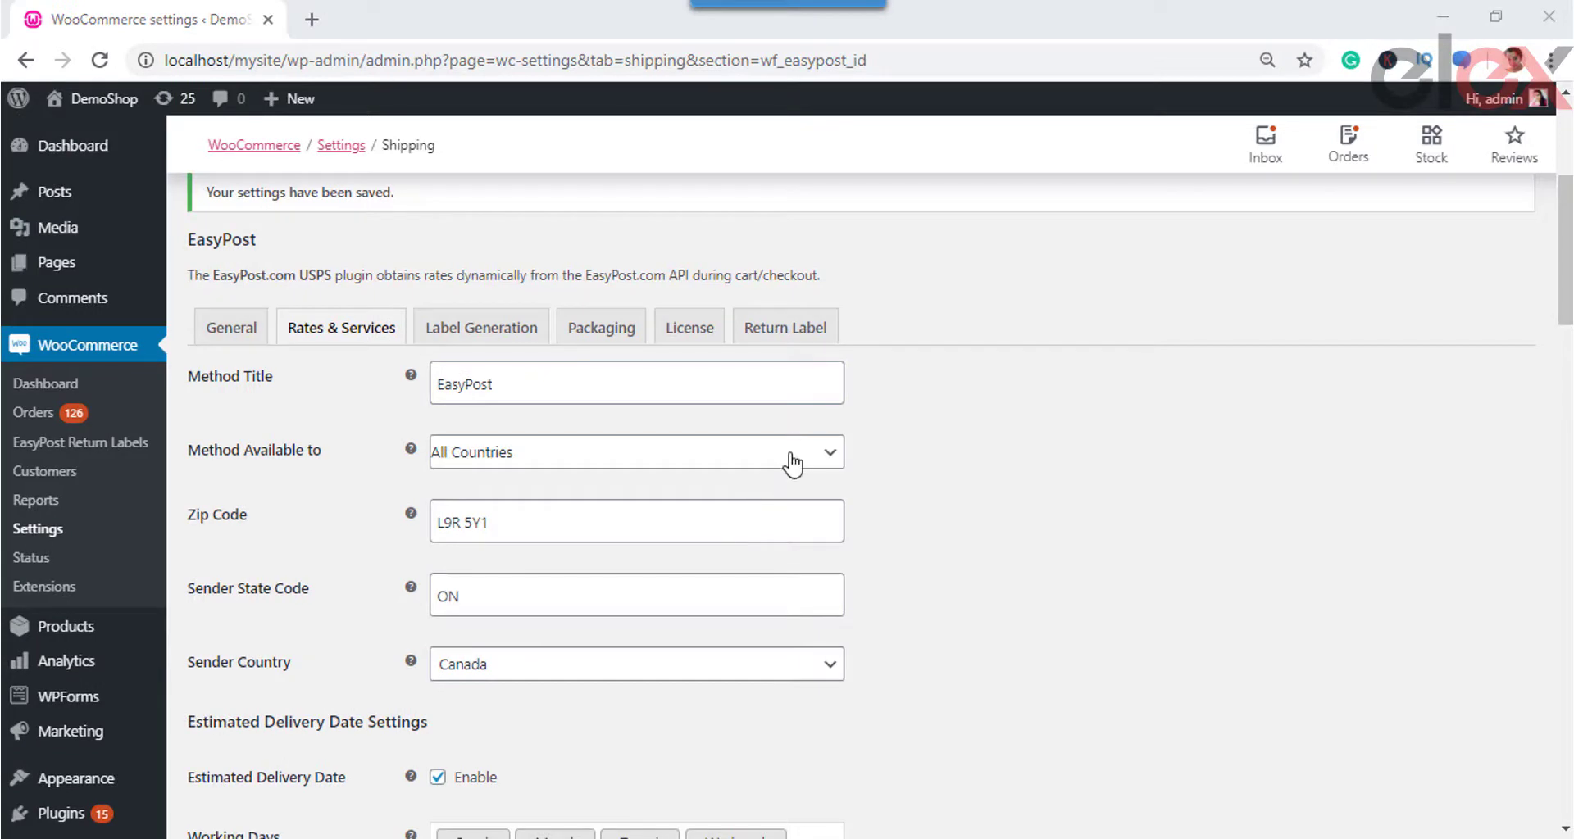
left_click(791, 455)
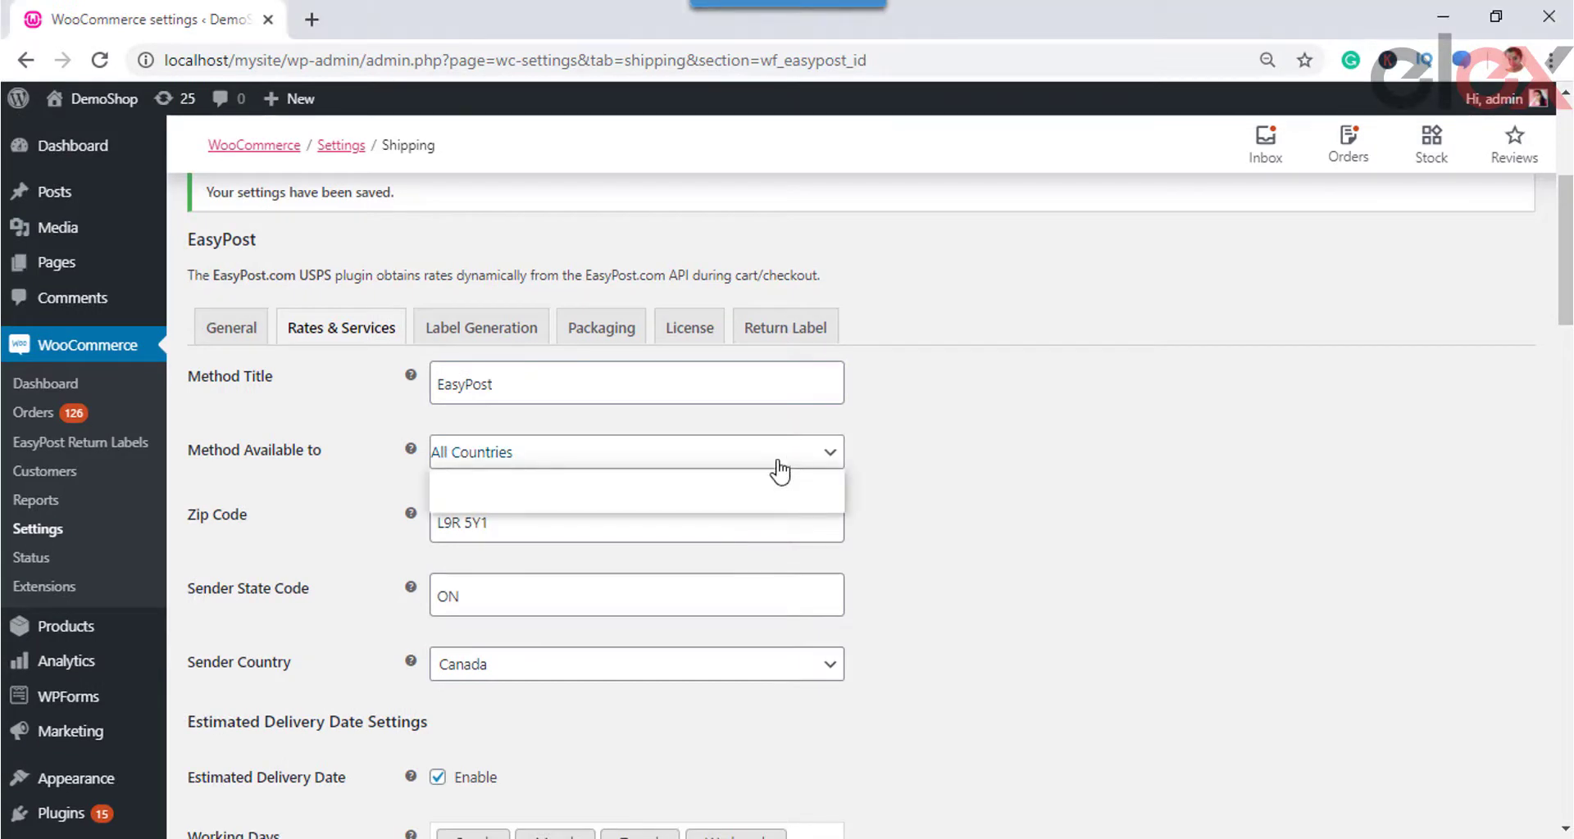
left_click(715, 503)
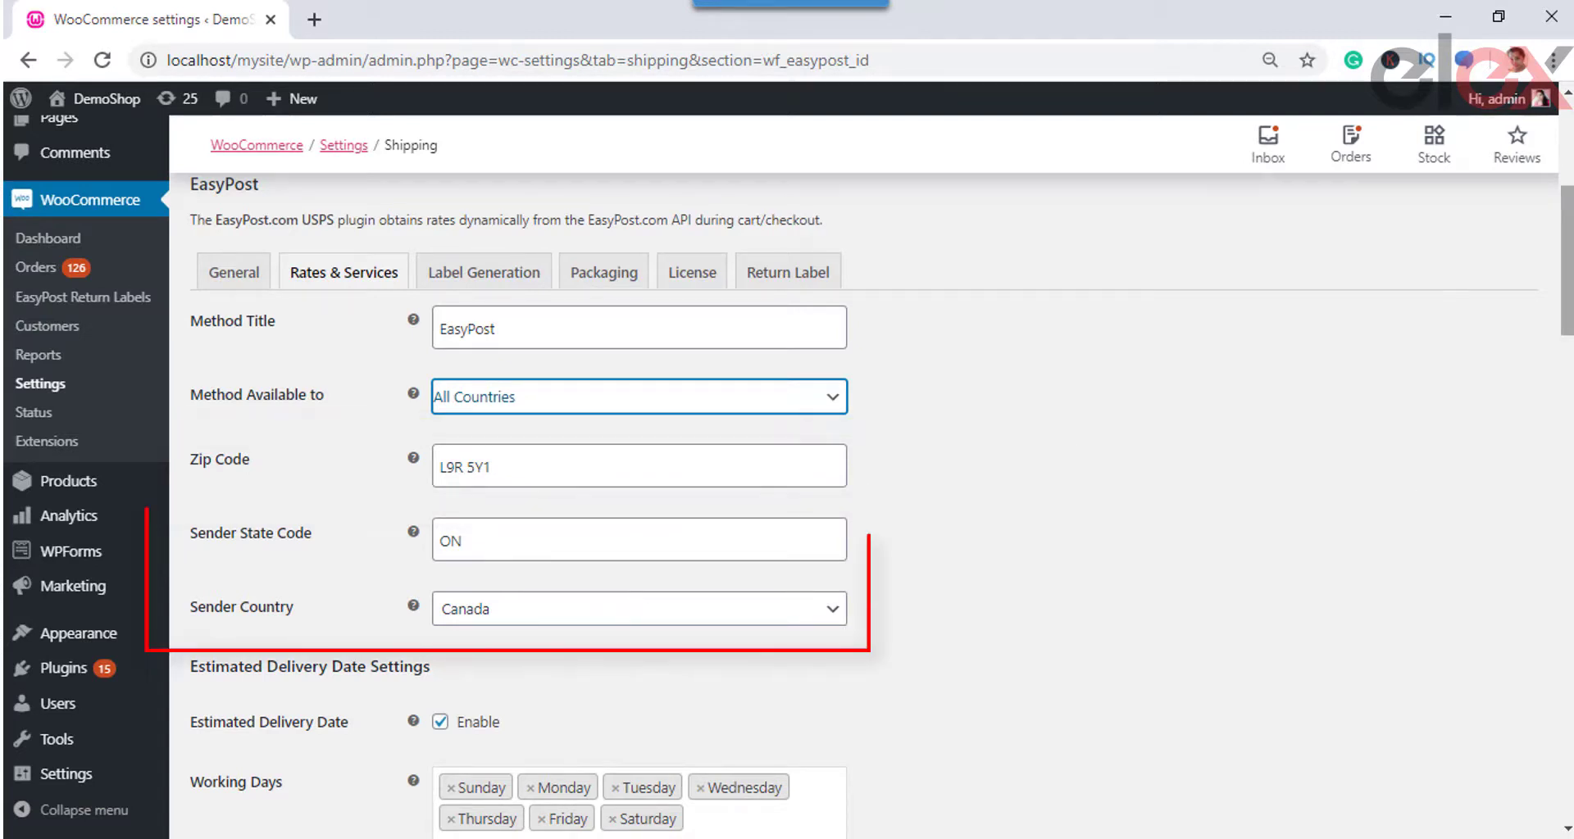
Examine the estimated delivery date settings and the USPS domestic and international flat rate settings
scroll(1517, 519, "down", 1)
scroll(881, 504, "down", 4)
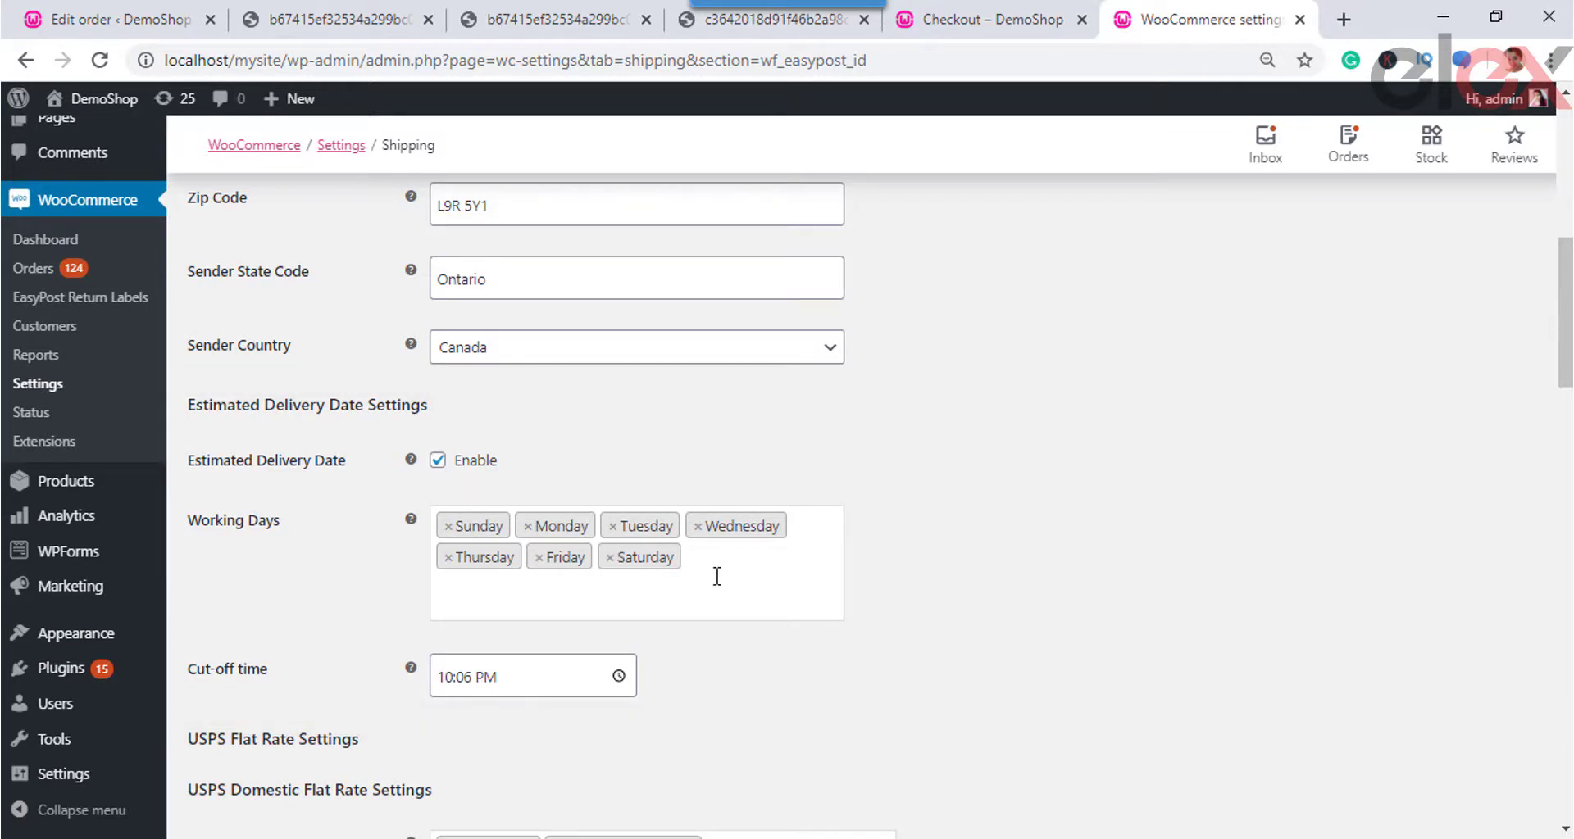
scroll(717, 577, "down", 3)
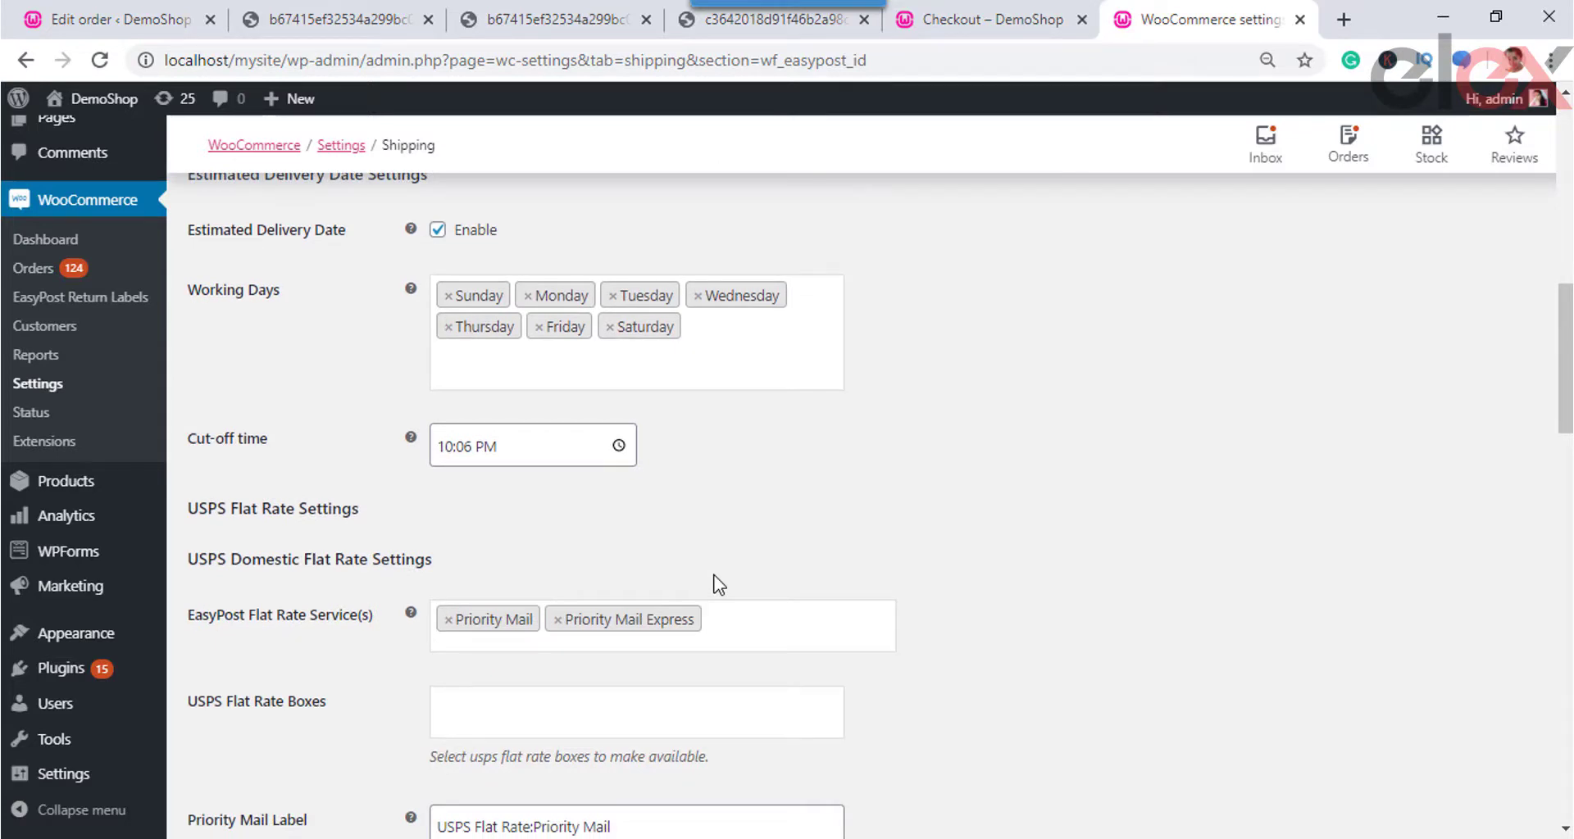
scroll(718, 584, "down", 6)
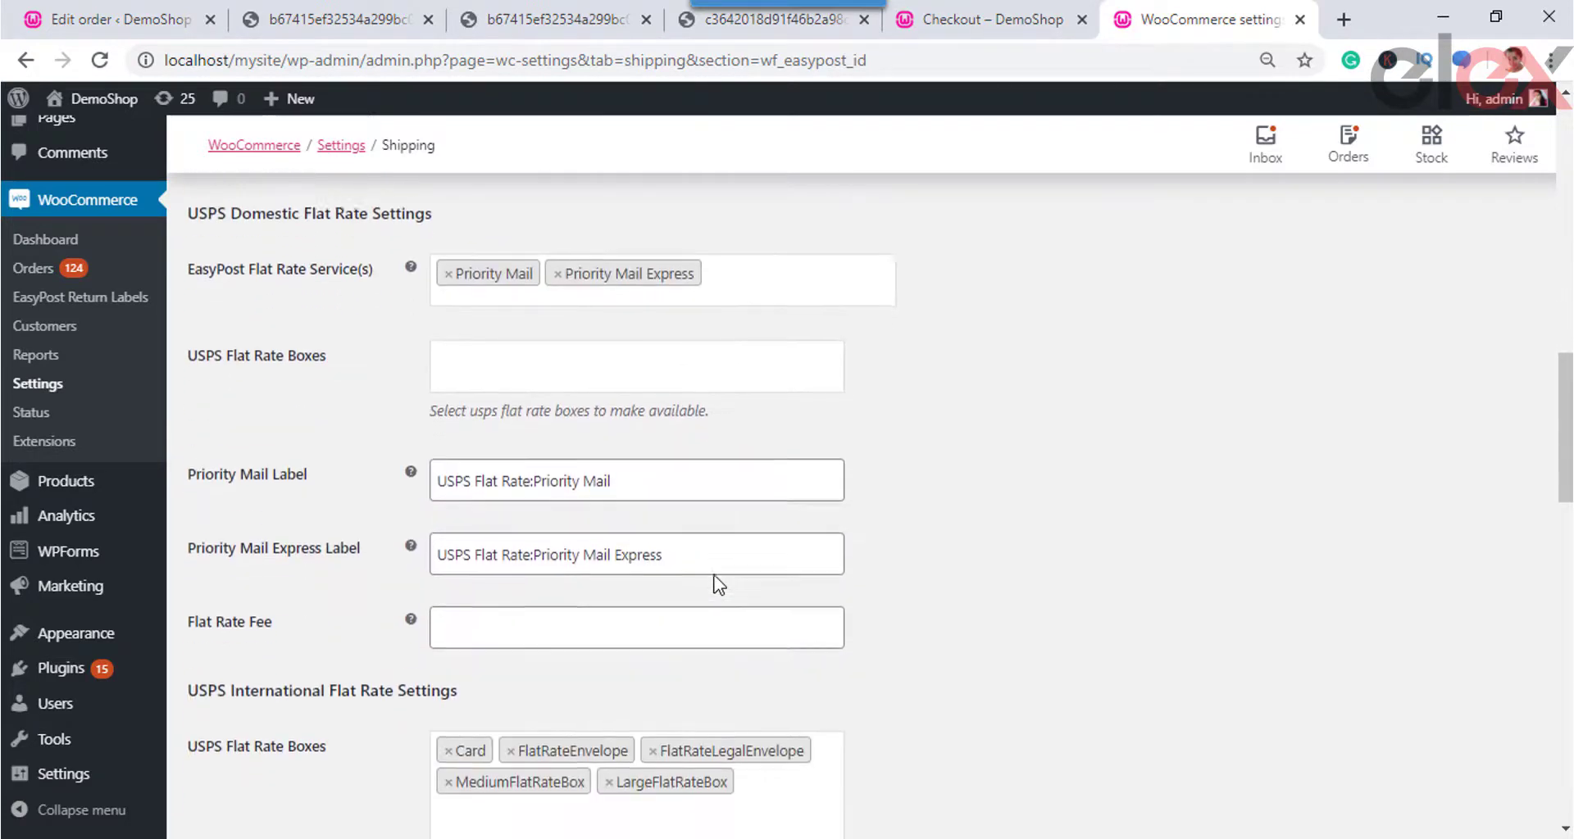
scroll(717, 584, "down", 3)
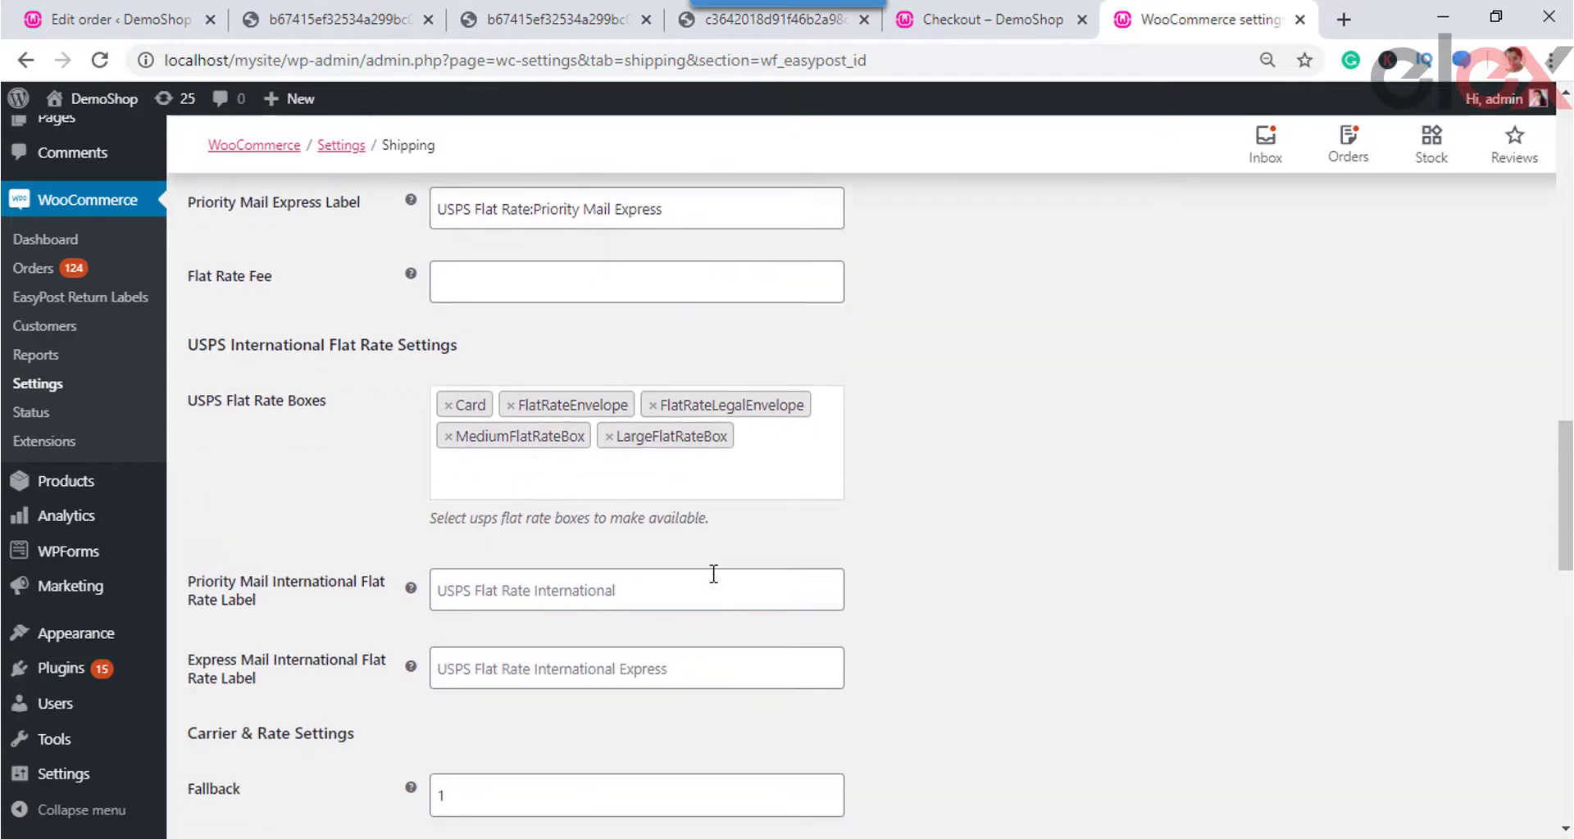
Check the Rates Type options in the carrier and rate settings, and review the CanadaPost carrier's services
scroll(713, 574, "down", 6)
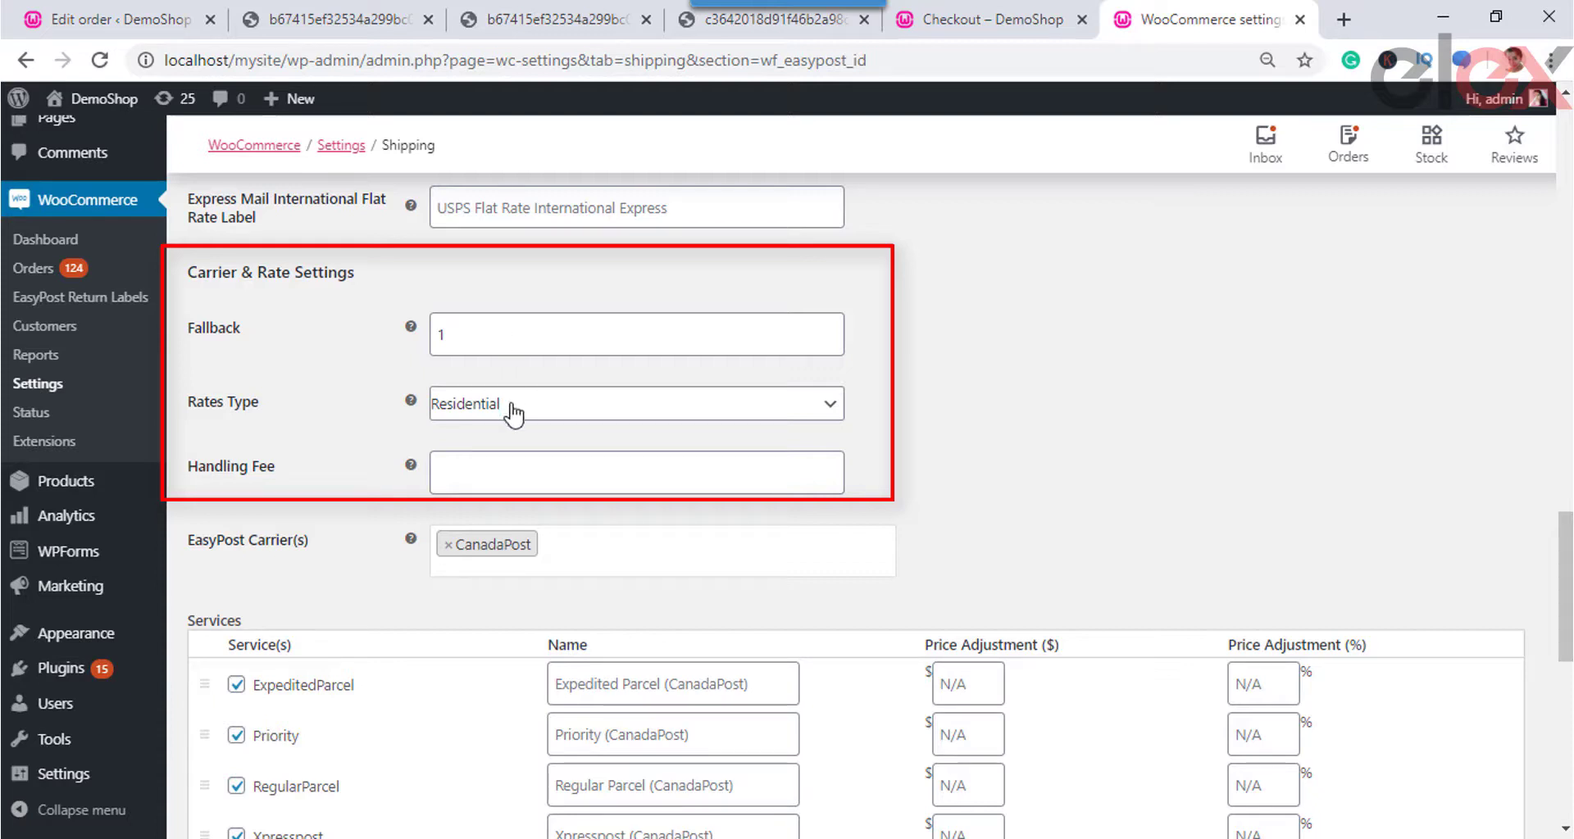
left_click(623, 413)
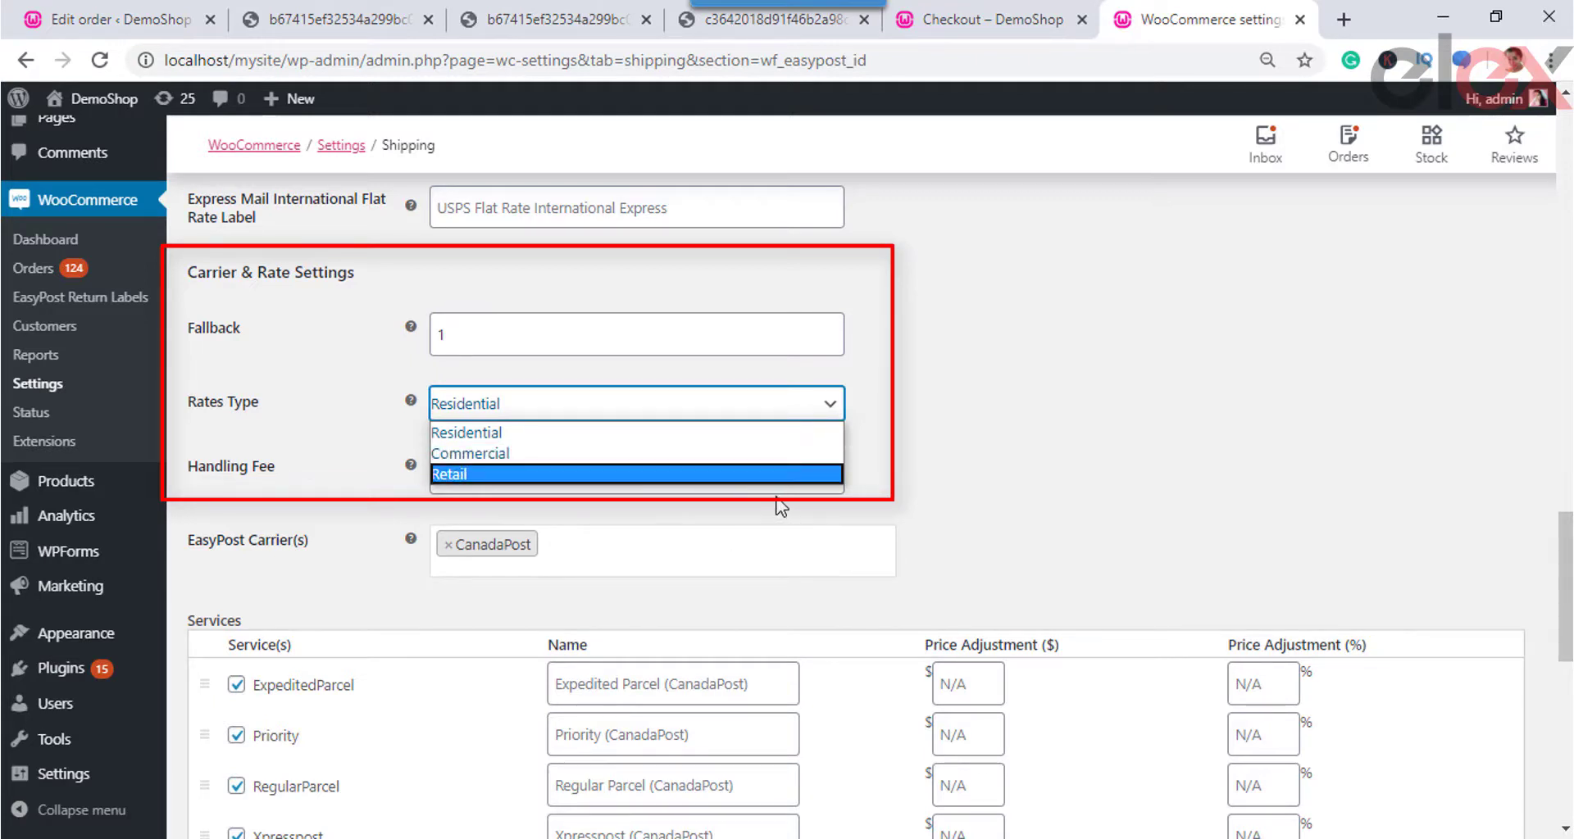
left_click(836, 447)
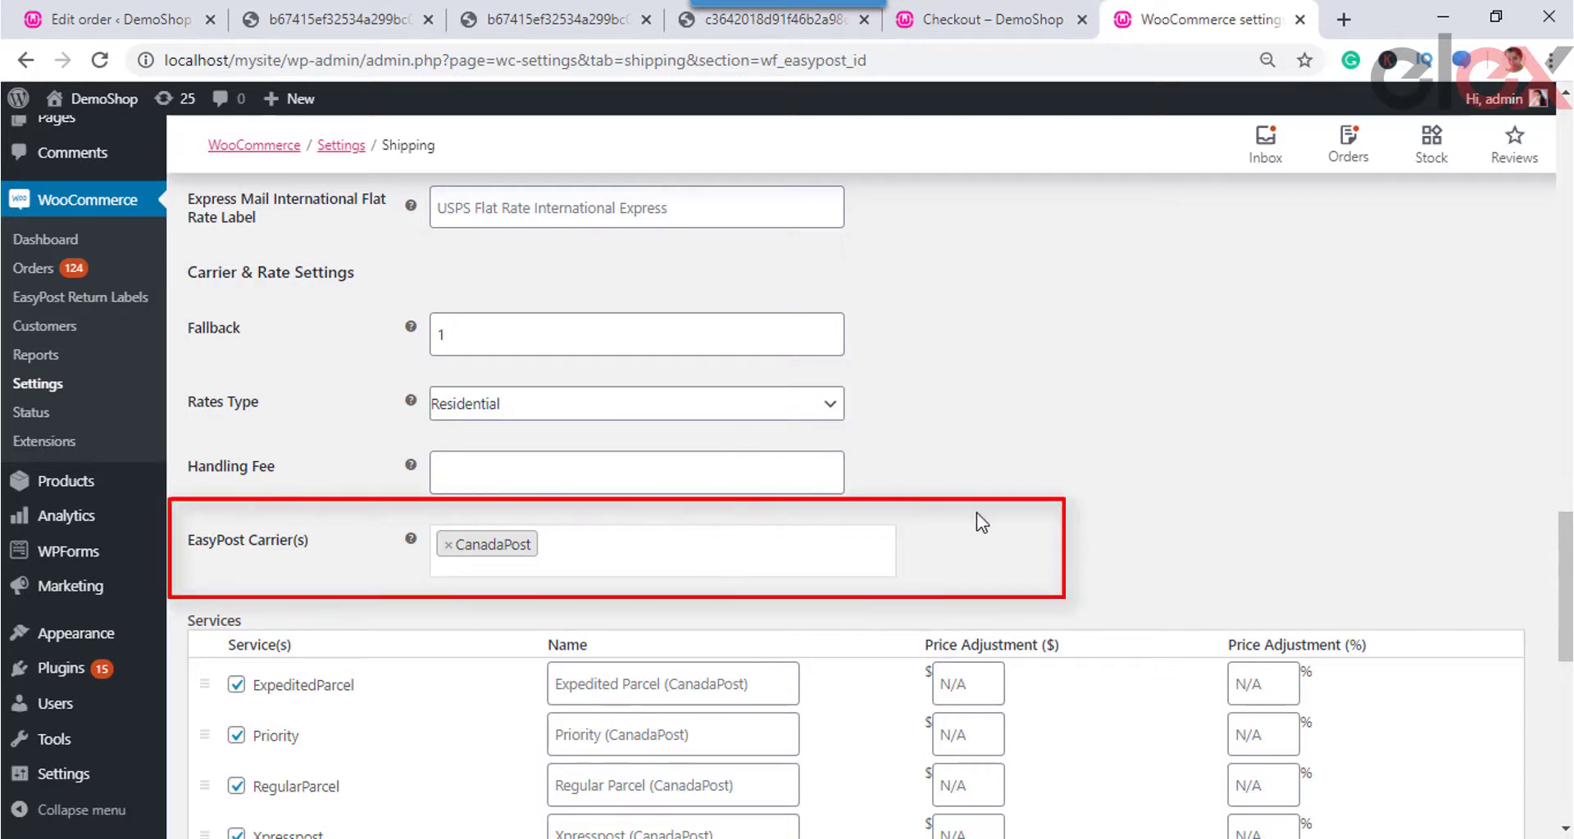
scroll(951, 523, "down", 3)
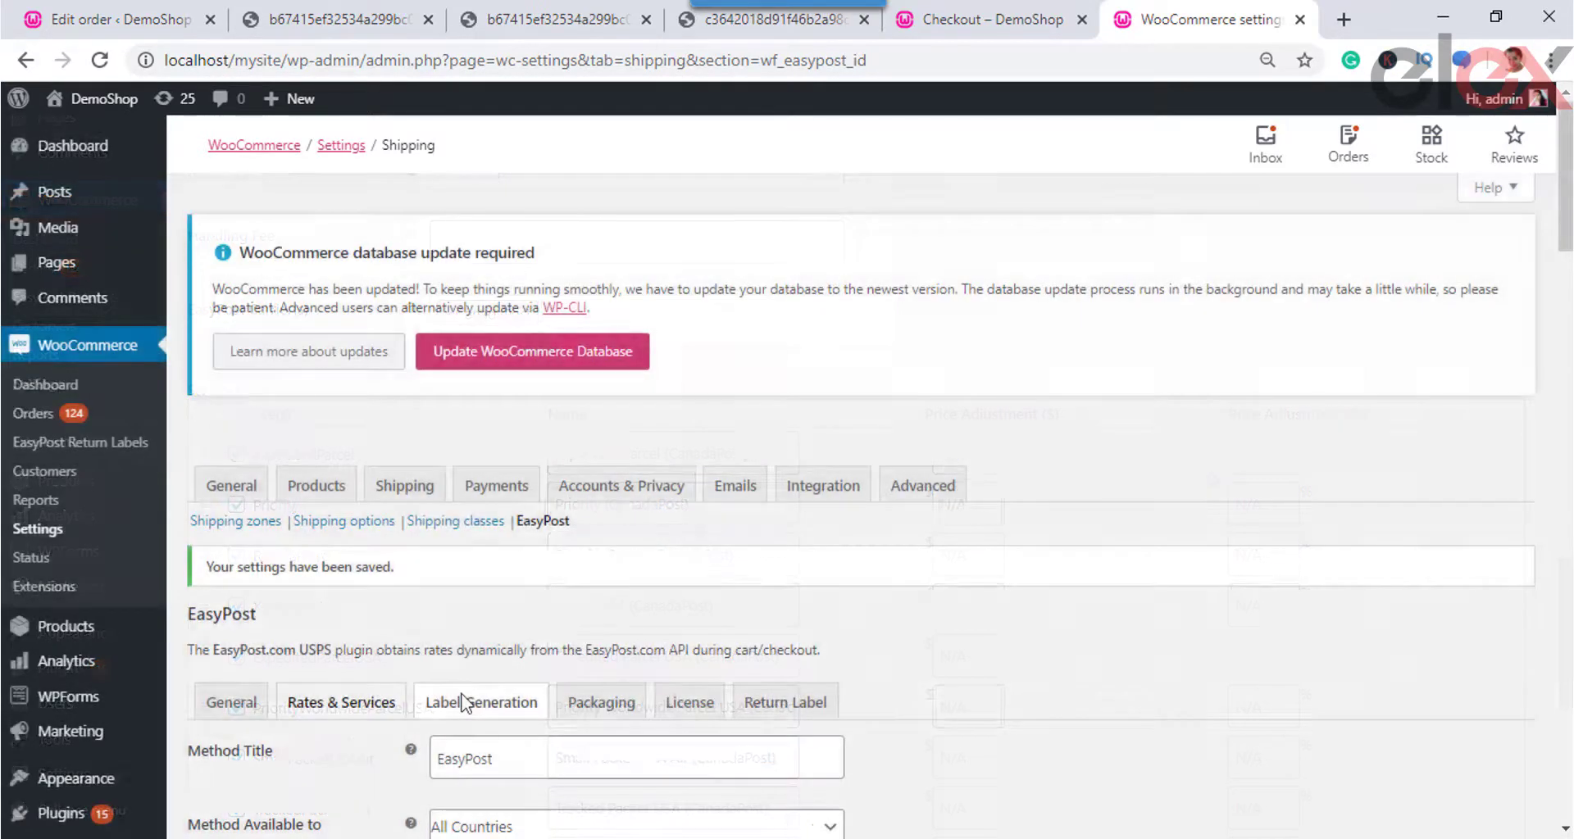
Set the Print Label Type to PNG in the label generation settings
left_click(464, 703)
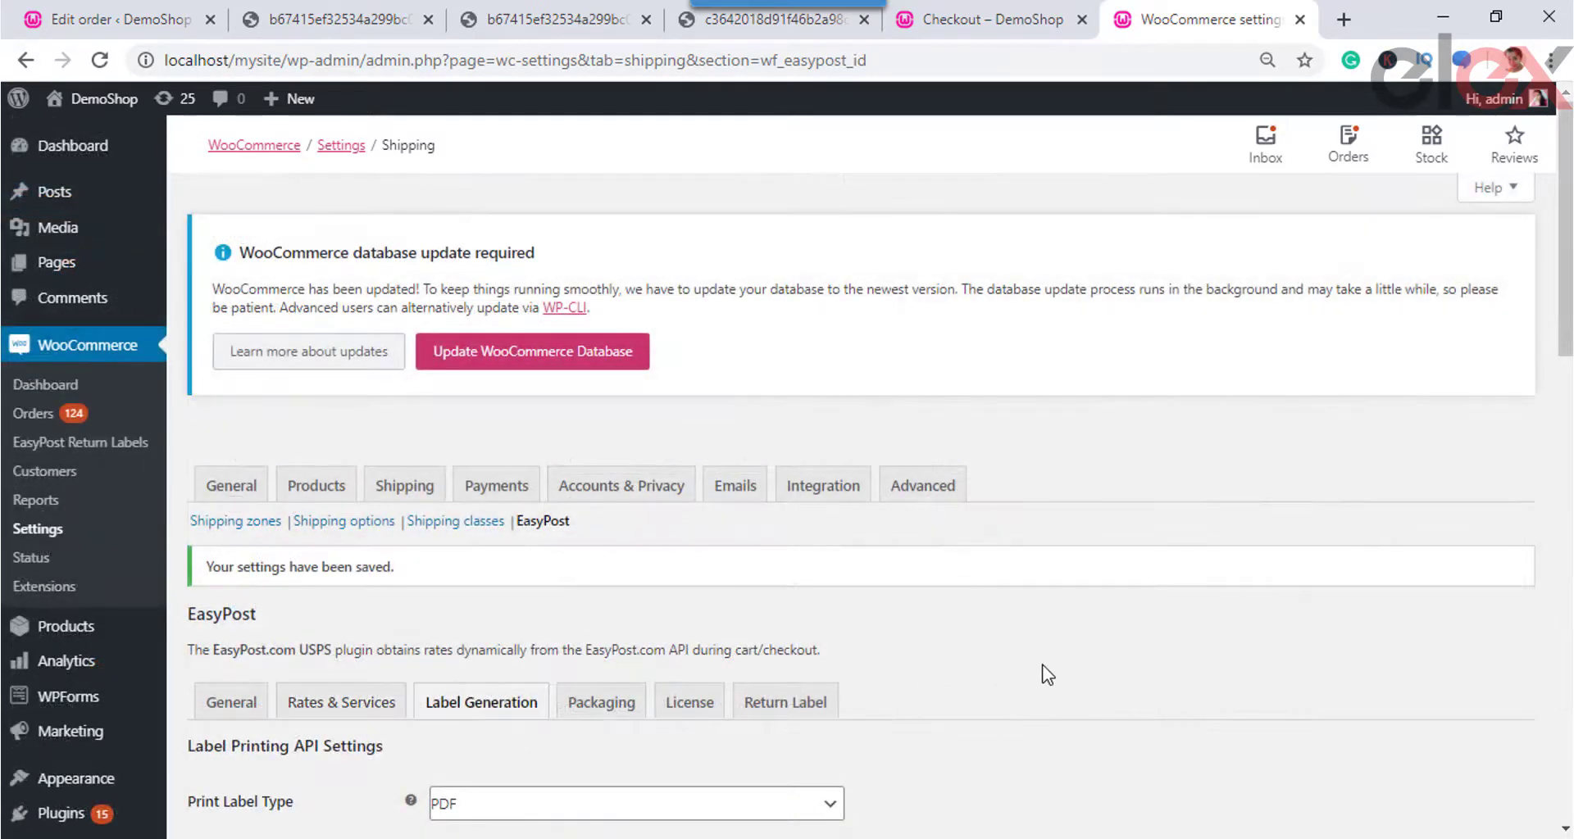
scroll(1045, 672, "down", 4)
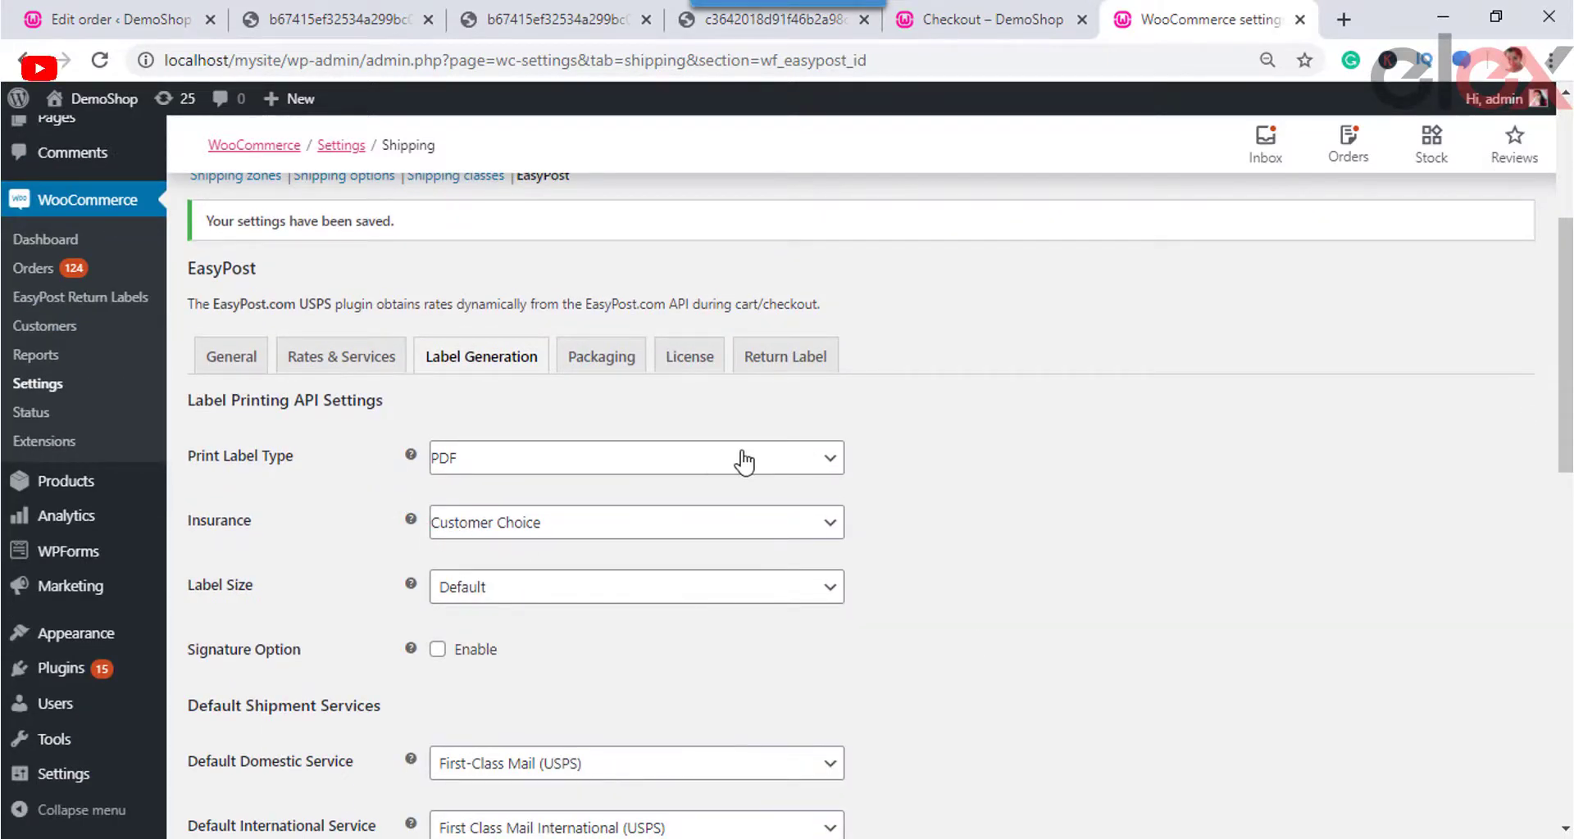
left_click(812, 465)
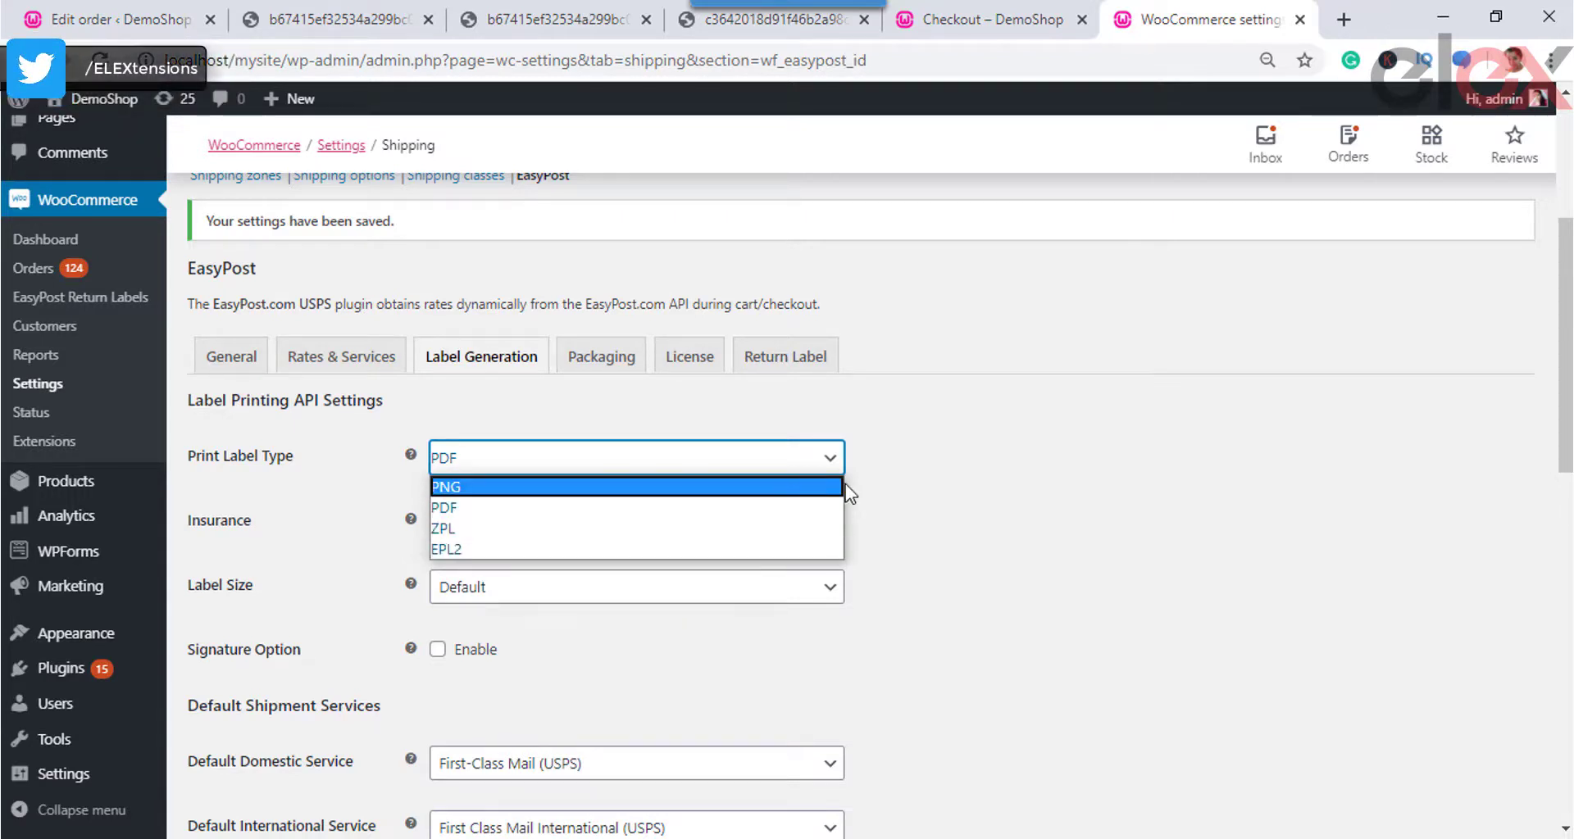
left_click(912, 488)
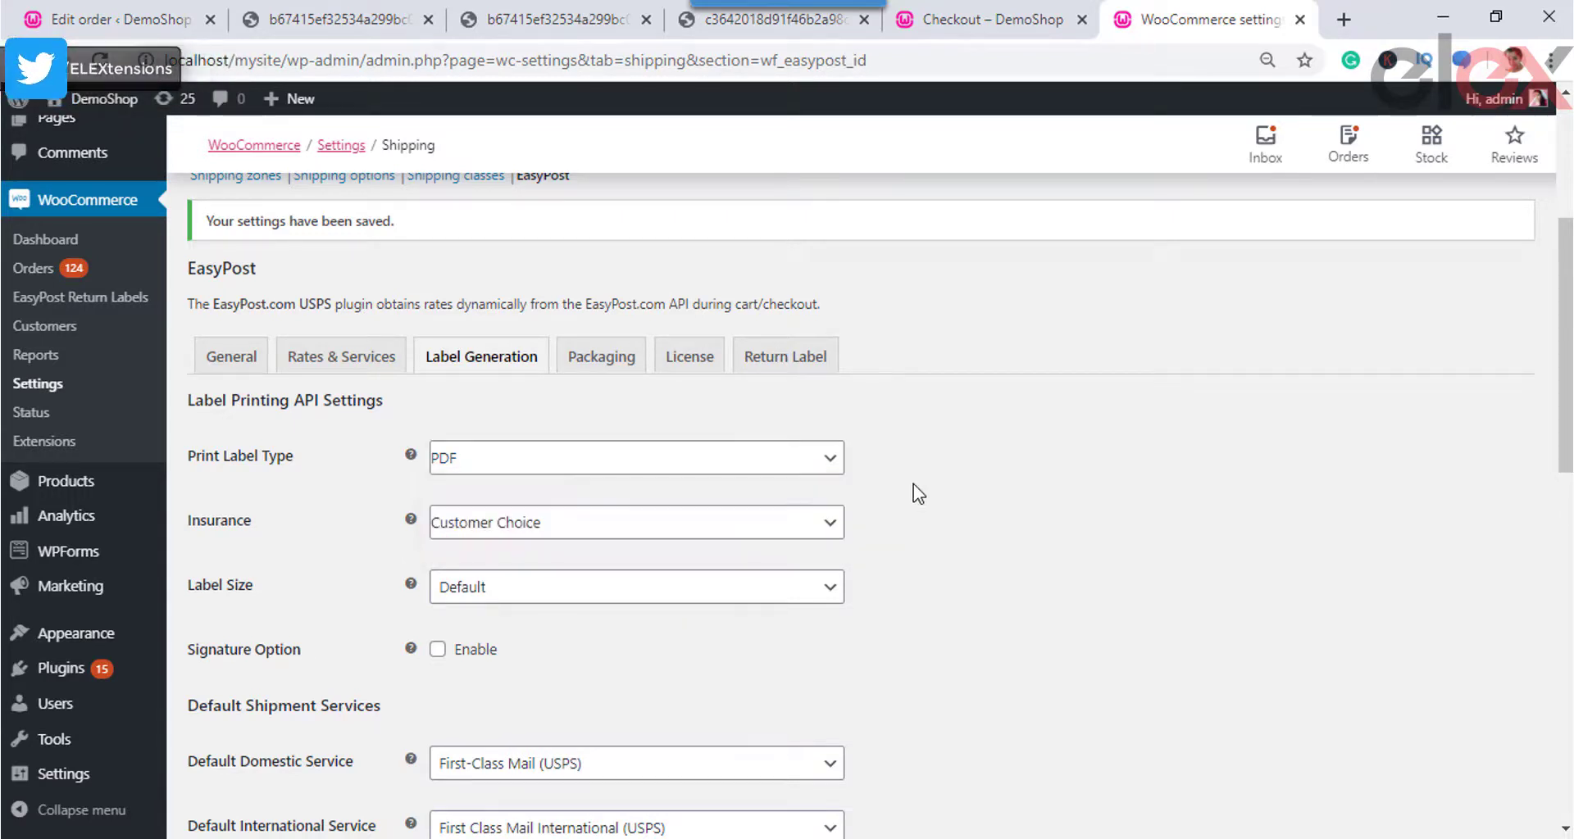
left_click(818, 457)
left_click(751, 502)
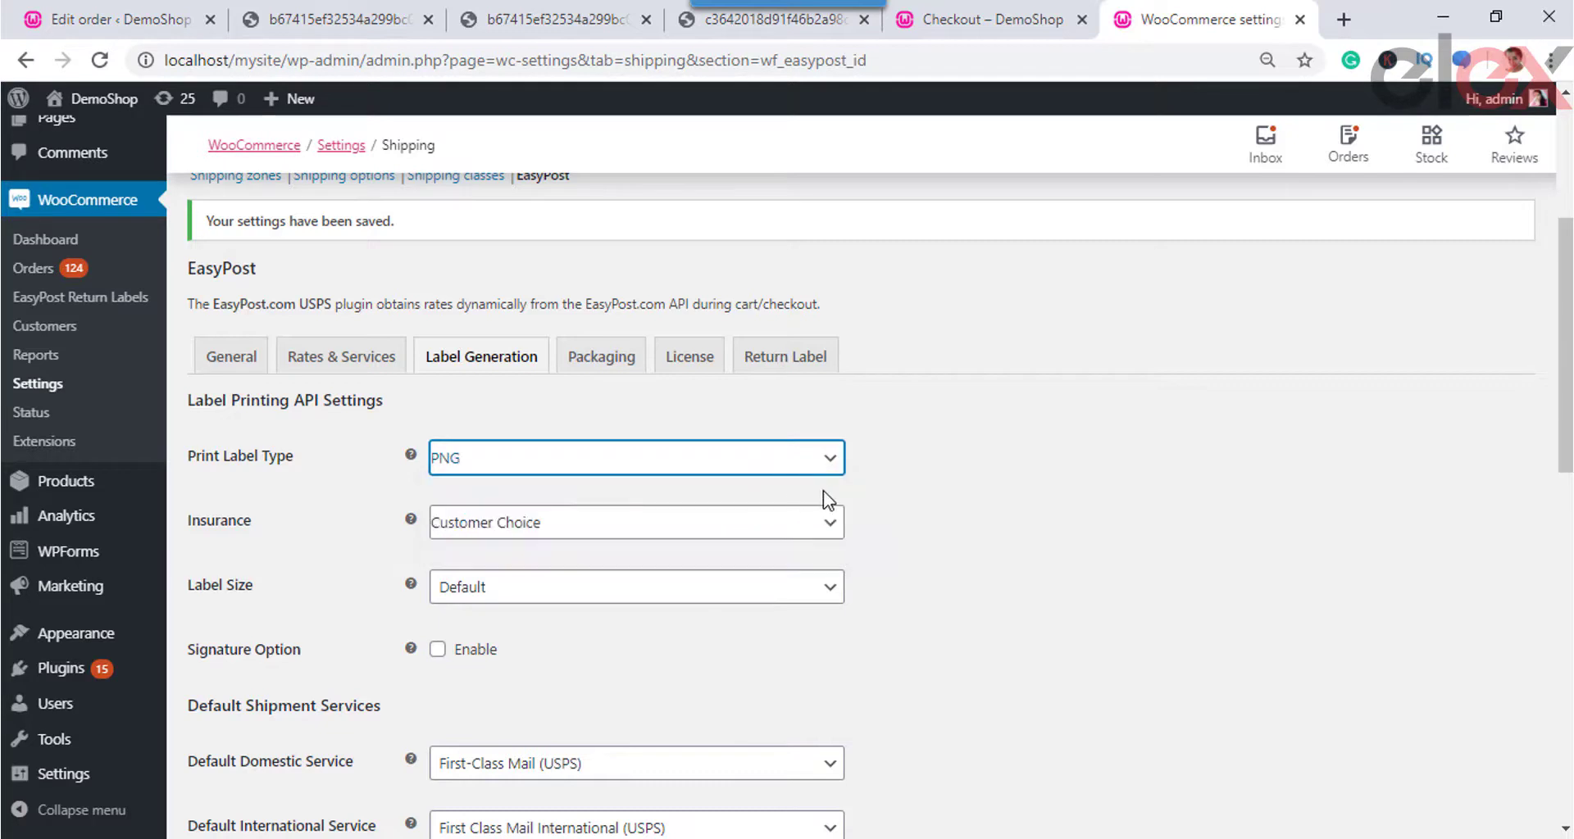
triple_click(918, 500)
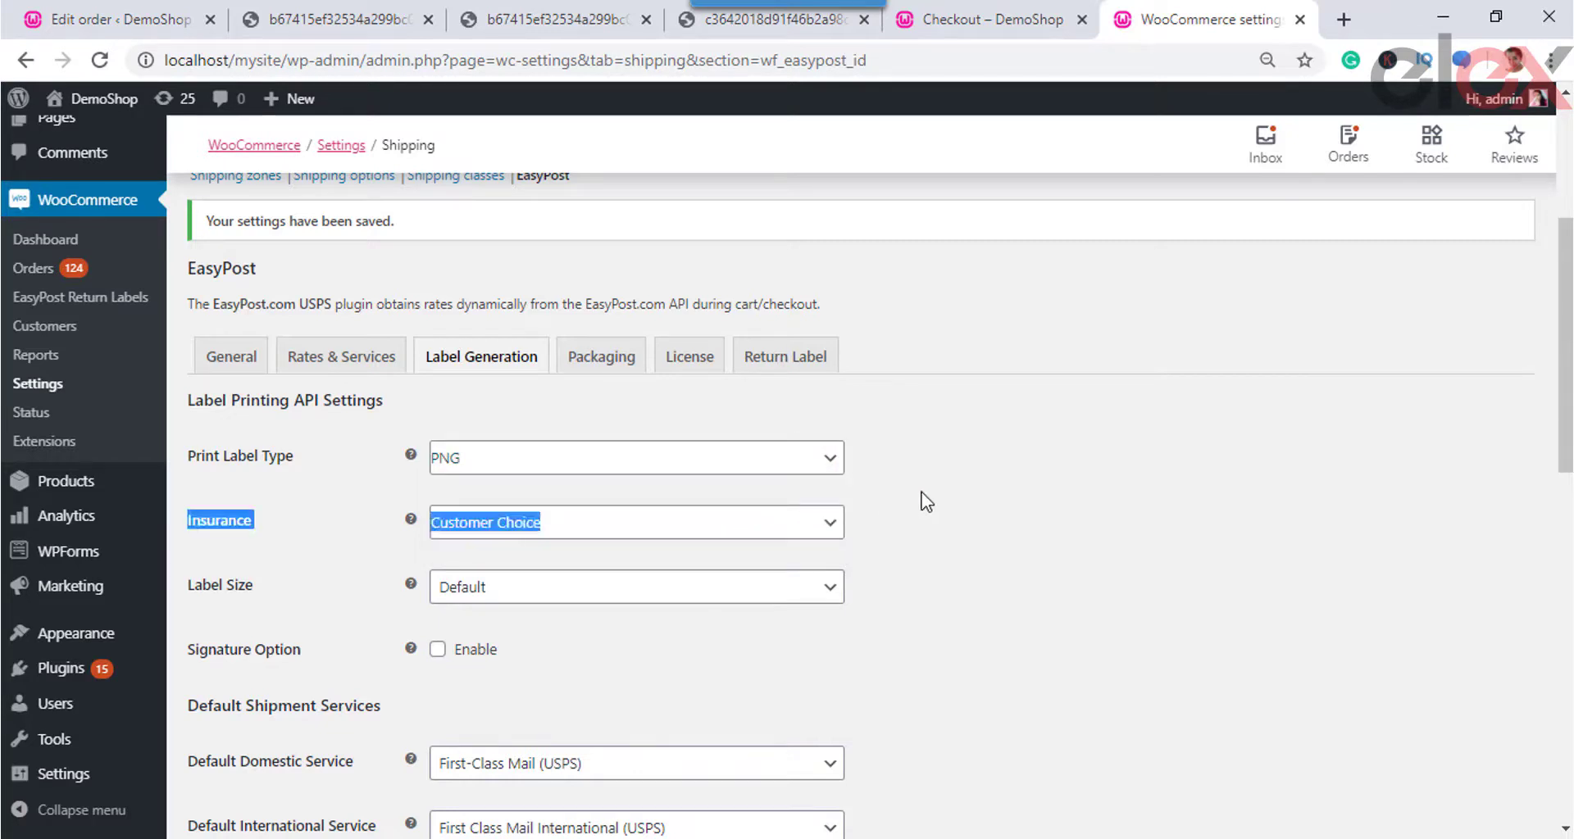
Check the Insurance and Label Size options, and enable the Signature Option for labels
left_click(768, 535)
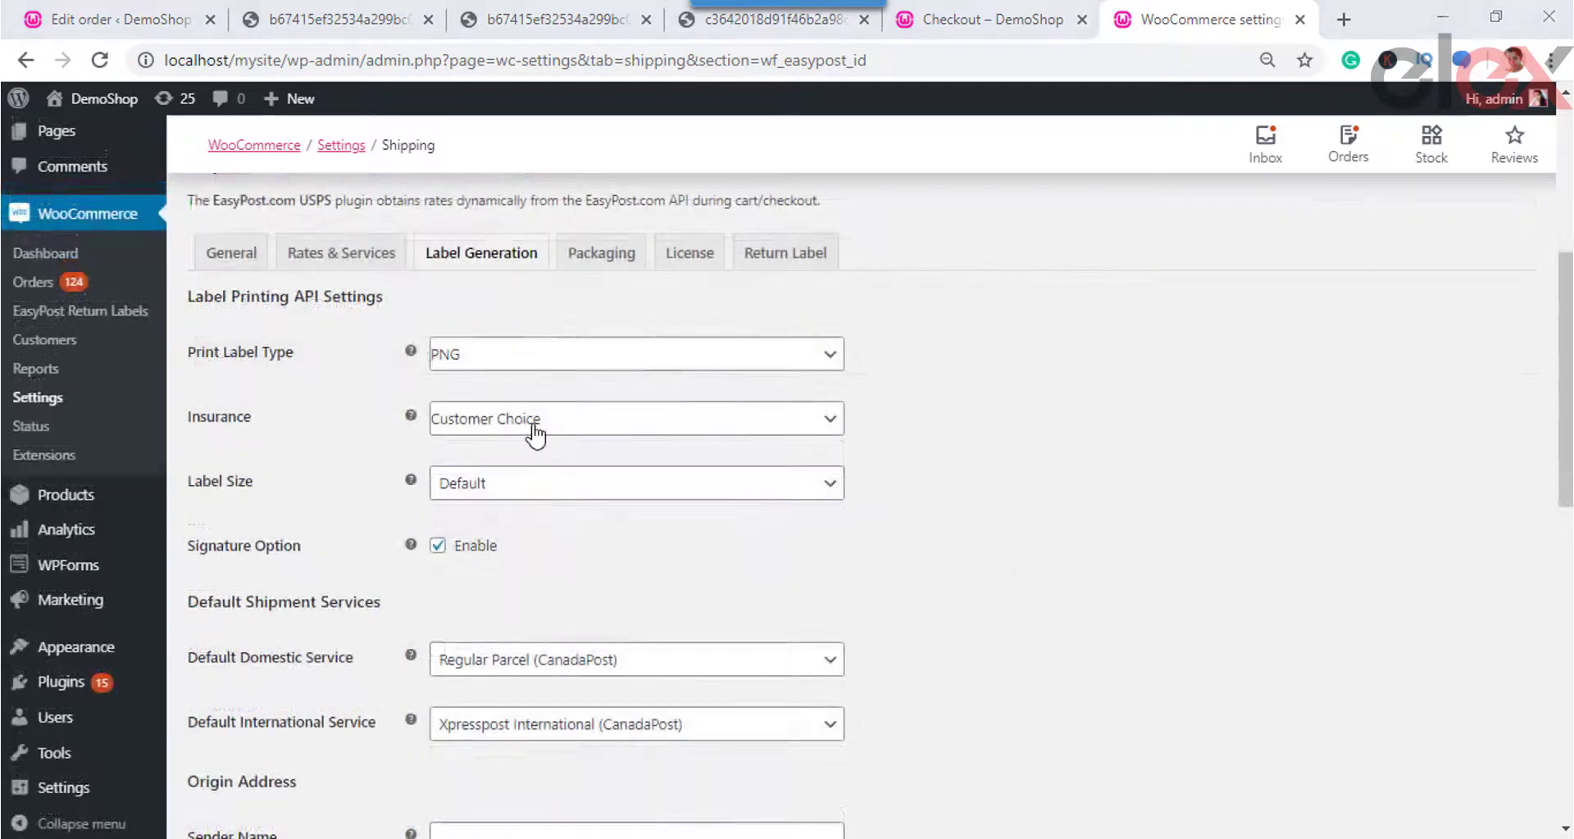
left_click(537, 421)
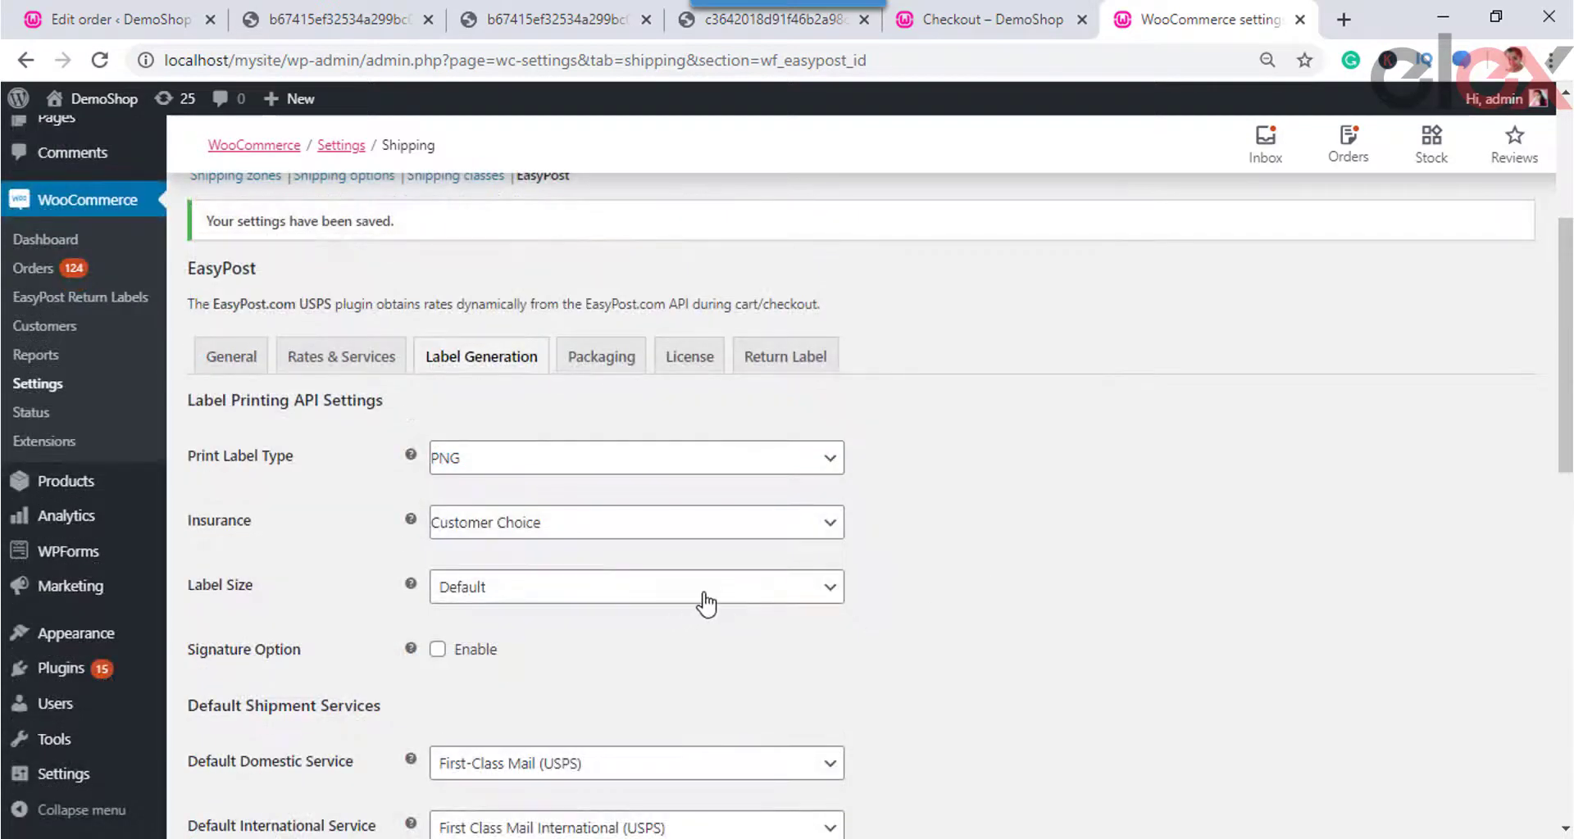
left_click(706, 604)
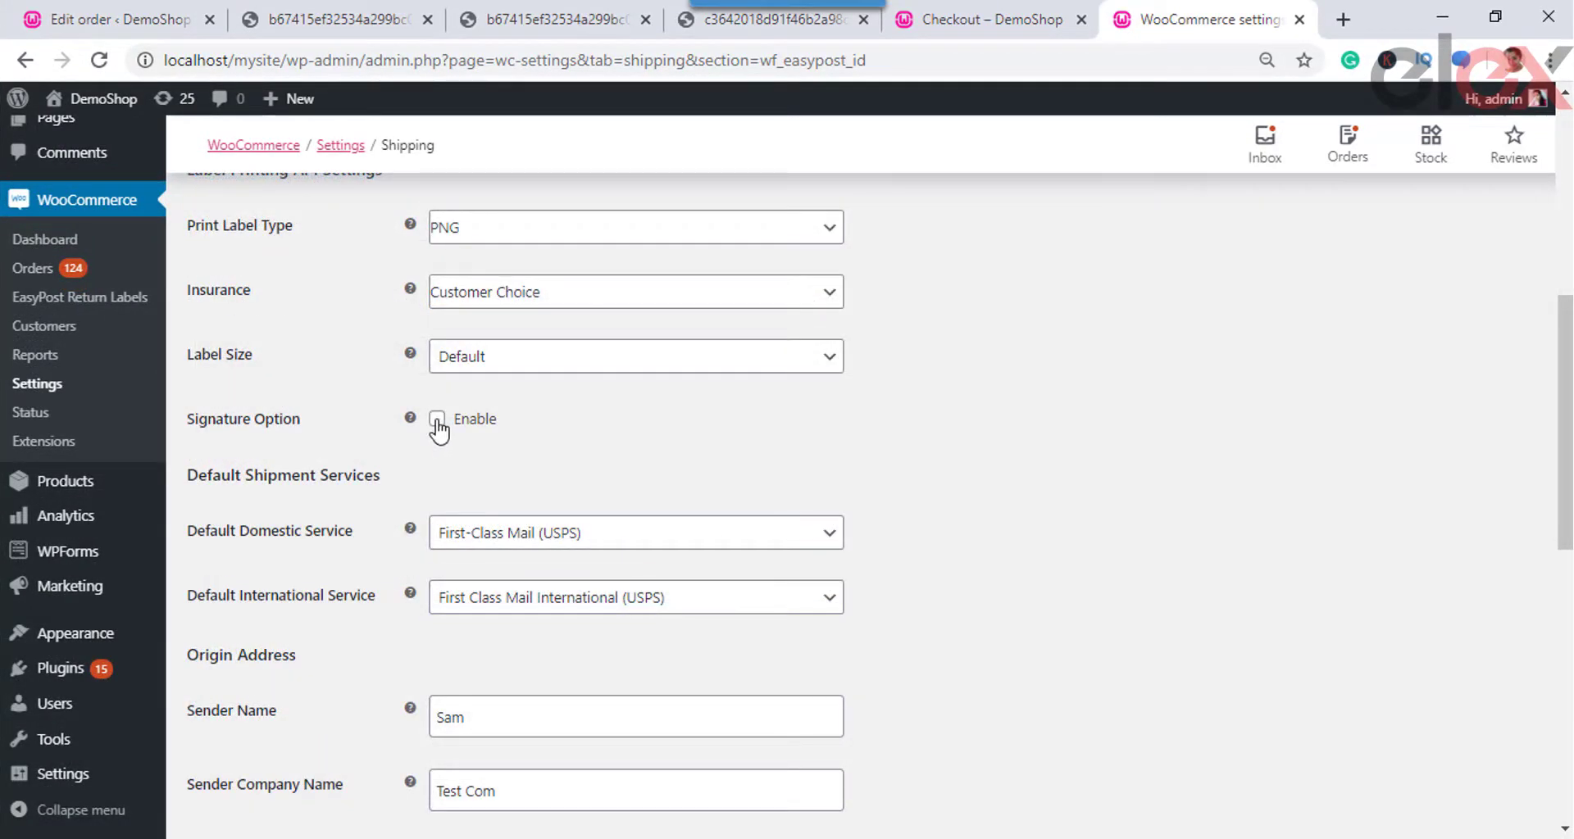
left_click(437, 419)
scroll(727, 467, "down", 1)
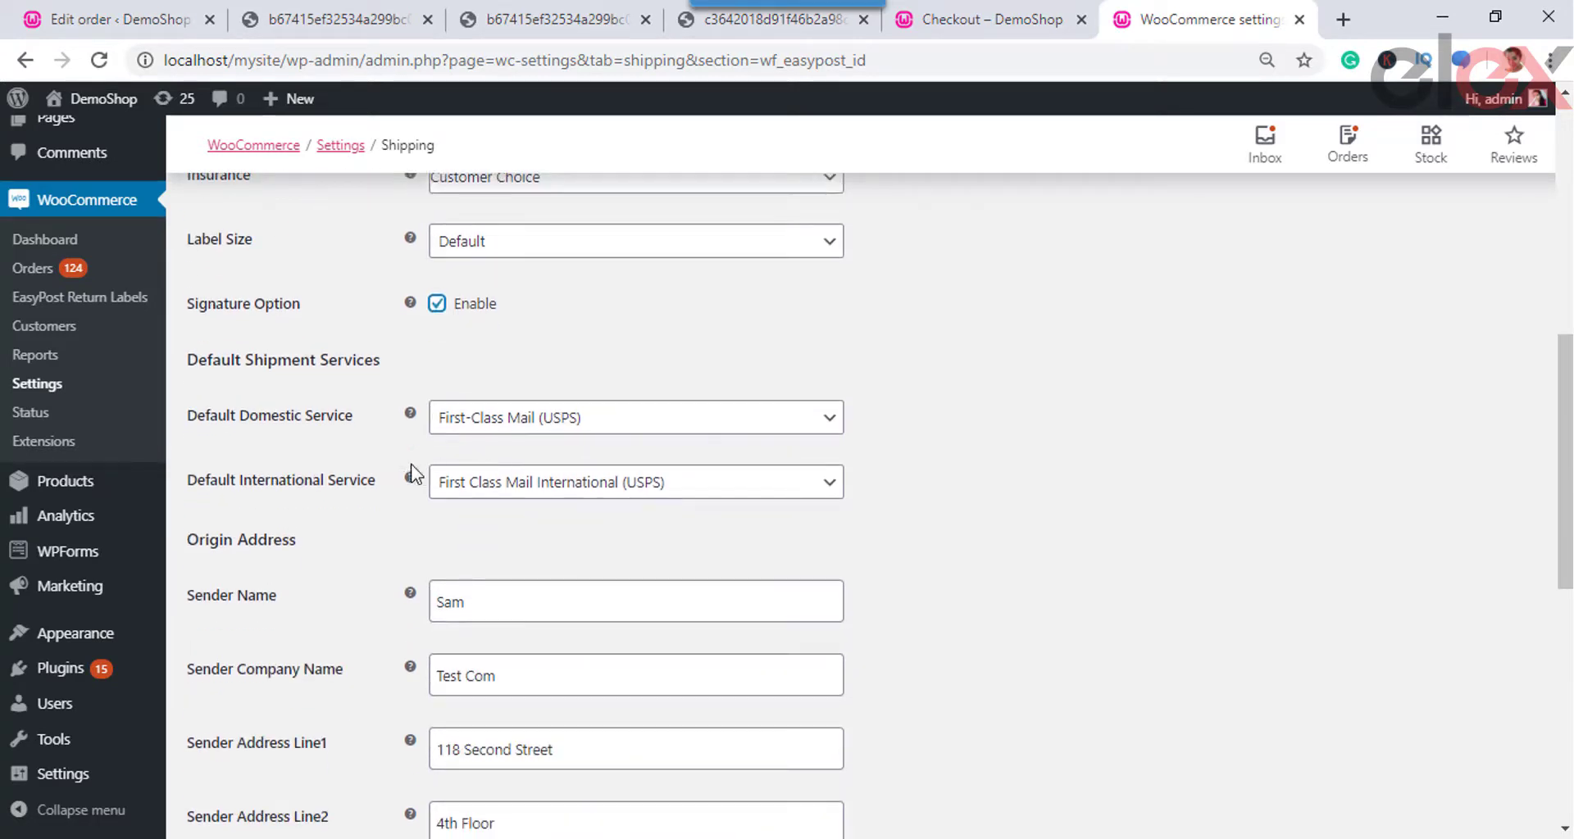
Set the Default Domestic Service for shipments to Regular Parcel (CanadaPost)
left_click(643, 429)
scroll(637, 503, "down", 1)
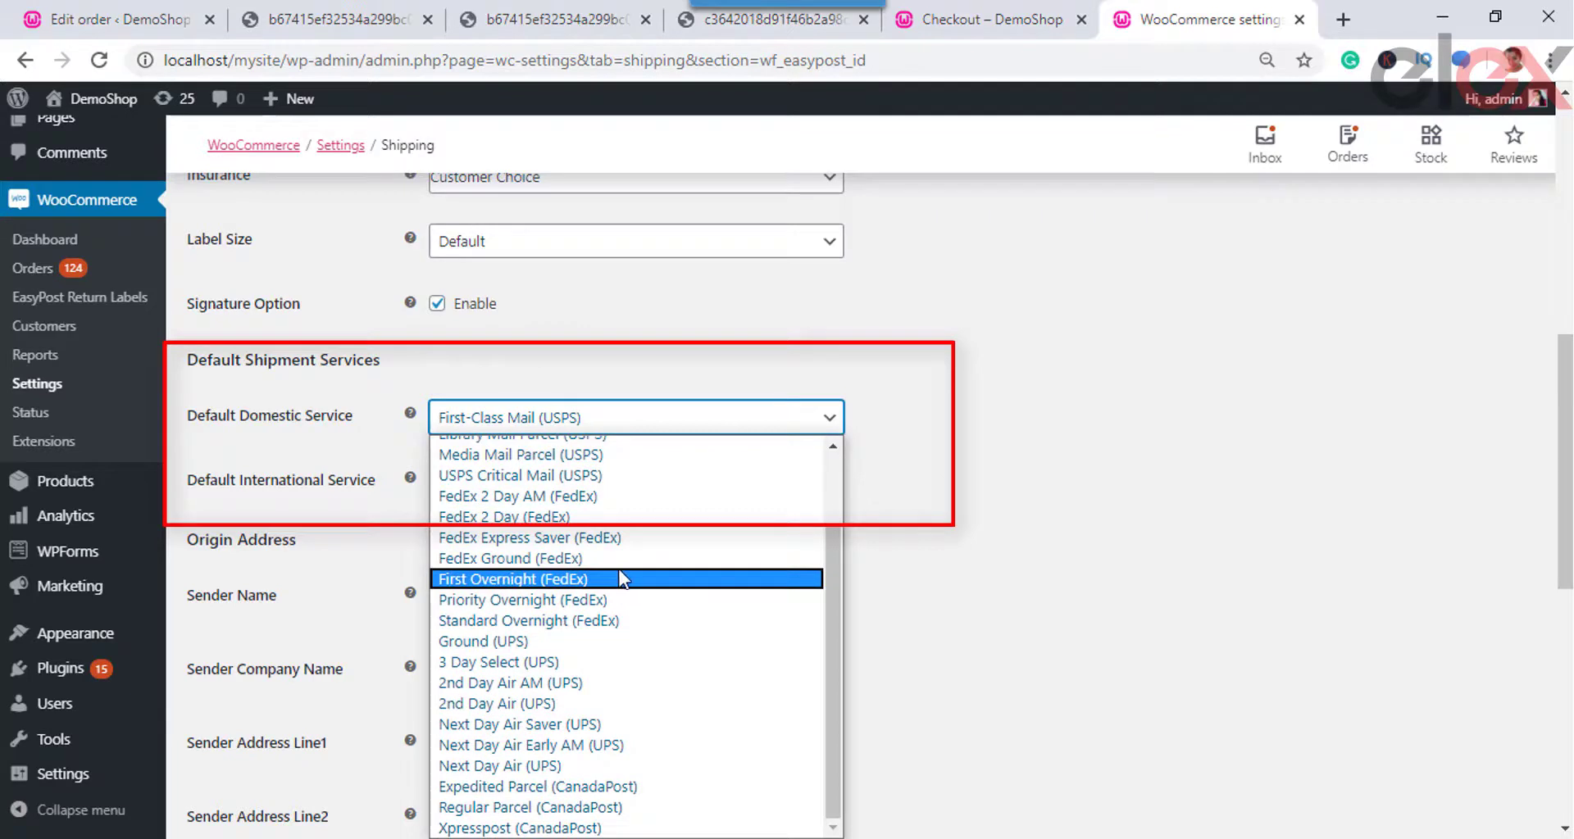
left_click(613, 802)
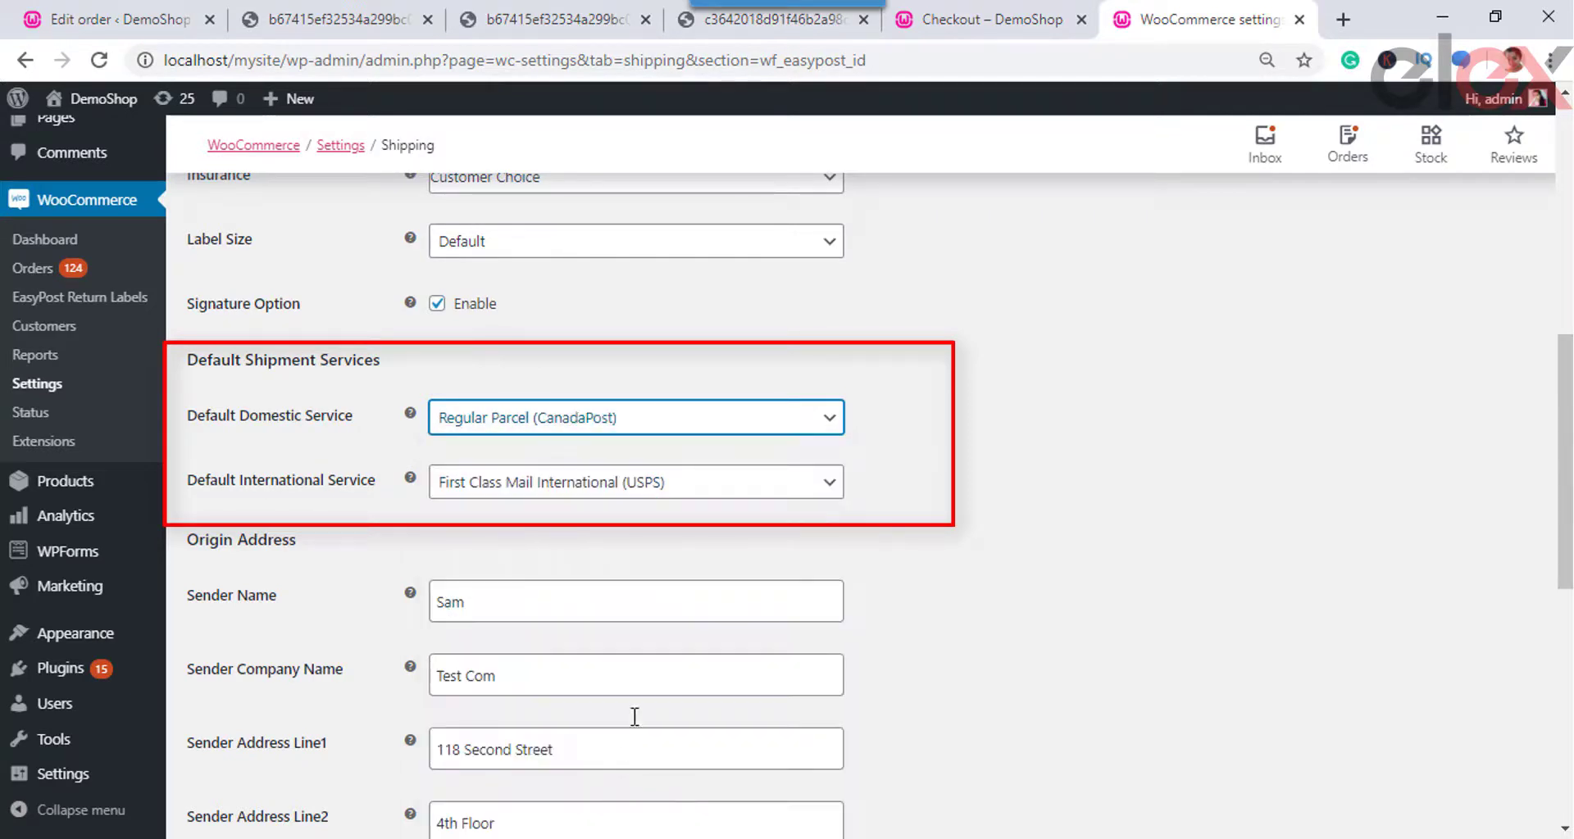
Check the Default International Service options, then enable the Return Address and review its fields along with the sender details
left_click(604, 481)
scroll(598, 460, "down", 1)
left_click(625, 444)
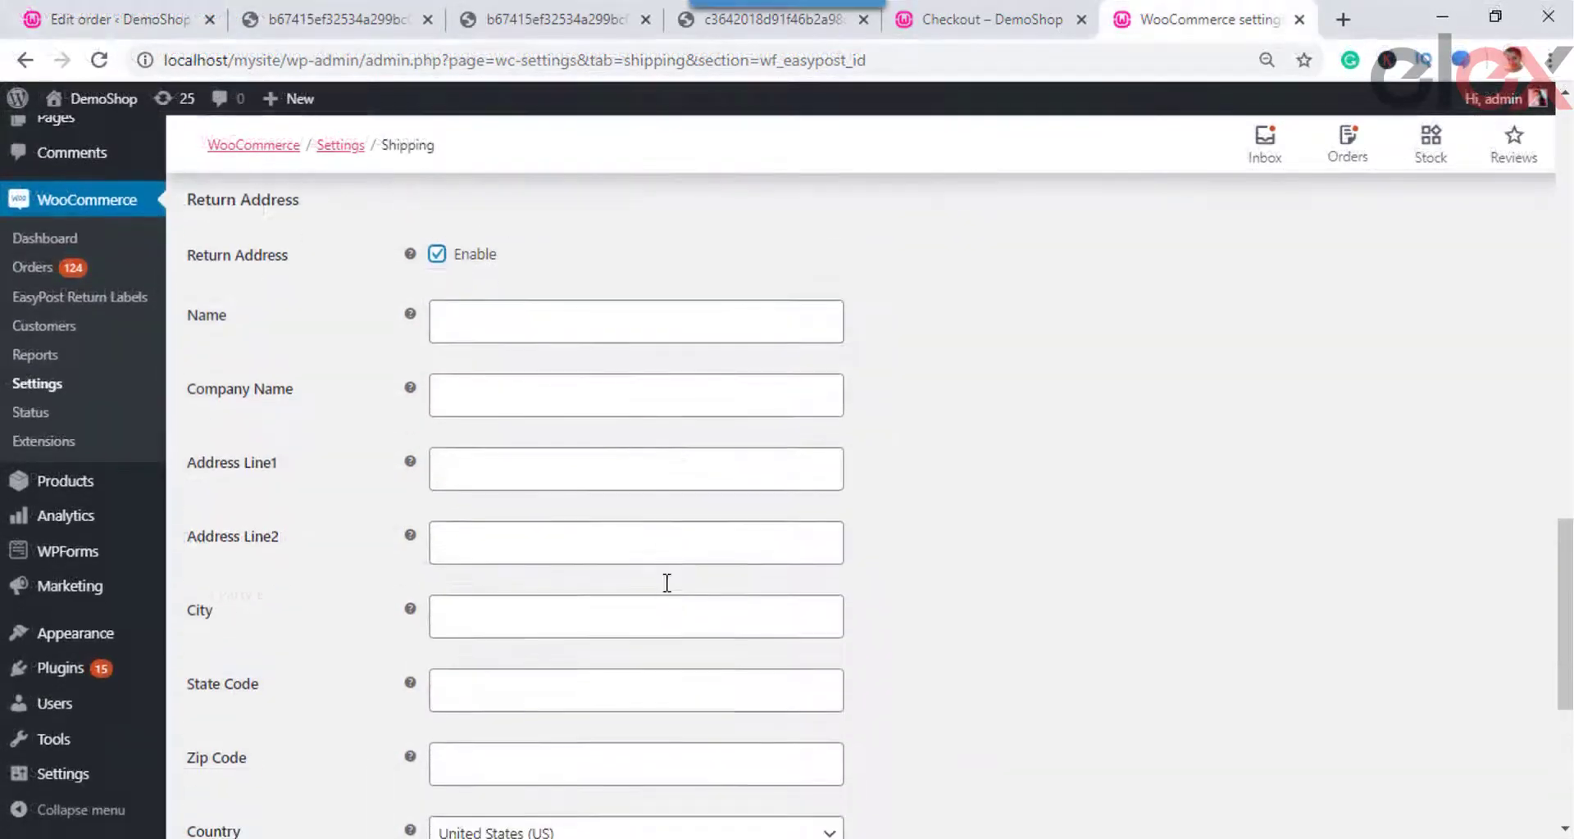
scroll(665, 583, "down", 5)
scroll(665, 582, "up", 6)
scroll(665, 583, "up", 10)
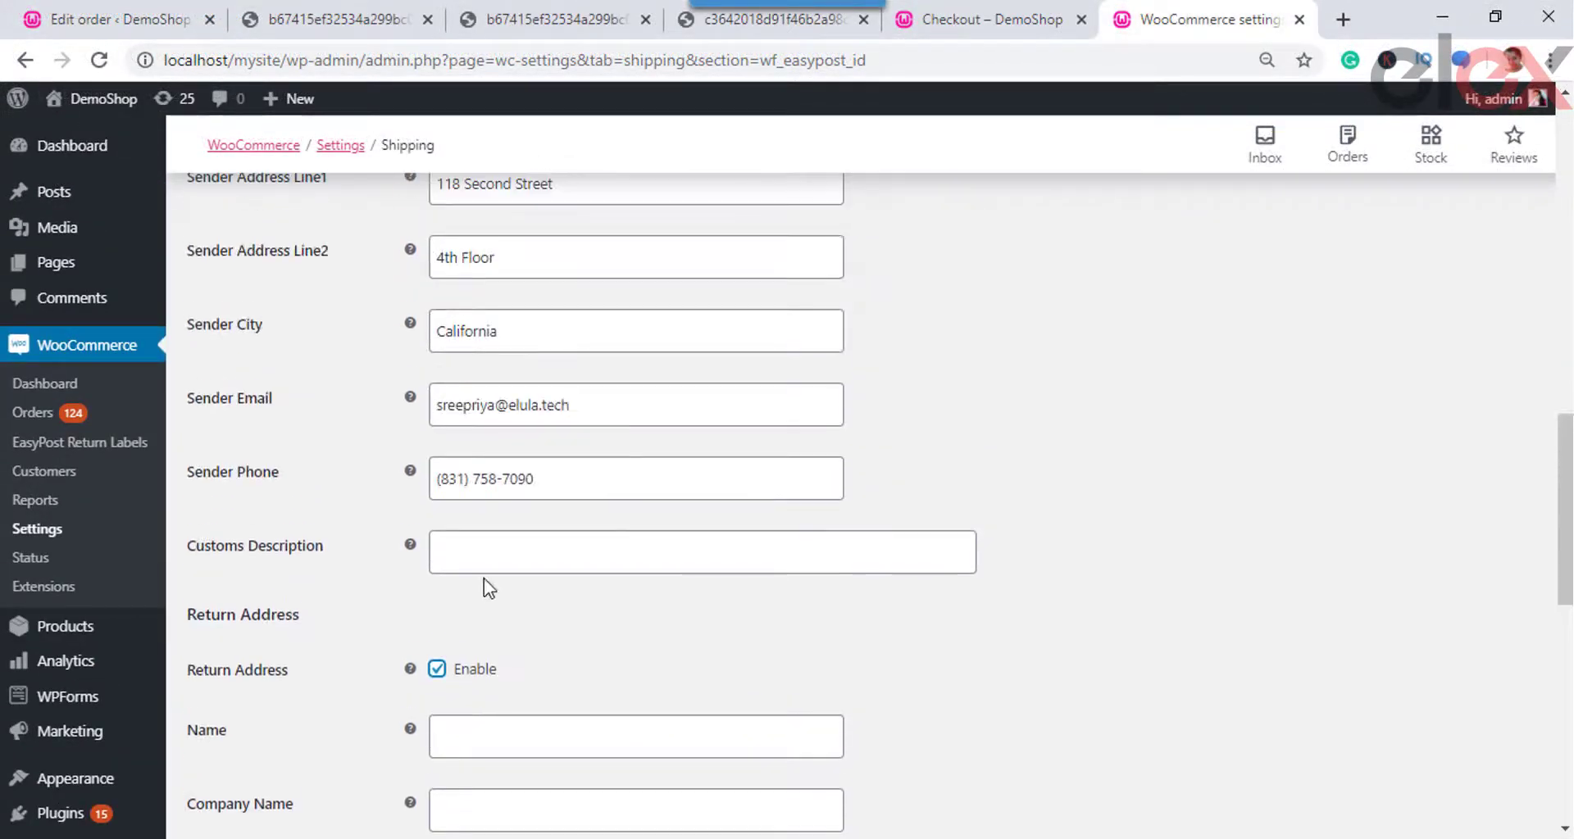
Set Parcel Packing in the packaging settings to "Recommended: Pack into boxes with weights and dimensions"
left_click(603, 369)
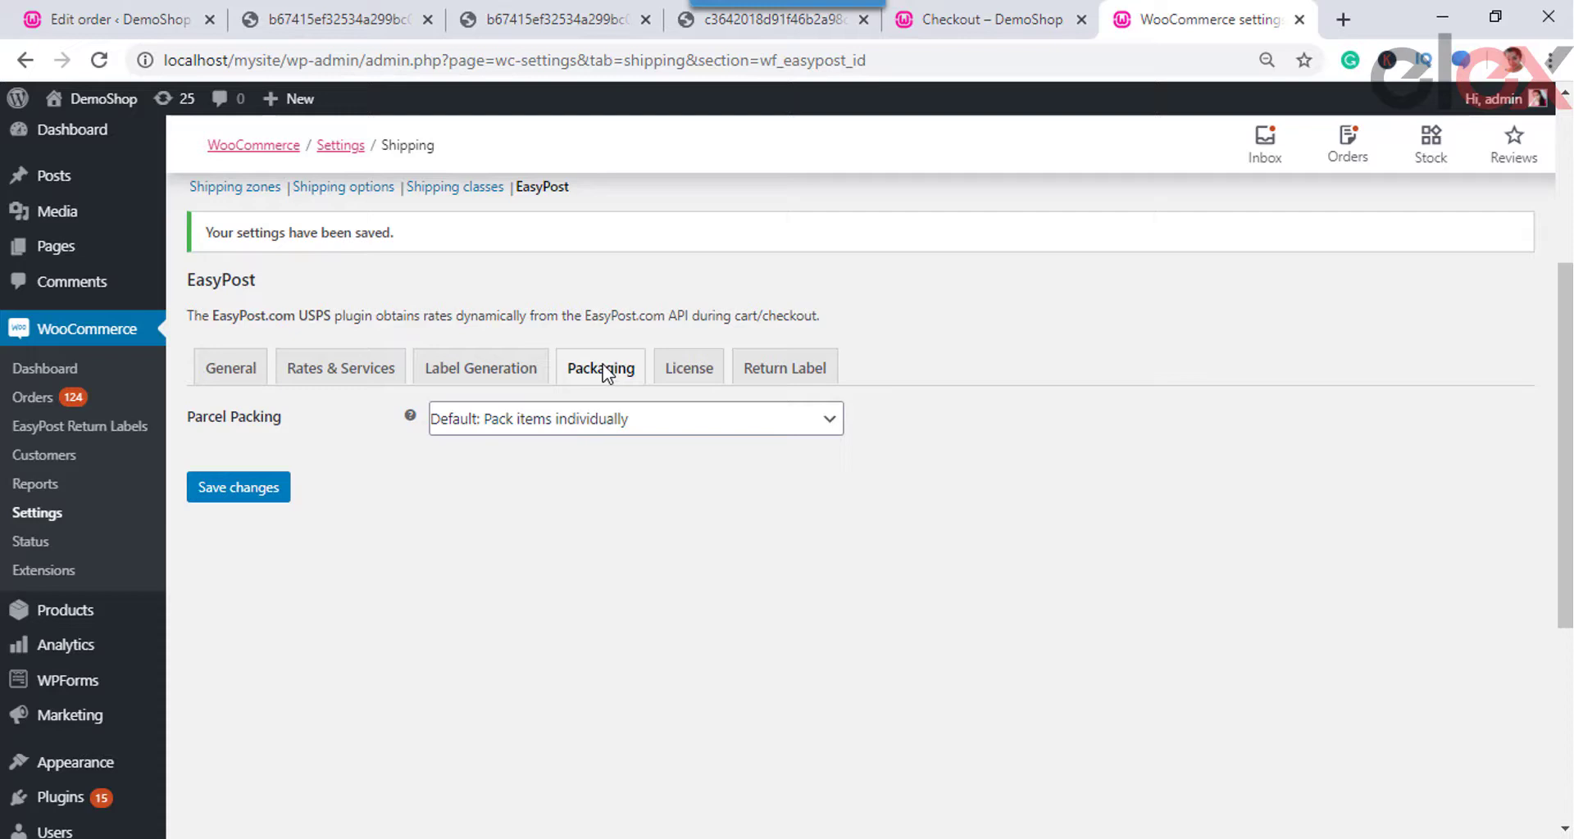
scroll(574, 385, "down", 1)
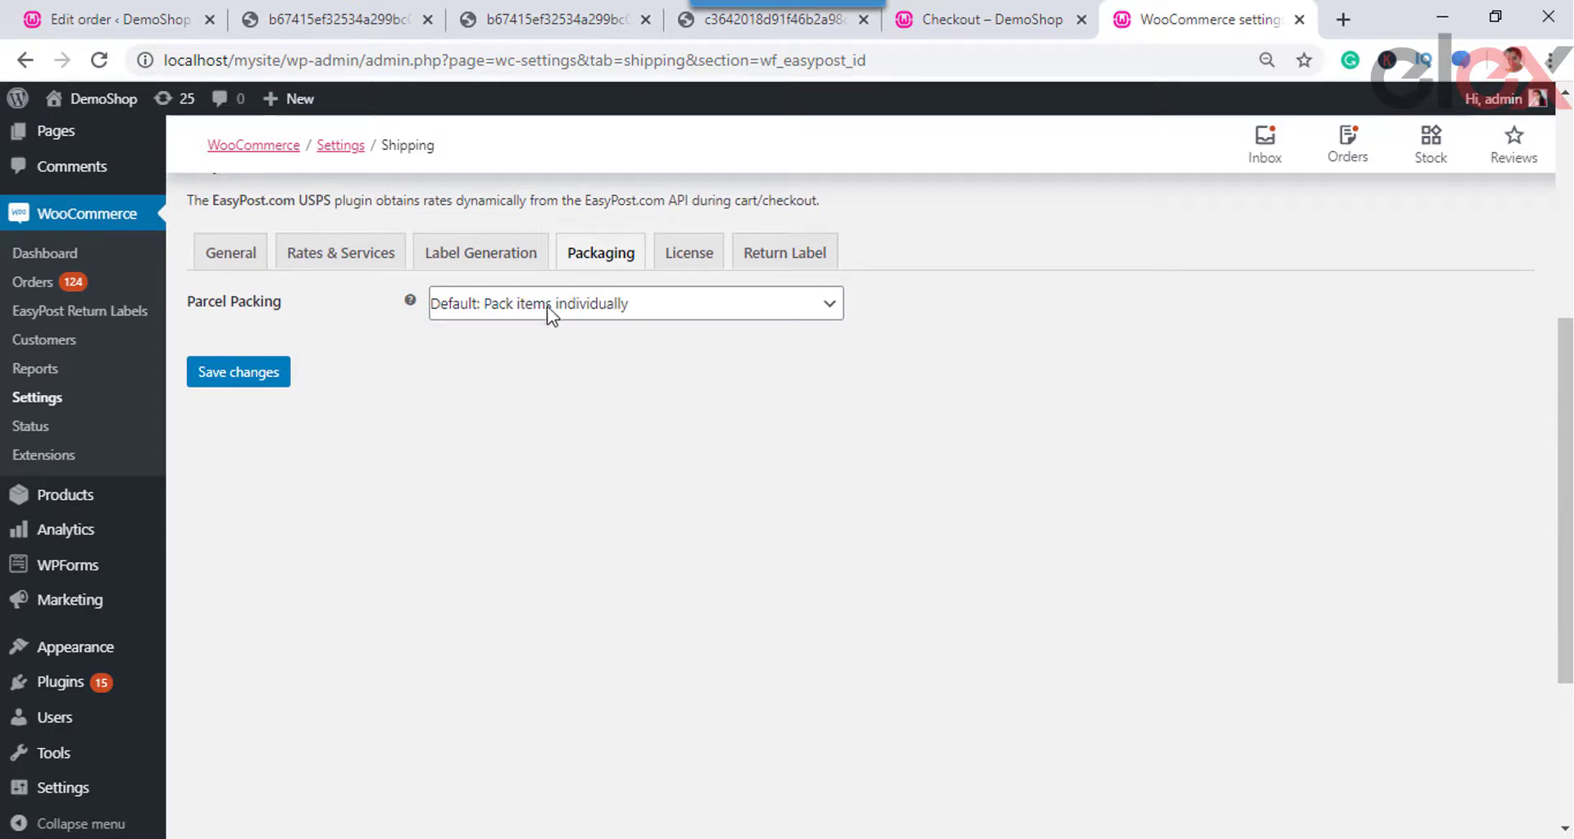
left_click(573, 310)
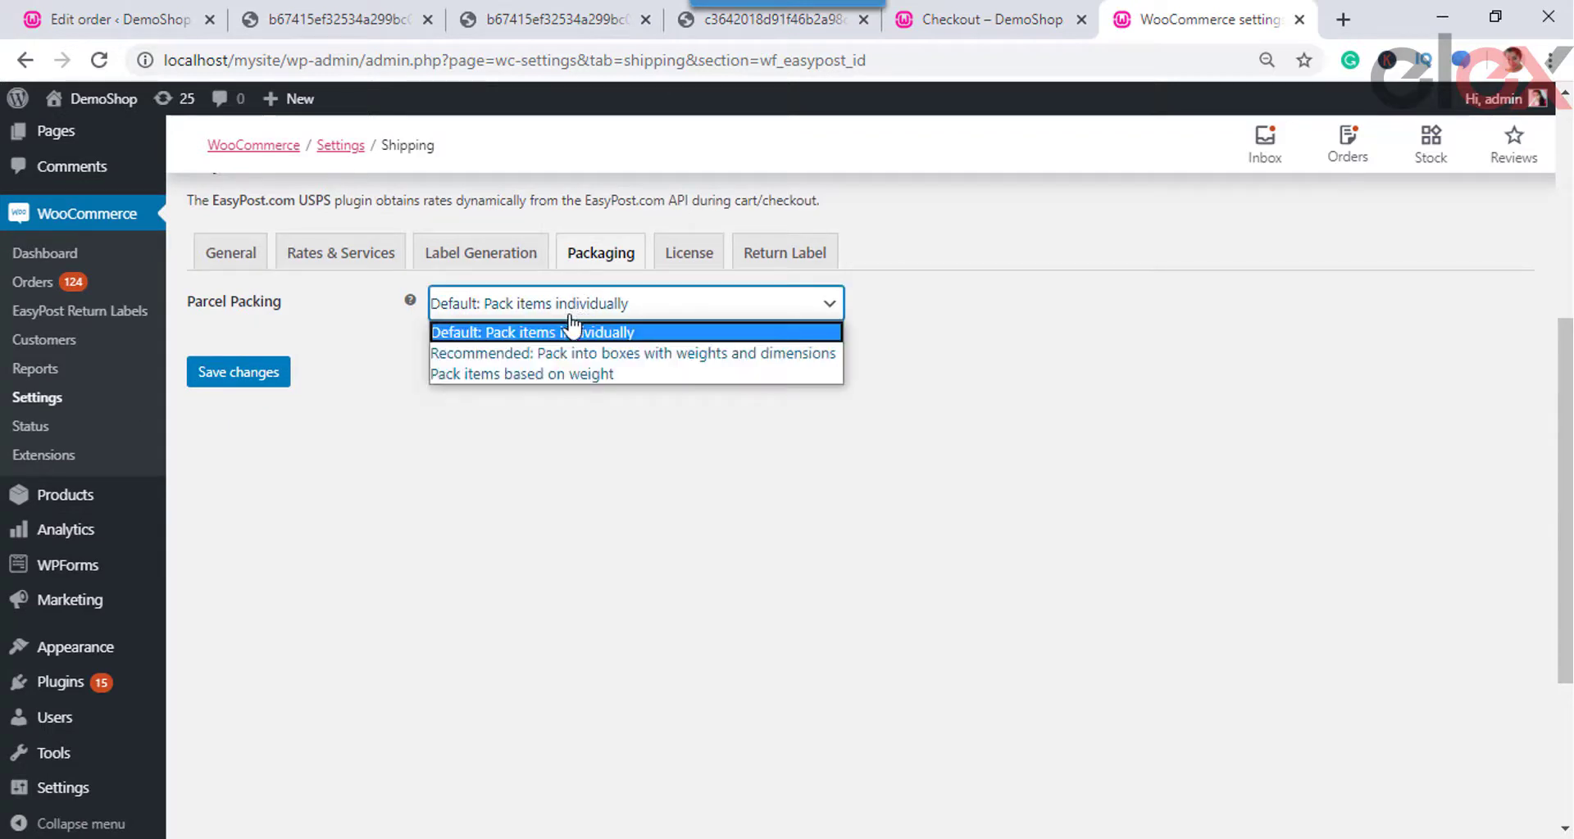
left_click(604, 353)
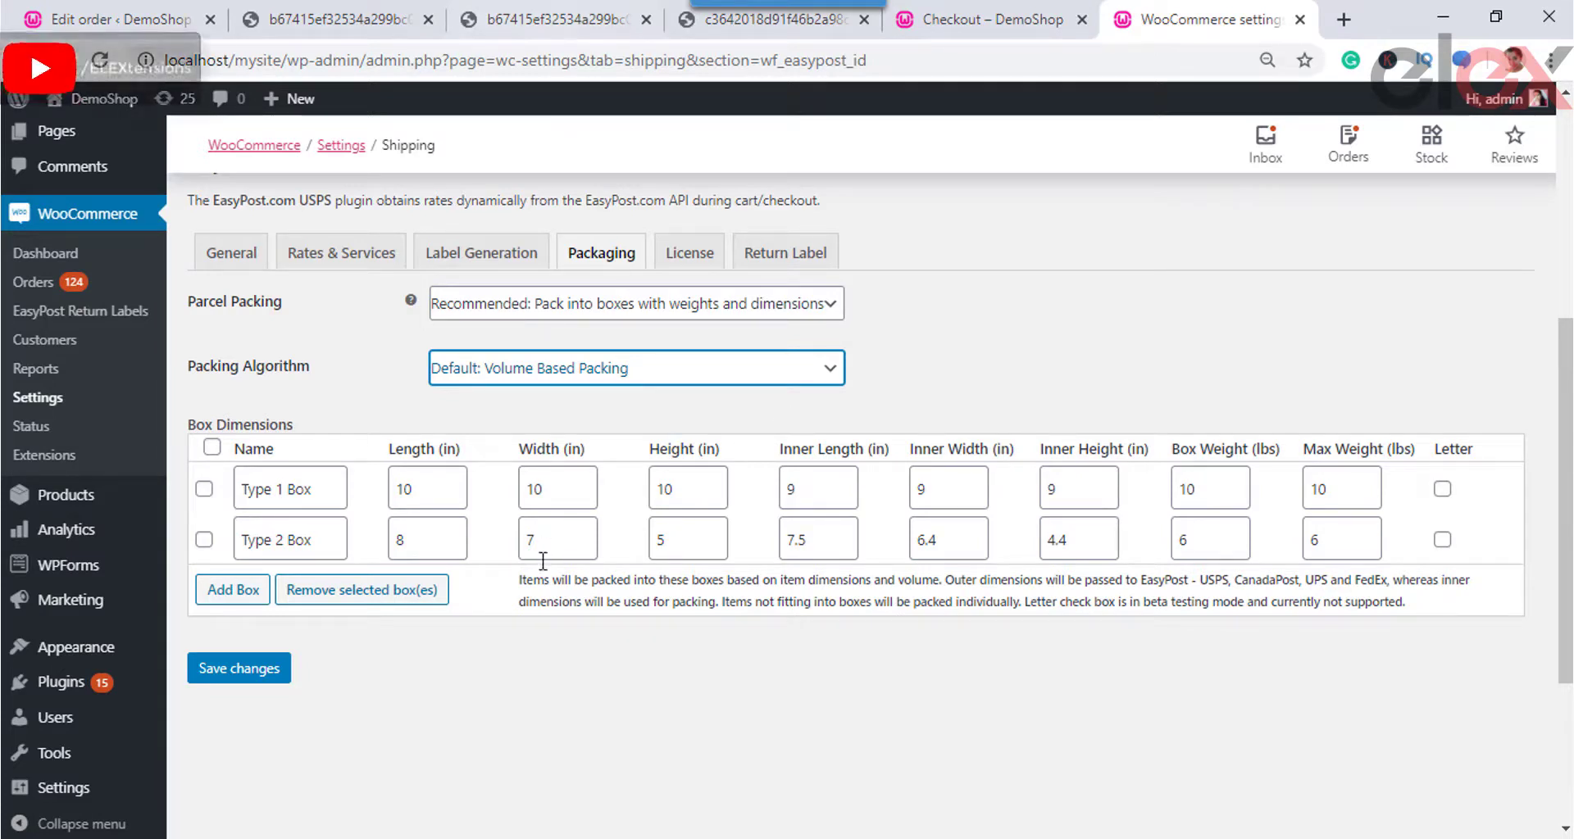
Add an empty row to the Box Dimensions table and remove it again
left_click(246, 592)
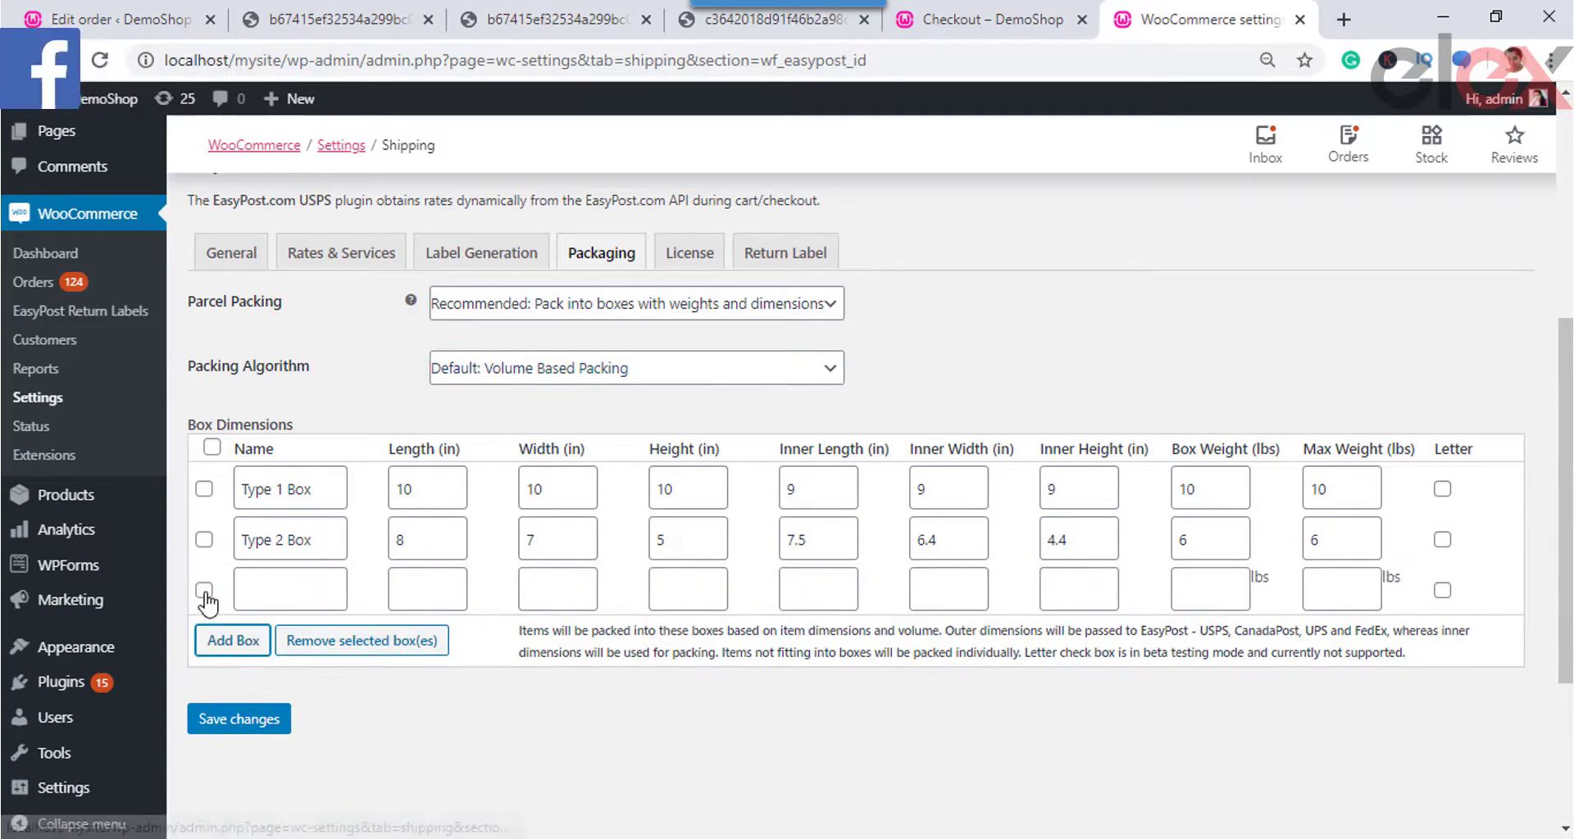
left_click(205, 591)
left_click(287, 592)
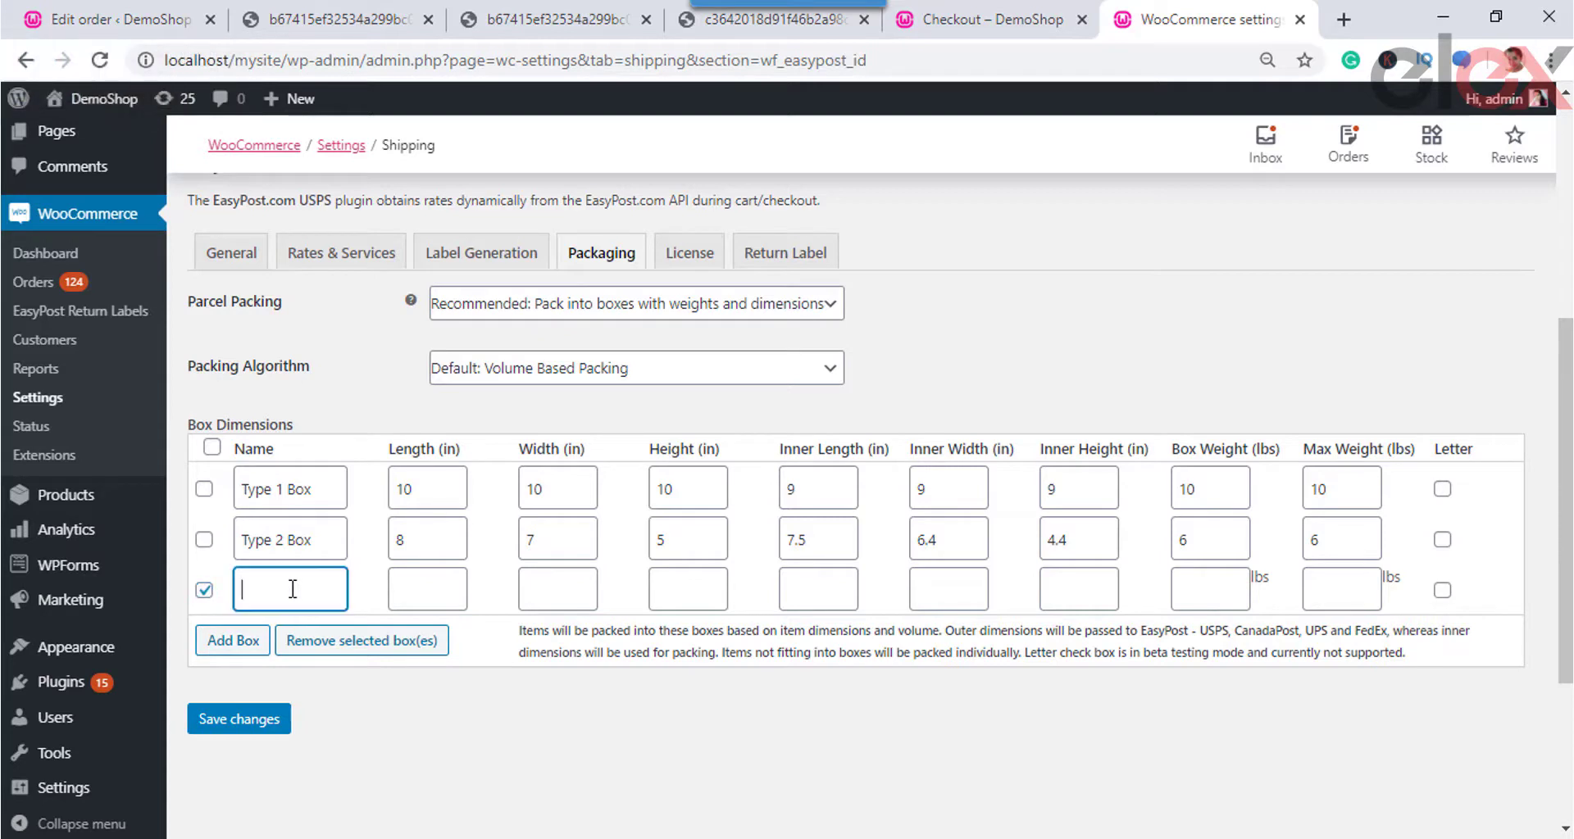
left_click(361, 640)
Try Stack First Packing as the Packing Algorithm and switch back to Default: Volume Based Packing
left_click(812, 369)
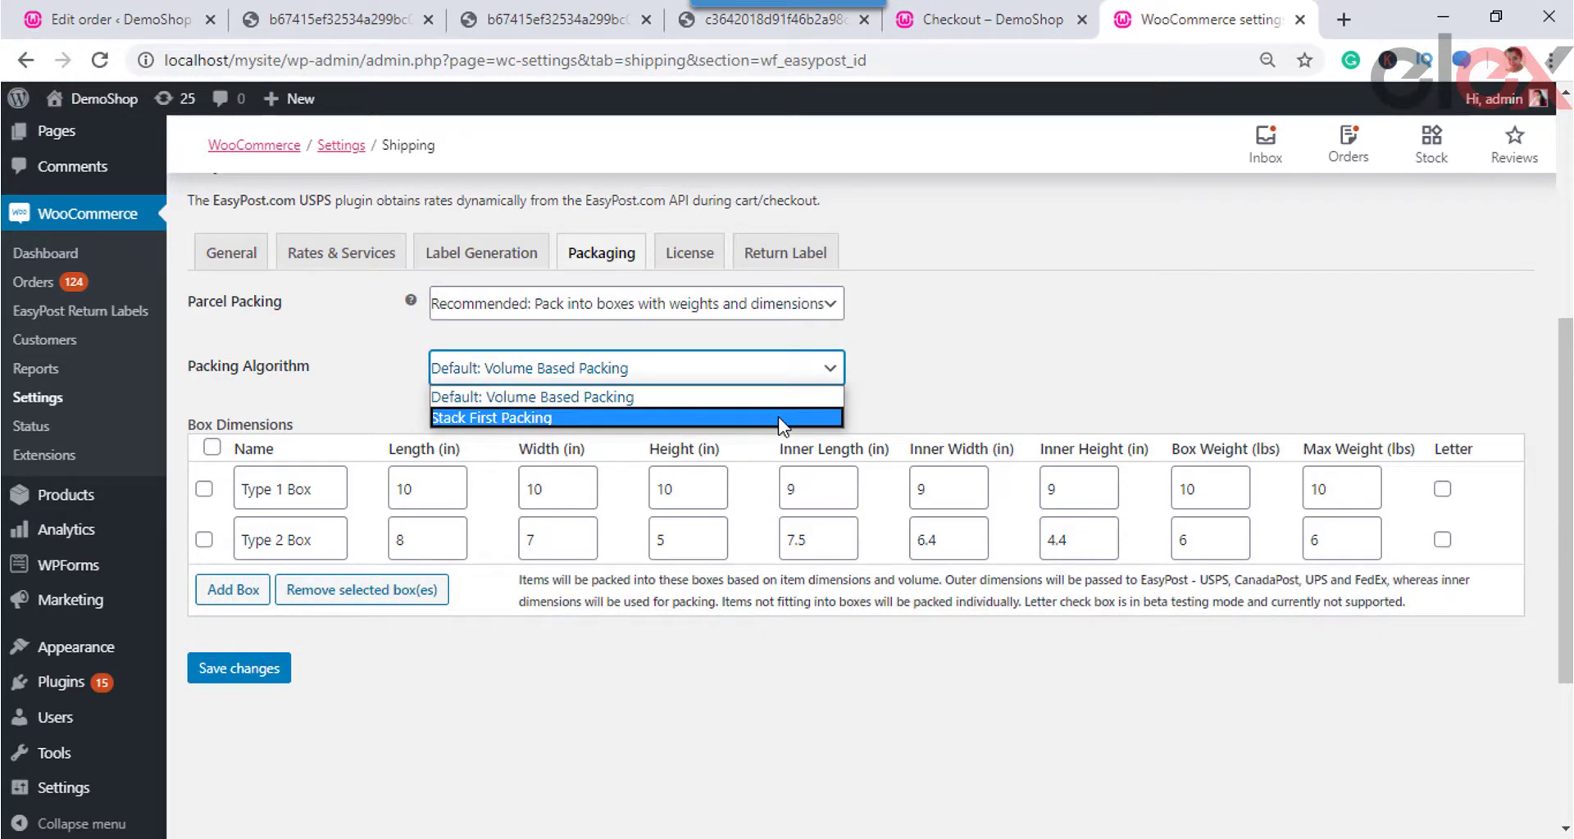
left_click(783, 417)
left_click(796, 371)
left_click(777, 401)
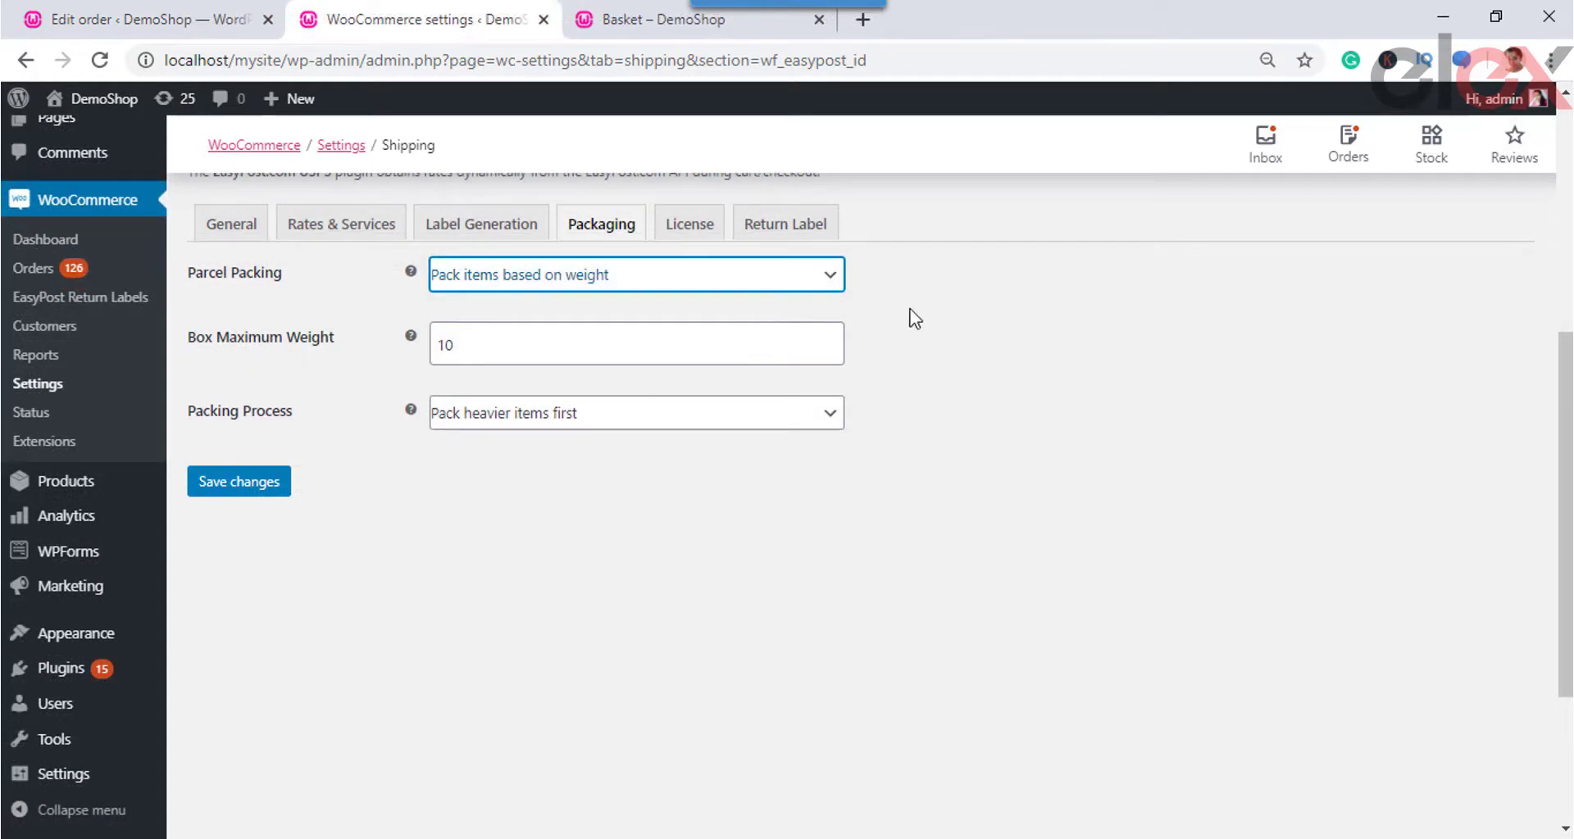
Check the Box Maximum Weight and Packing Process settings for packing items based on weight
left_click(998, 315)
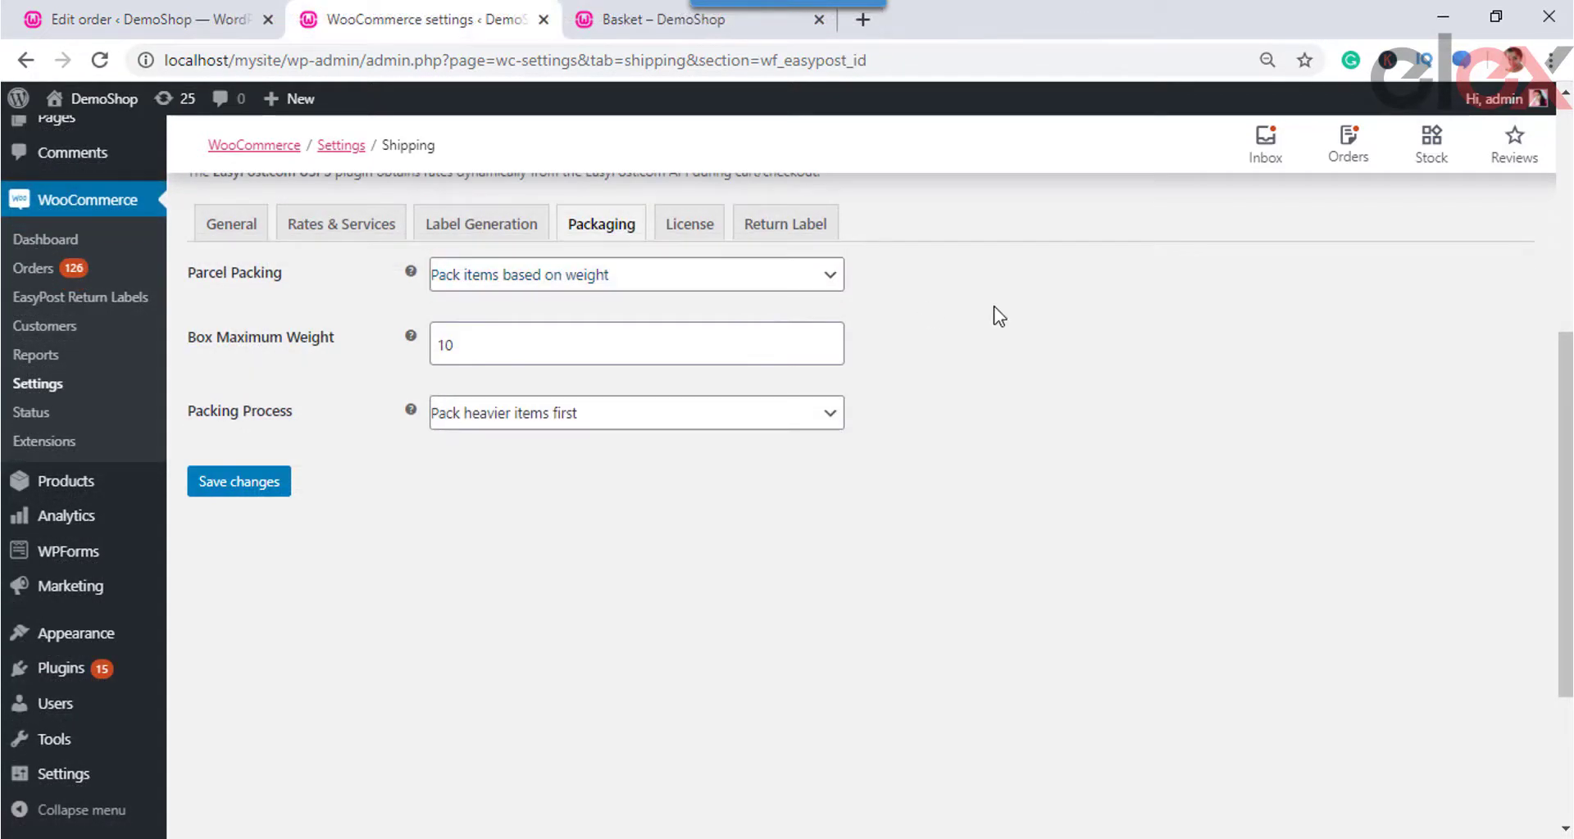
left_click_drag(725, 344, 435, 357)
left_click(535, 345)
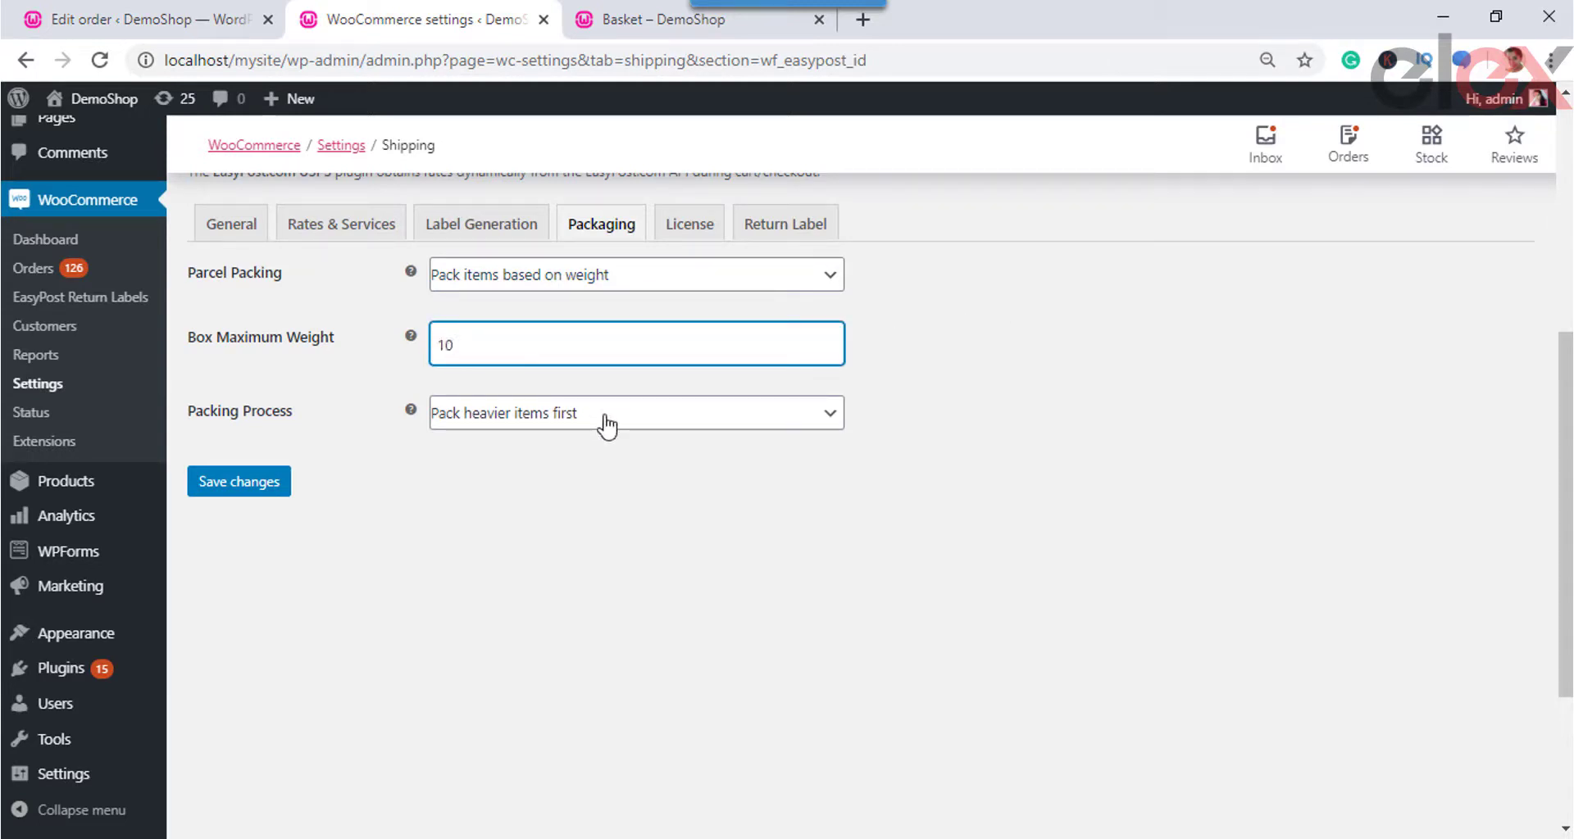
left_click(606, 425)
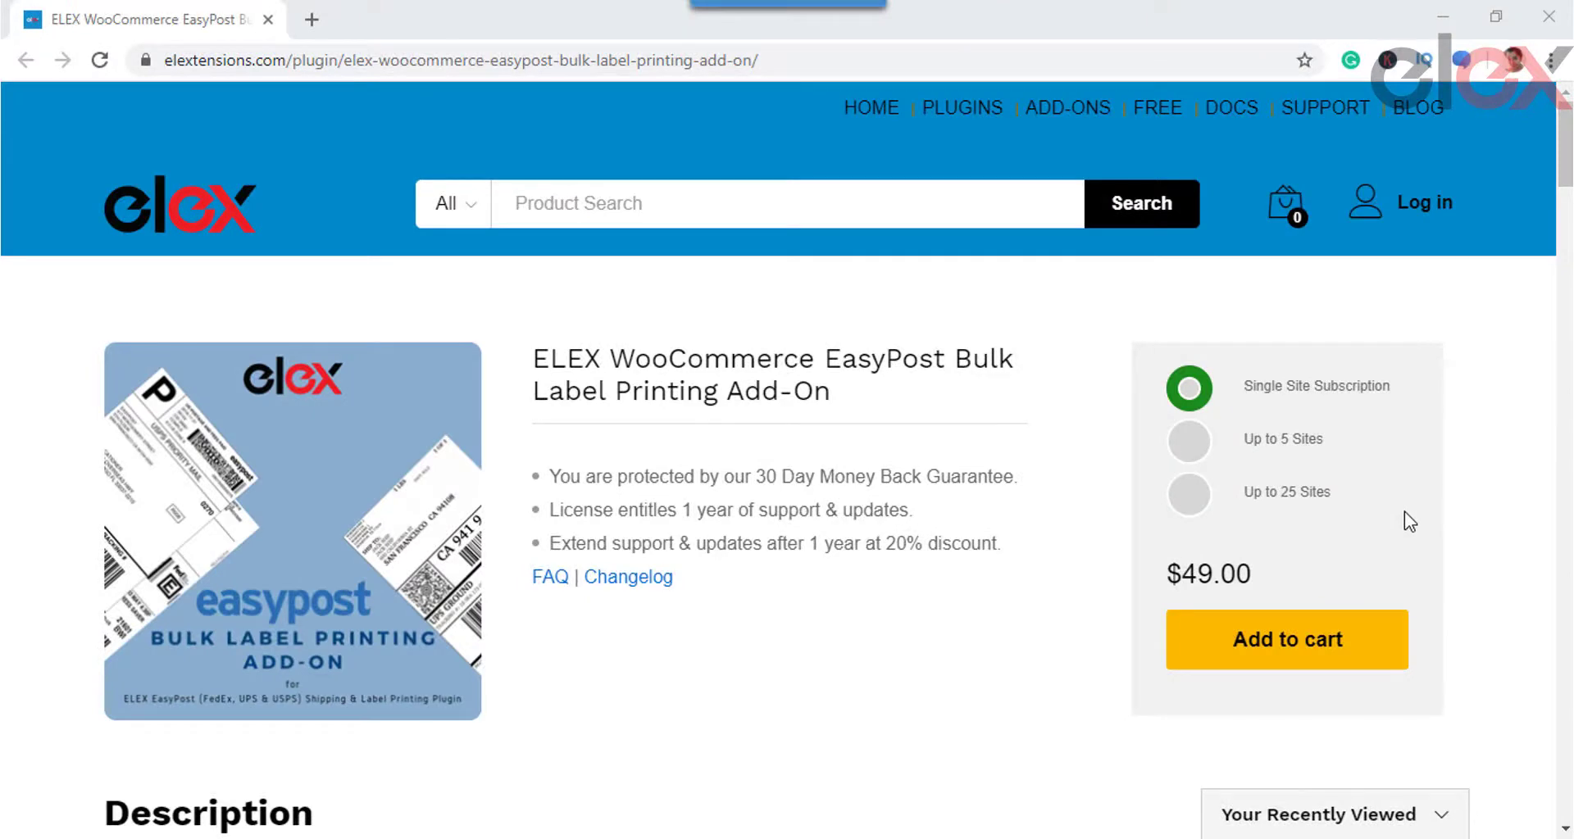
Review the product page description of the ELEX WooCommerce EasyPost Bulk Label Printing Add-On
scroll(1406, 522, "down", 1)
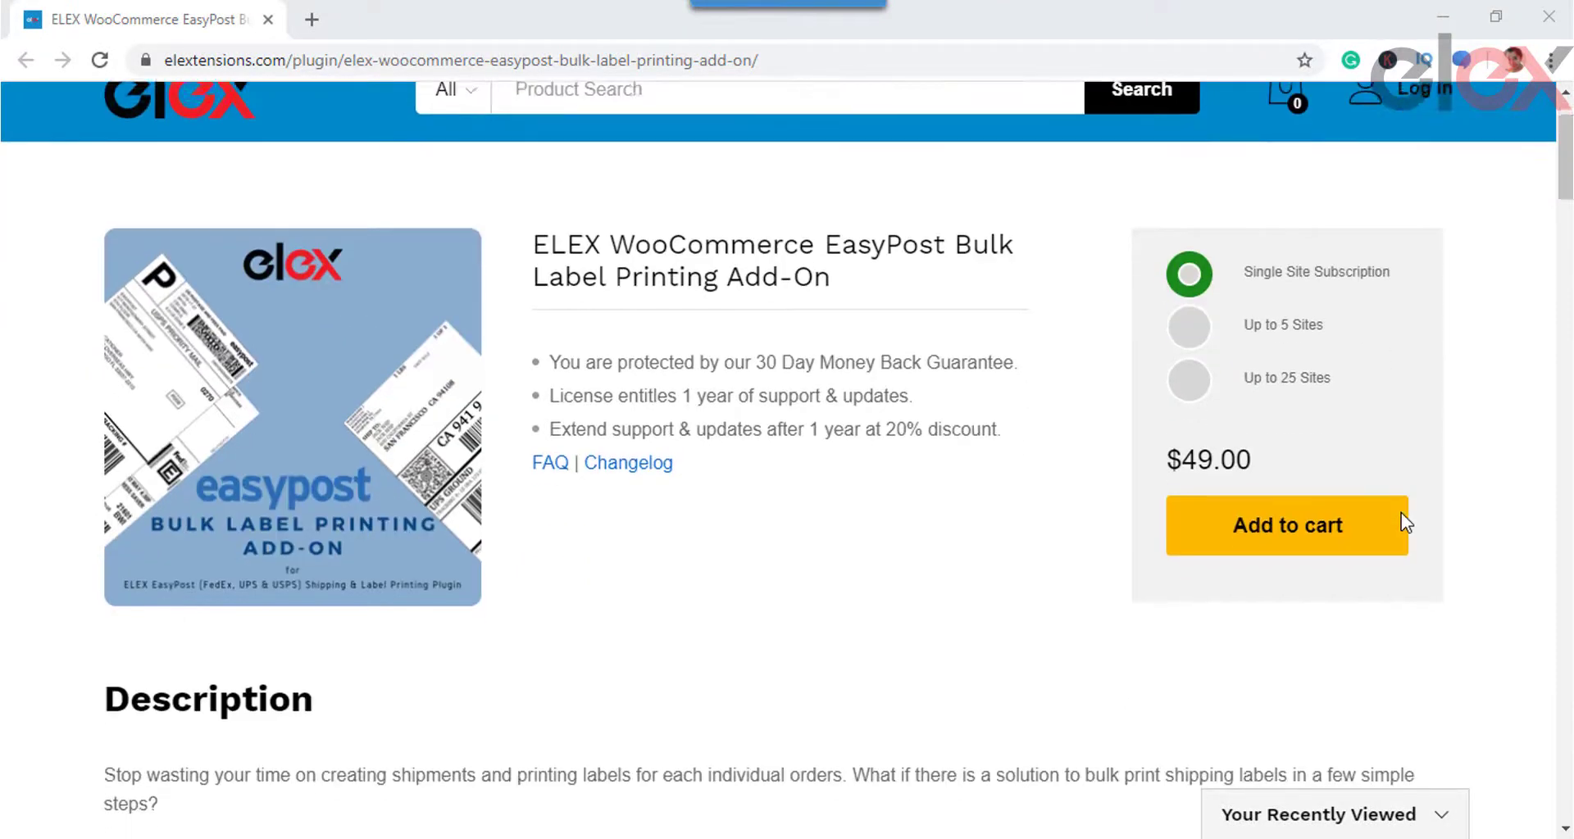
scroll(1406, 522, "down", 1)
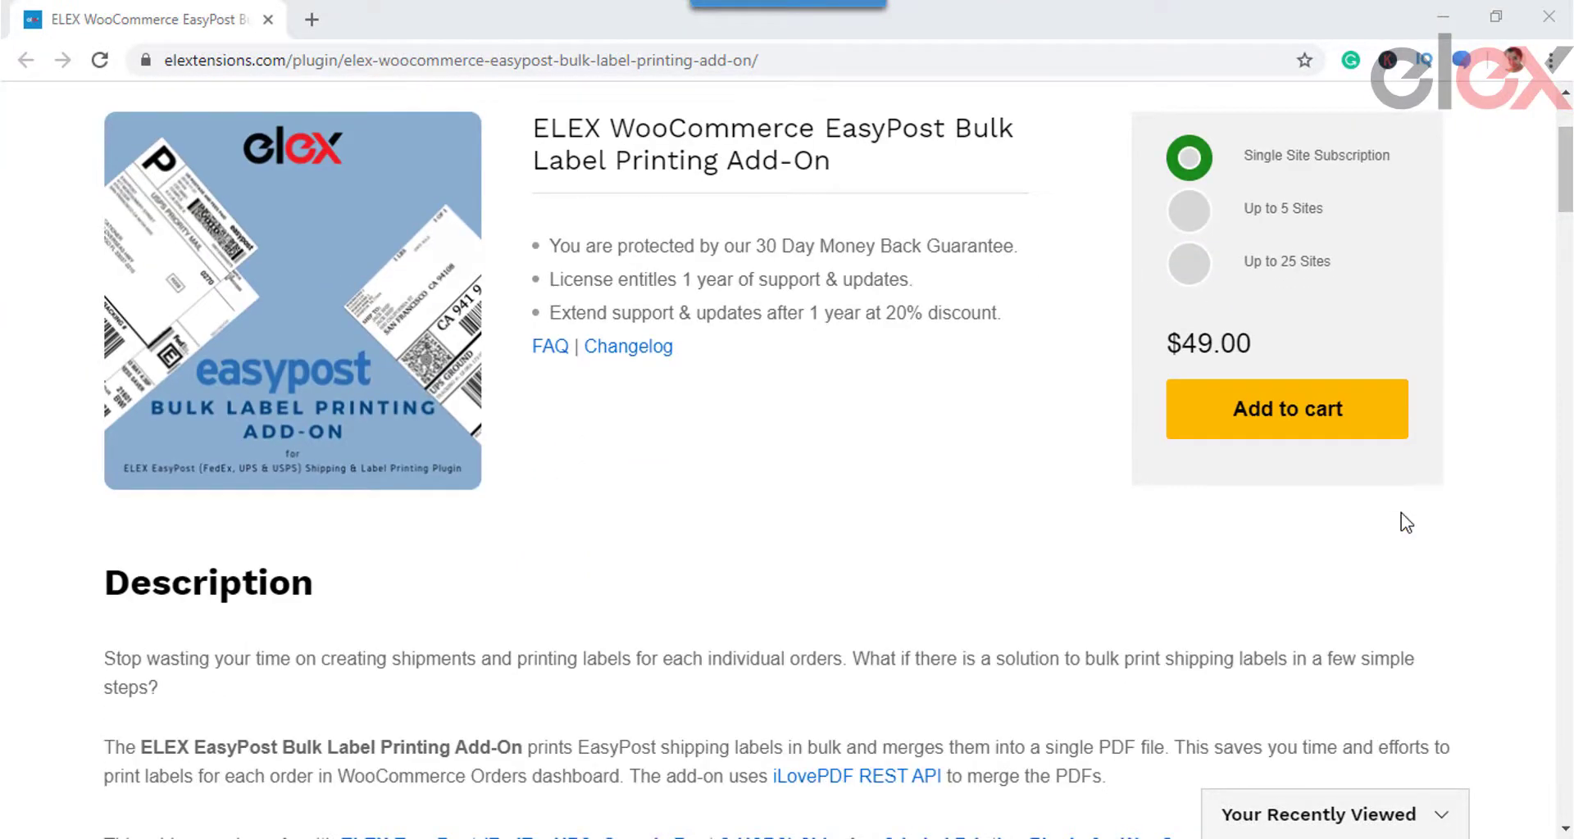
scroll(1406, 522, "down", 8)
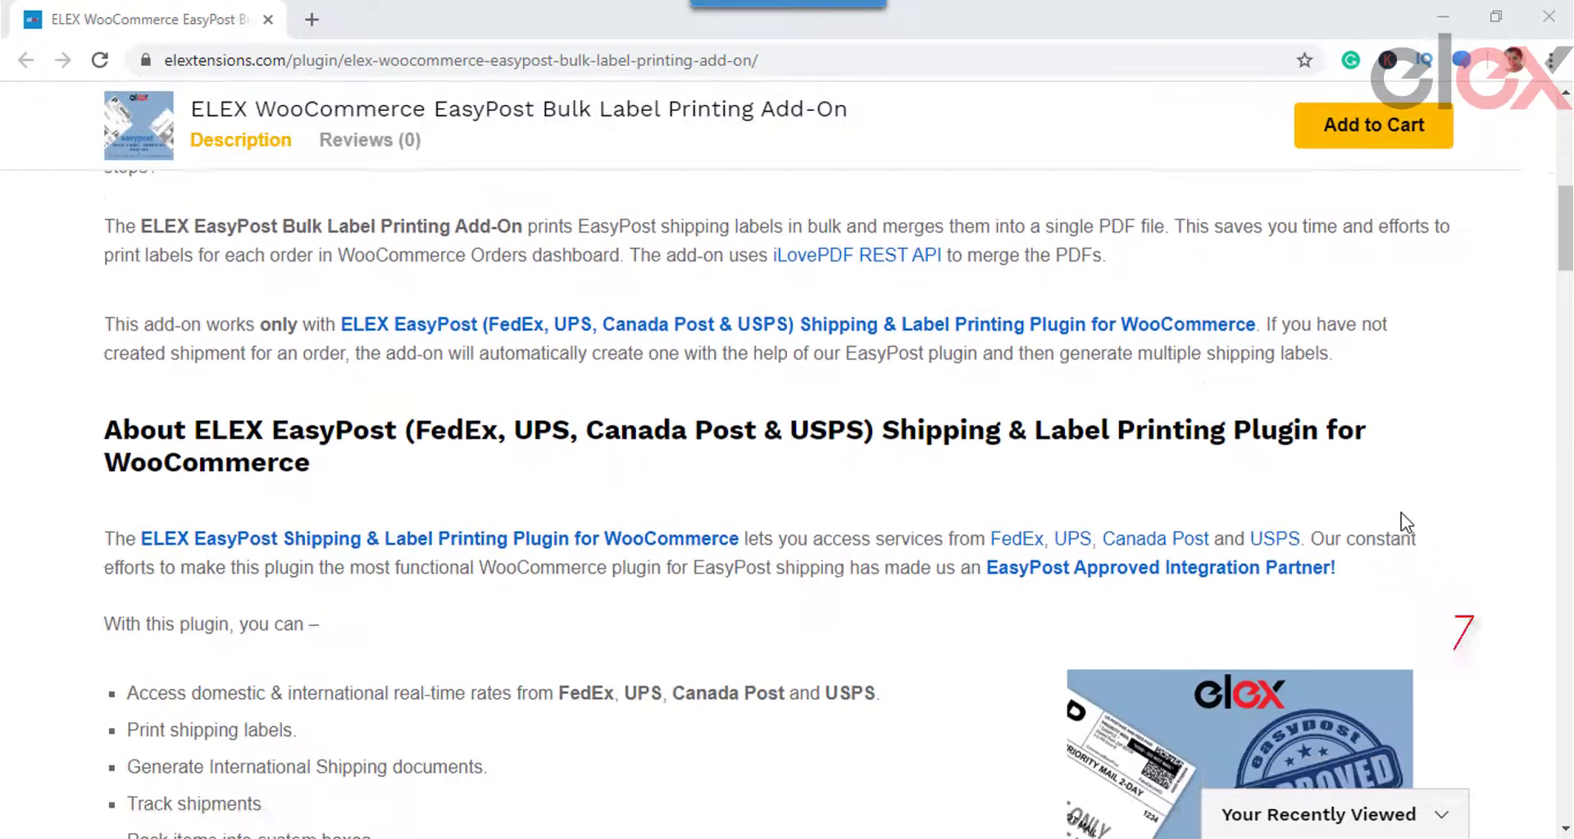
scroll(1402, 522, "down", 3)
scroll(1403, 523, "down", 5)
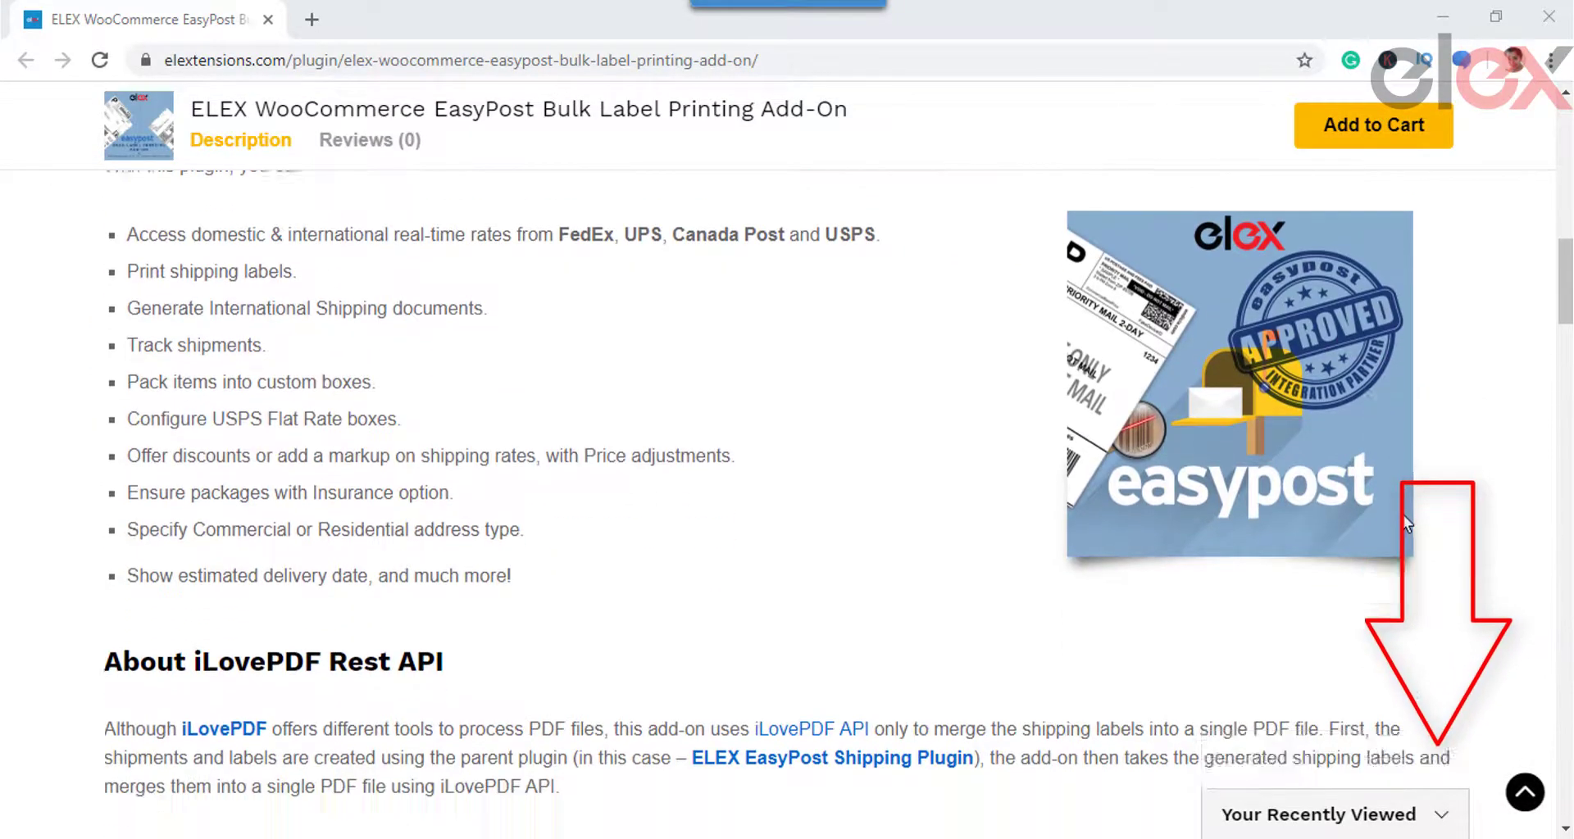
scroll(1404, 523, "down", 7)
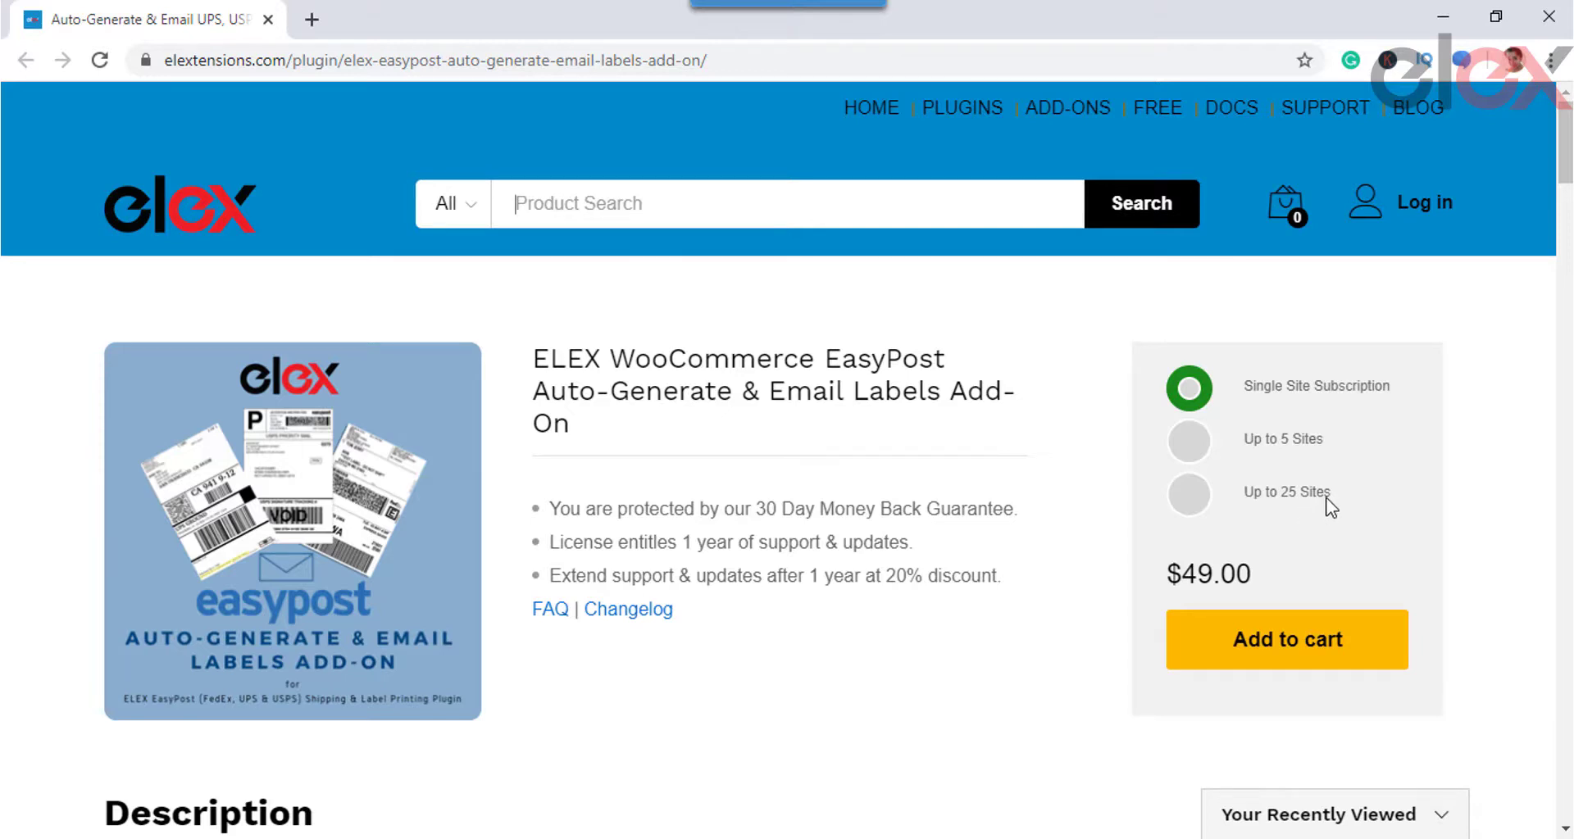
Review the product page description of the ELEX WooCommerce EasyPost Auto-Generate & Email Labels Add-On
scroll(1267, 503, "down", 3)
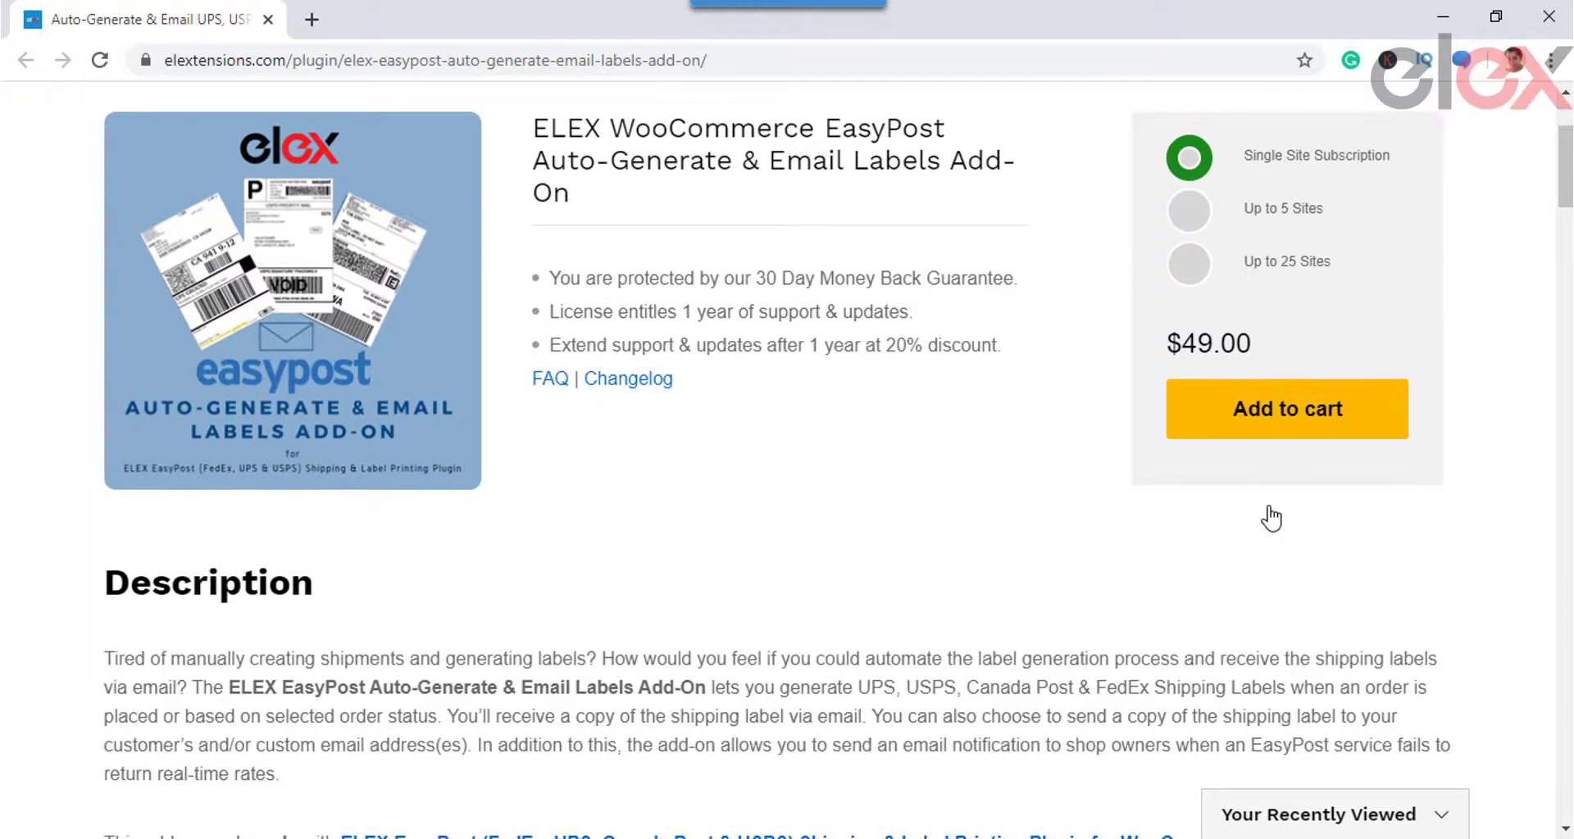